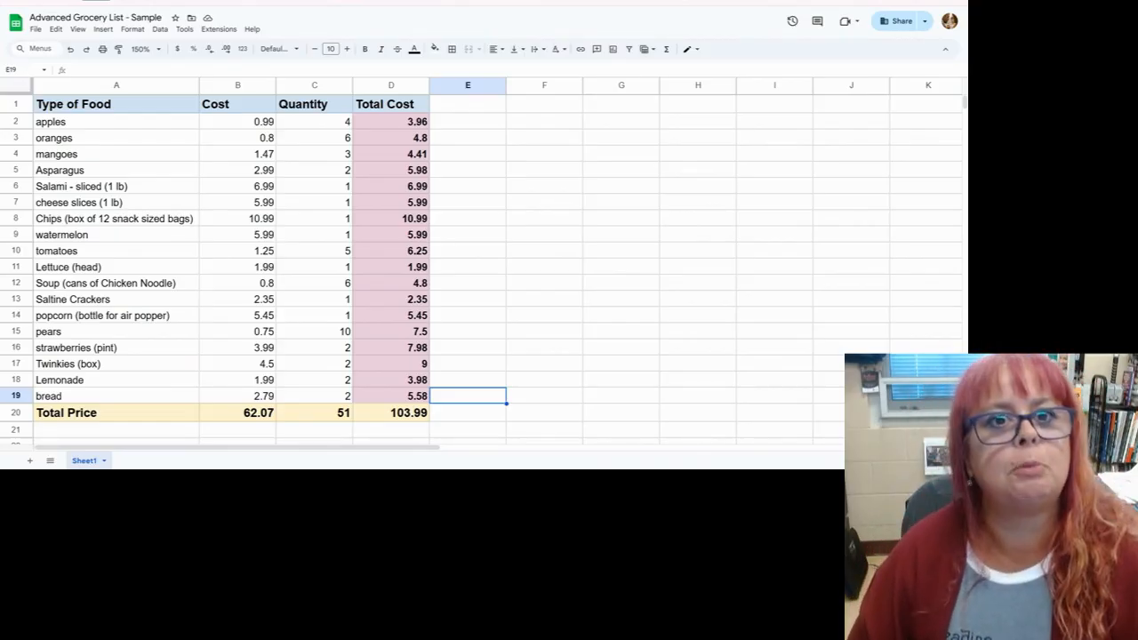
- Format the Total Cost values in D2:D20 to show two decimal places
{"action": "left_click", "coordinate": [627, 220]}
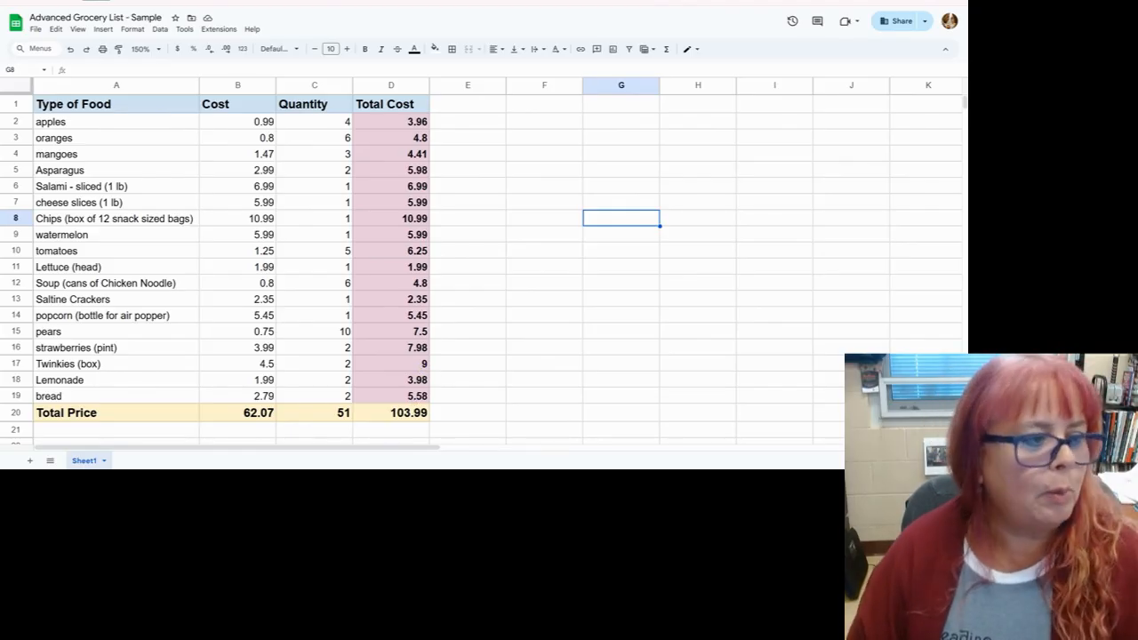
{"action": "left_click_drag", "start_coordinate": [409, 123], "coordinate": [401, 415]}
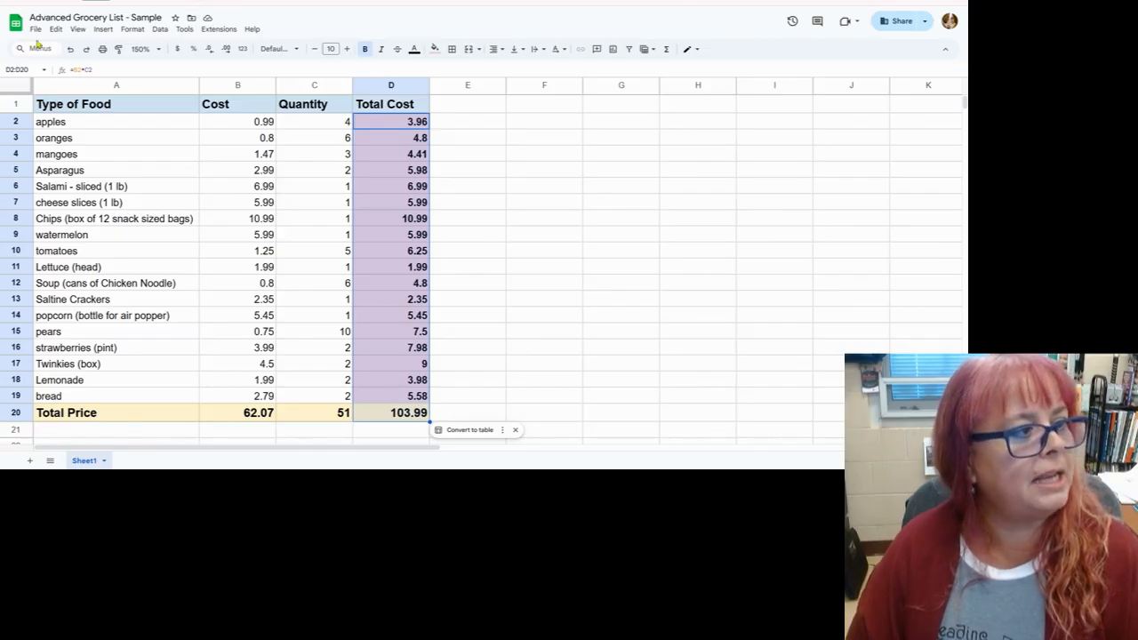
{"action": "left_click", "coordinate": [225, 50]}
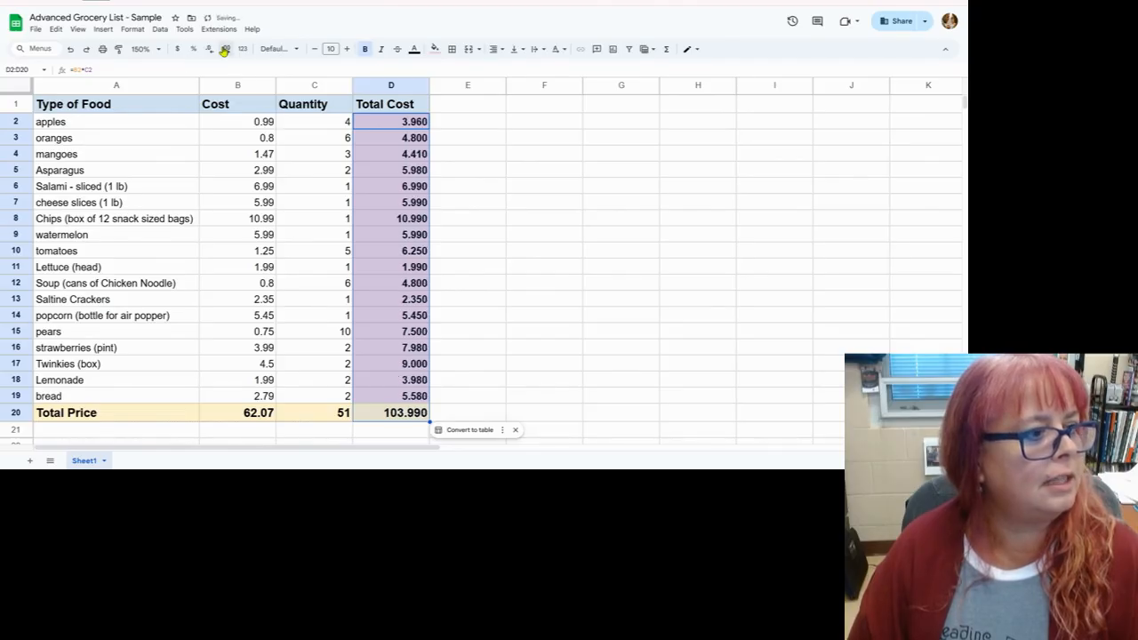
{"action": "left_click", "coordinate": [210, 50]}
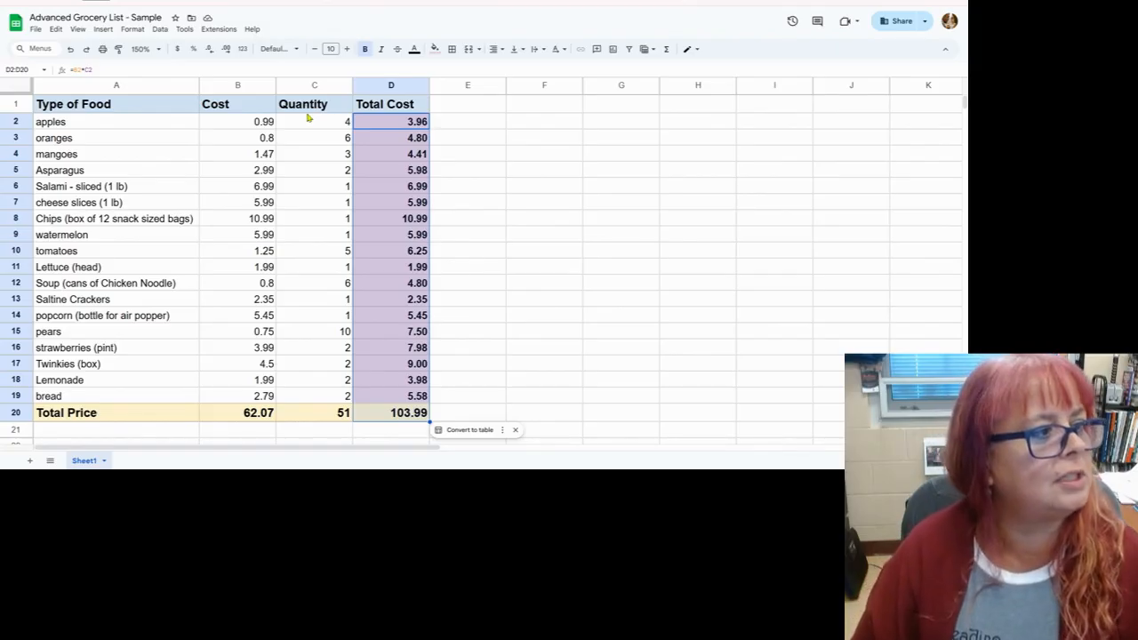
{"action": "left_click", "coordinate": [225, 49]}
{"action": "left_click", "coordinate": [210, 50]}
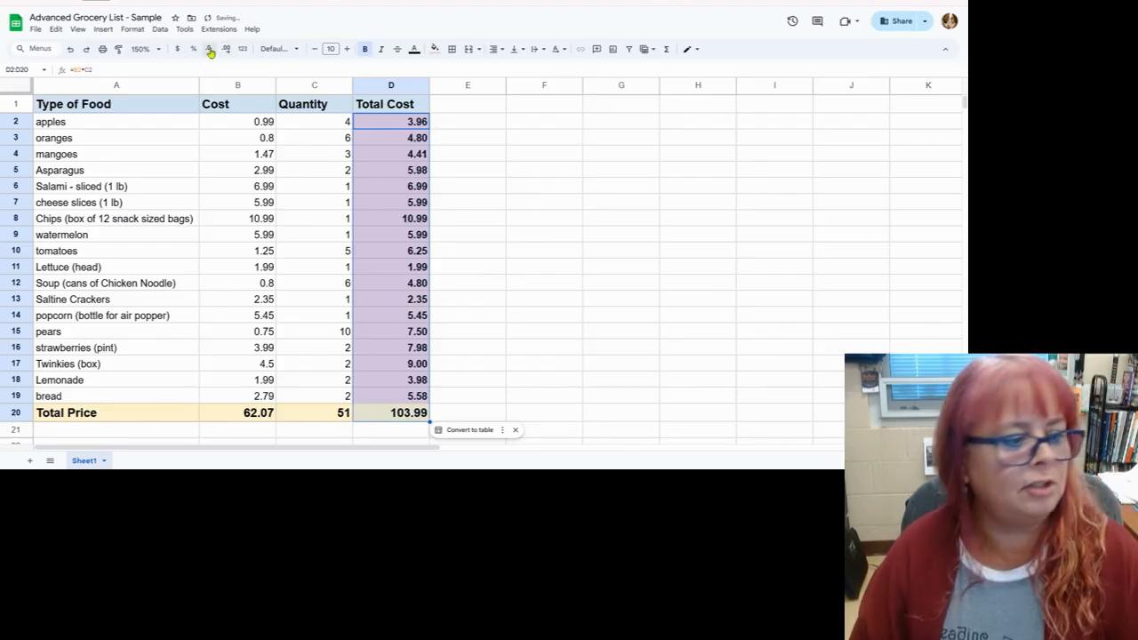
{"action": "left_click", "coordinate": [543, 302]}
- Format the Cost values in B2:B19 as currency
{"action": "left_click_drag", "start_coordinate": [258, 126], "coordinate": [263, 396]}
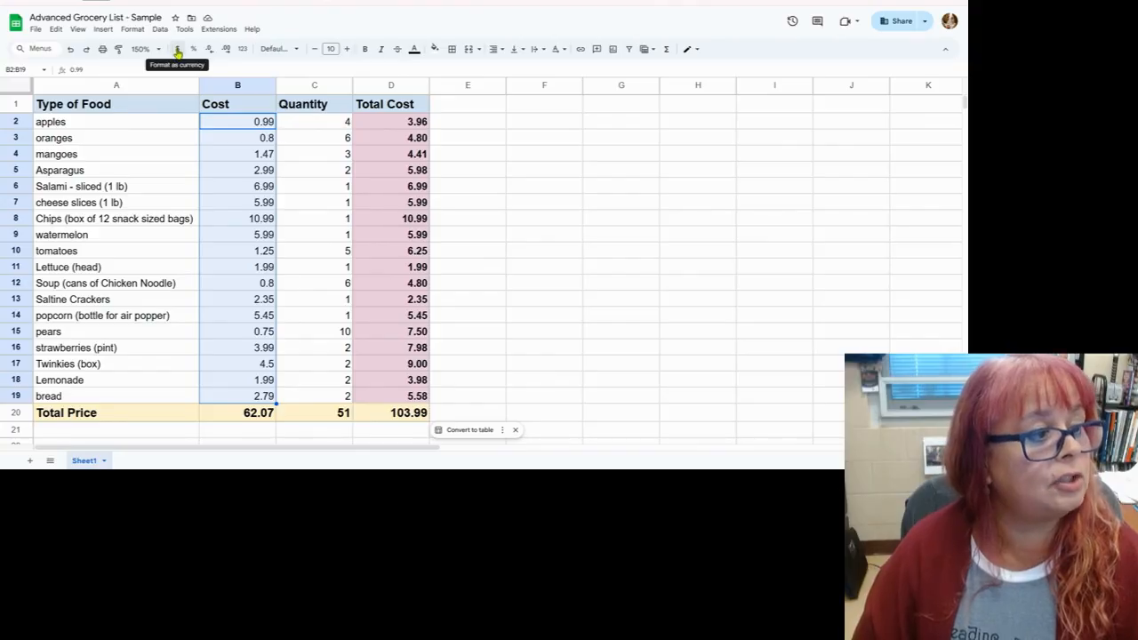
{"action": "left_click", "coordinate": [178, 50]}
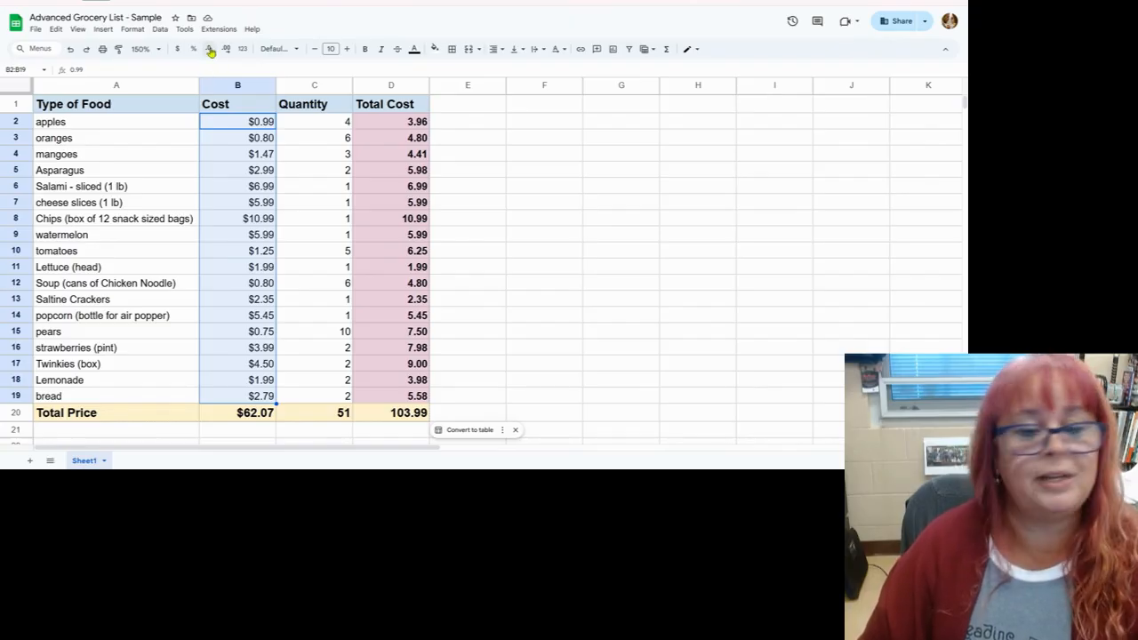
{"action": "left_click", "coordinate": [521, 188]}
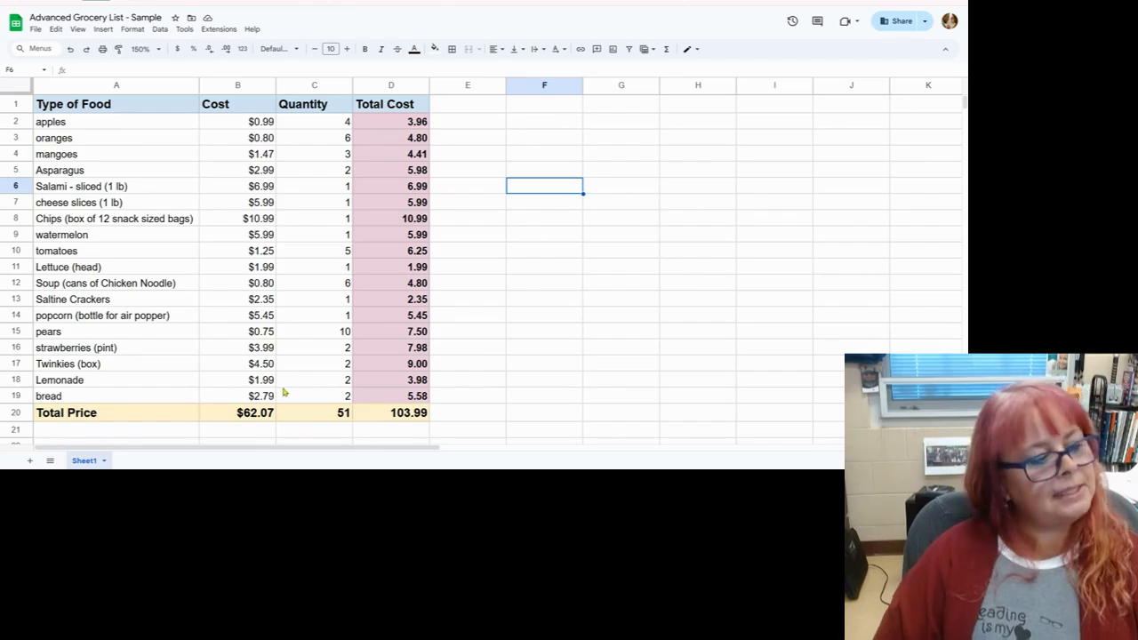
- Try sorting only the food names in A2:A19 from A to Z, and undo that sort
{"action": "left_click_drag", "start_coordinate": [123, 396], "coordinate": [98, 131]}
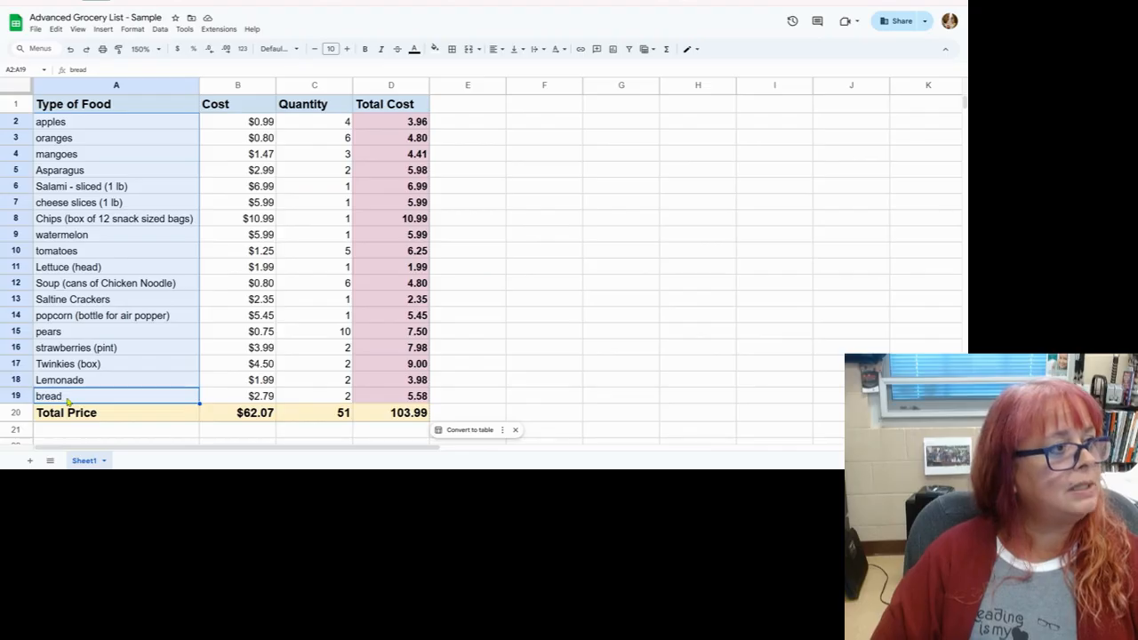
{"action": "left_click", "coordinate": [160, 31]}
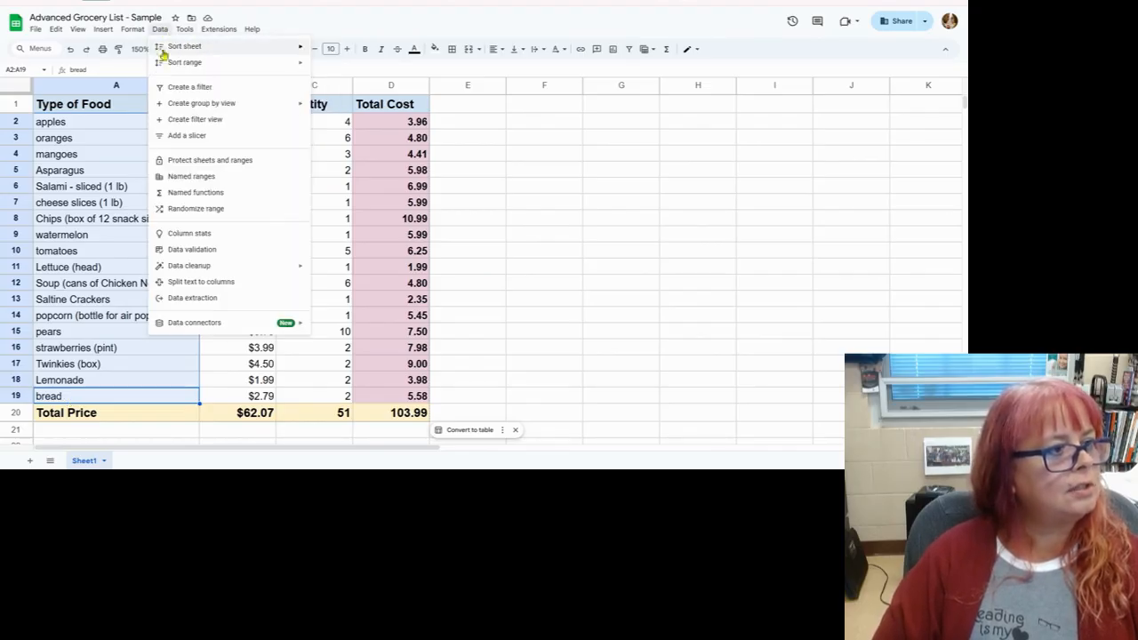
{"action": "mouse_move", "coordinate": [165, 62]}
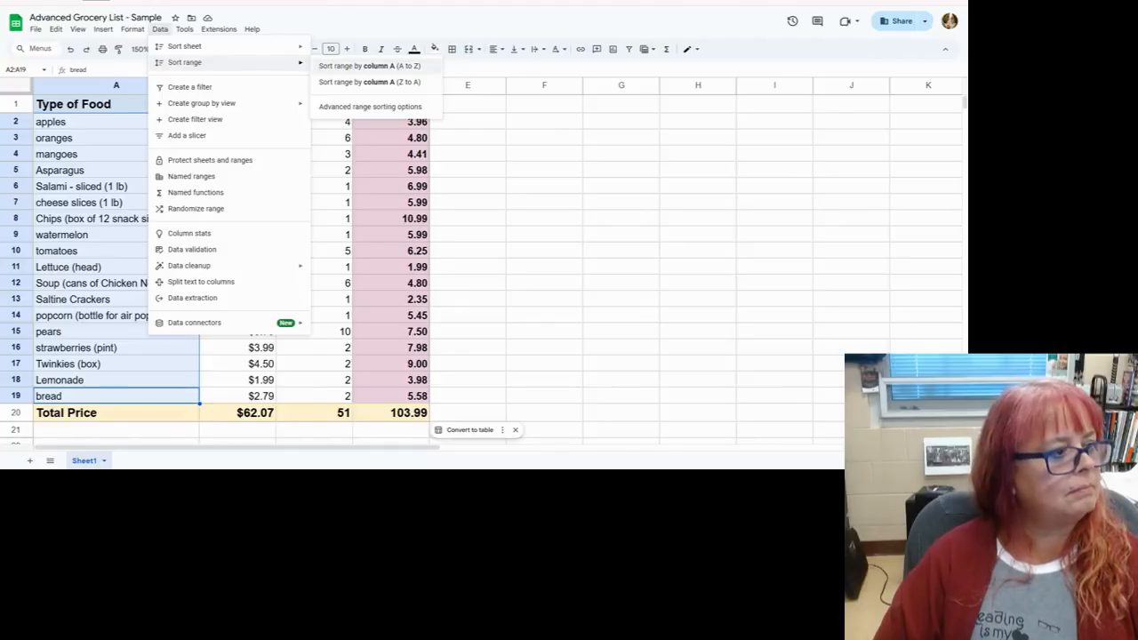
{"action": "left_click", "coordinate": [350, 68]}
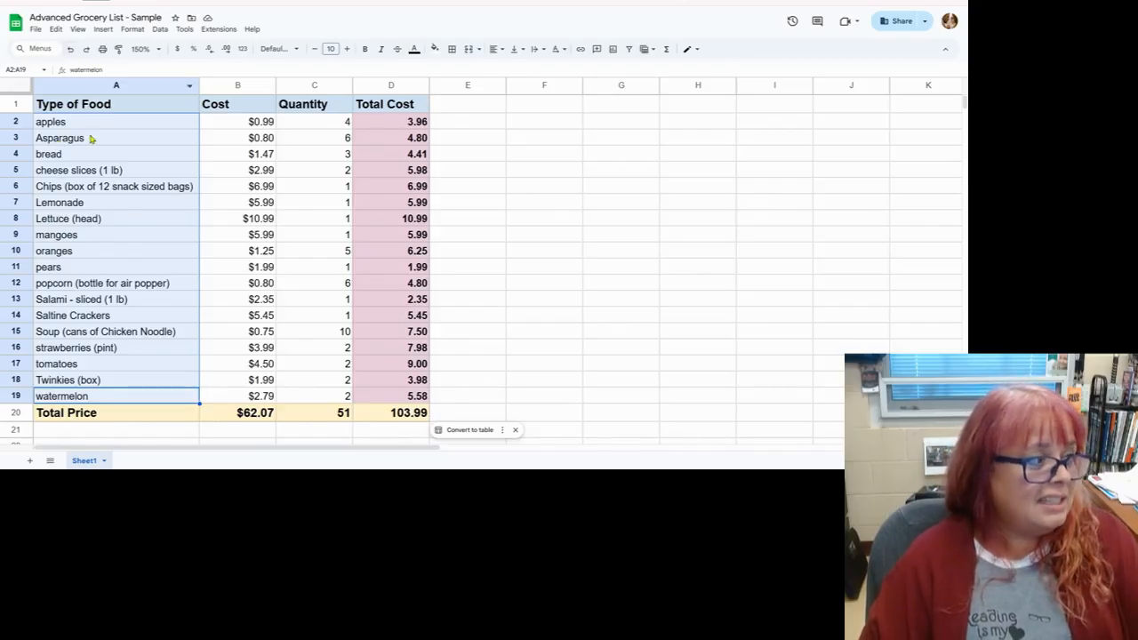
{"action": "left_click", "coordinate": [70, 49]}
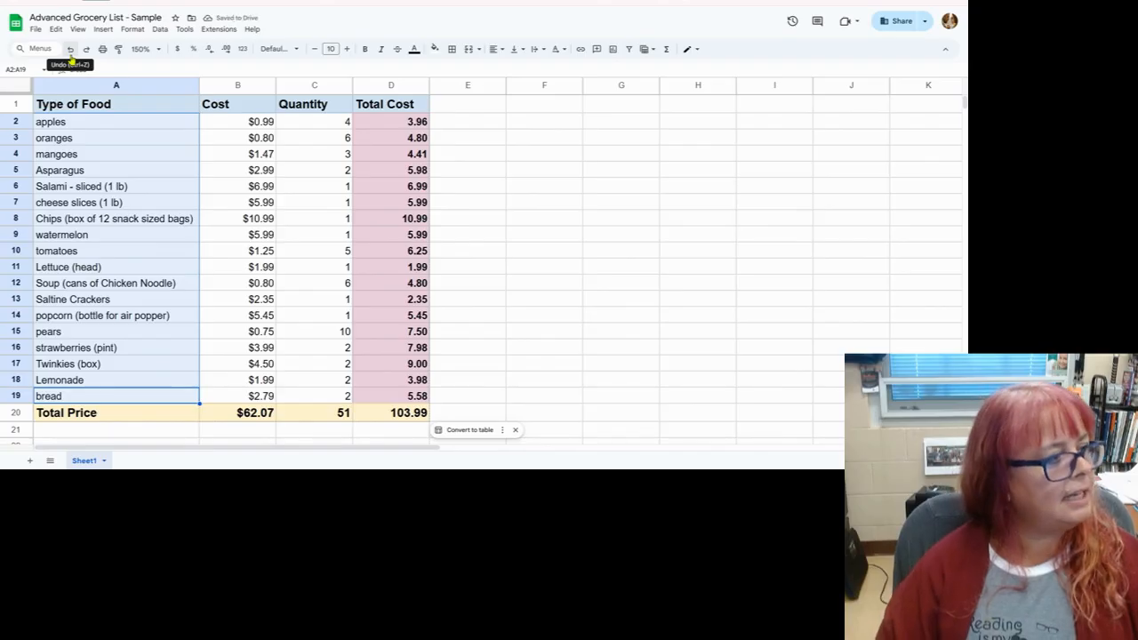
- Sort the full item rows in A2:D19 by column A from A to Z, leaving out the header and total rows
{"action": "left_click", "coordinate": [143, 188]}
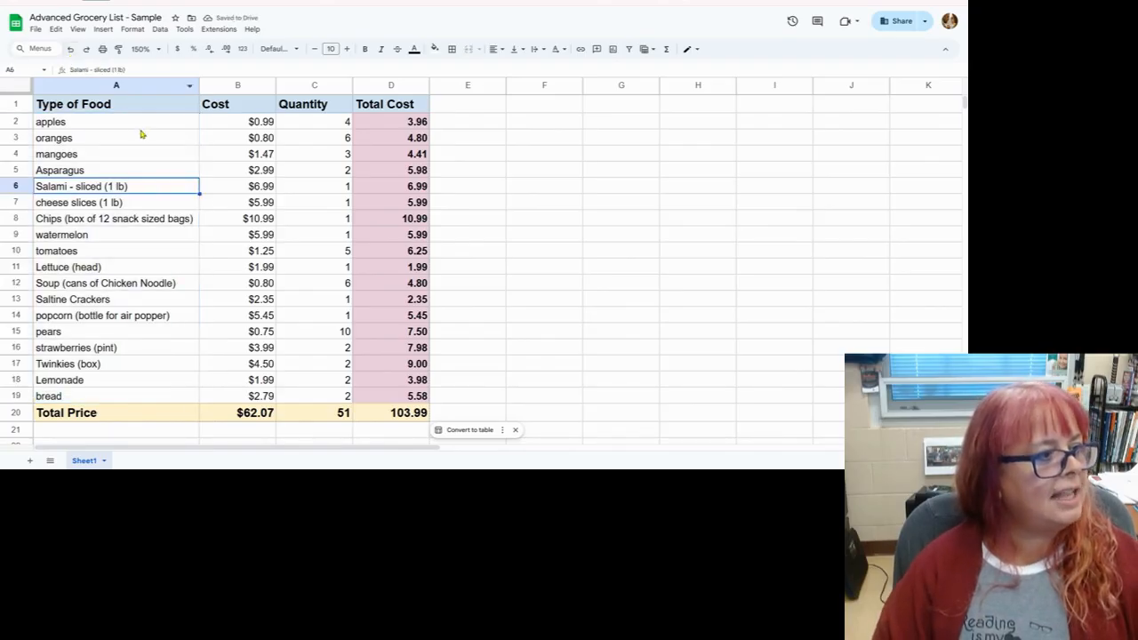
{"action": "left_click_drag", "start_coordinate": [132, 124], "coordinate": [363, 129]}
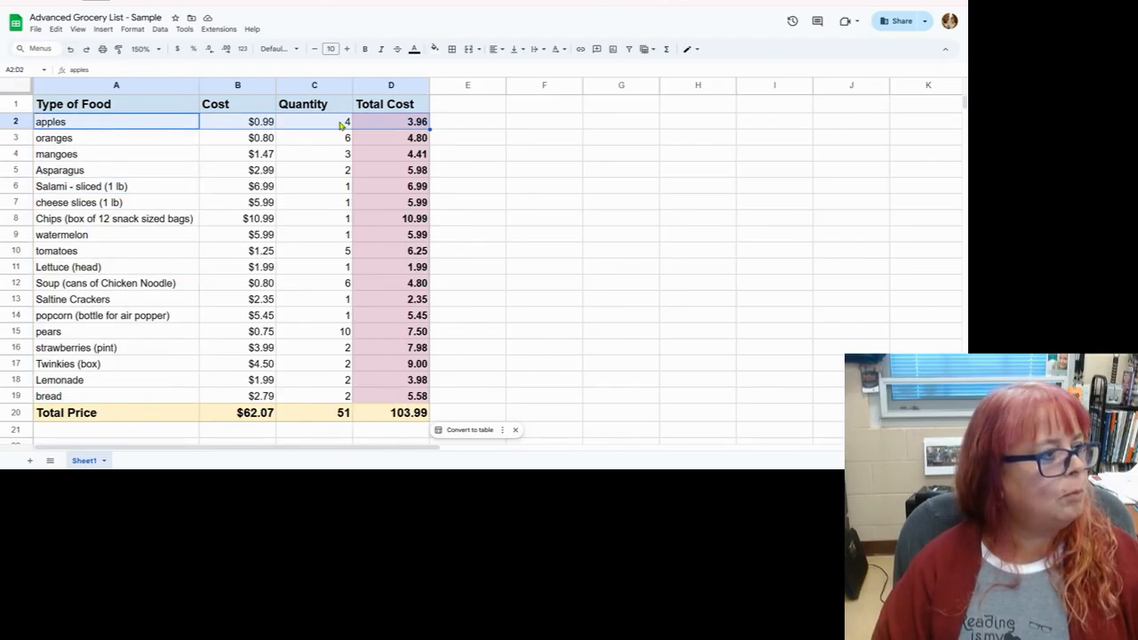
{"action": "left_click", "coordinate": [64, 129]}
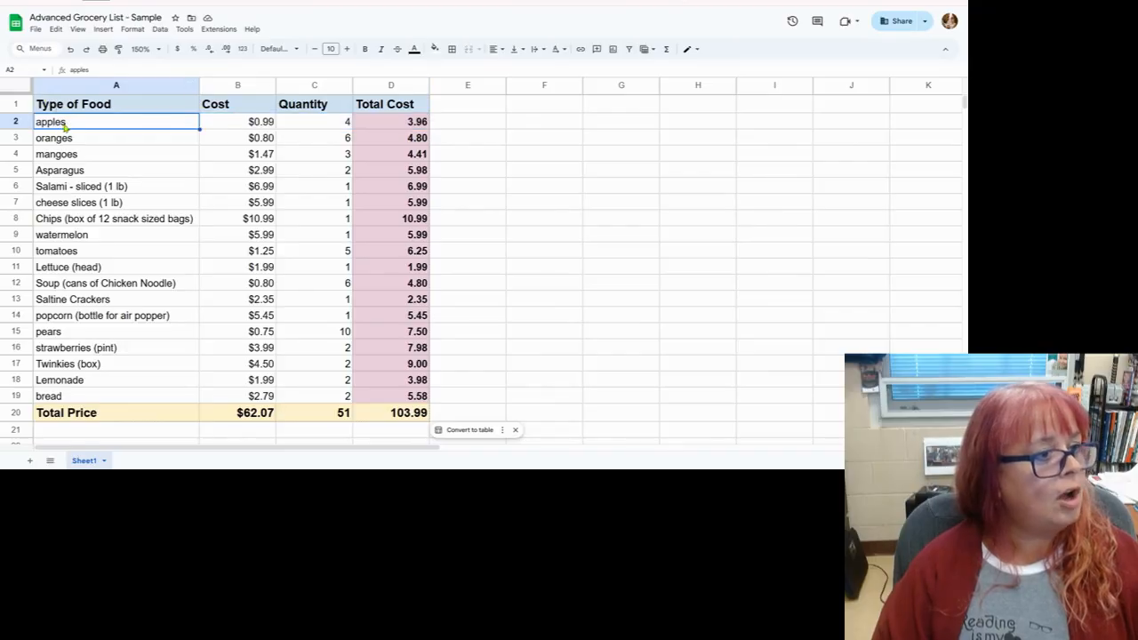
{"action": "left_click_drag", "start_coordinate": [65, 129], "coordinate": [400, 402]}
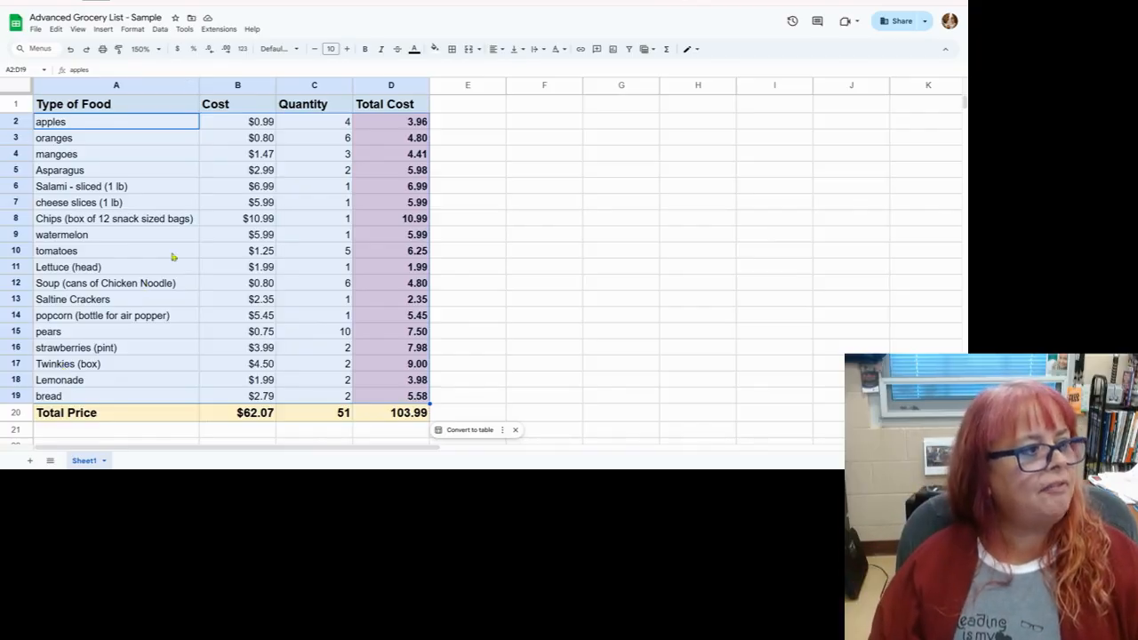
{"action": "left_click", "coordinate": [161, 29]}
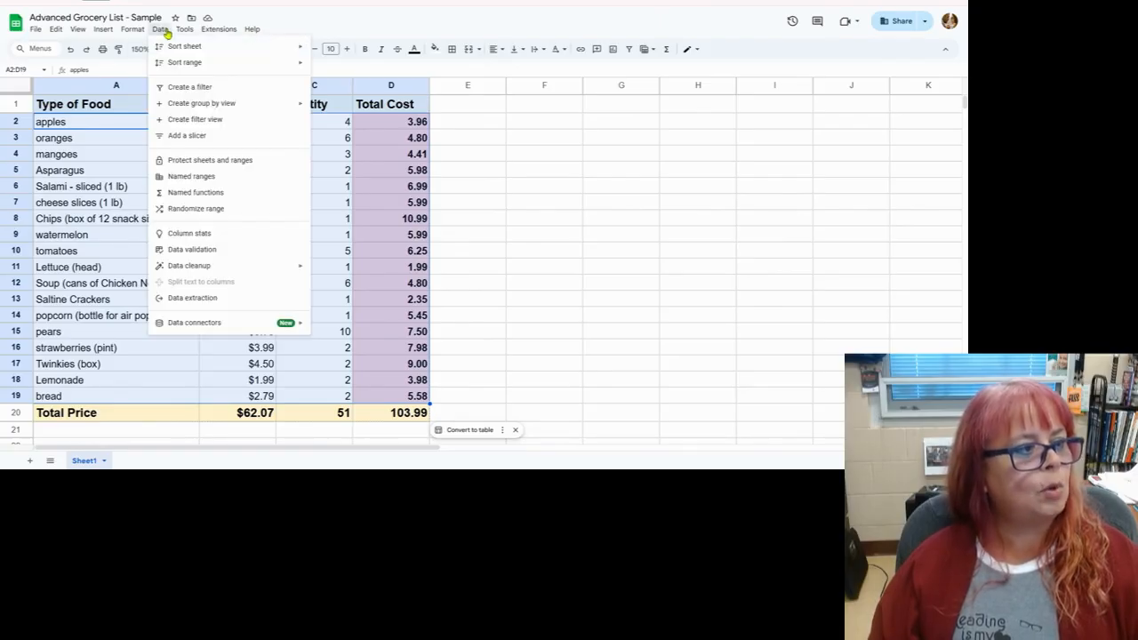
{"action": "mouse_move", "coordinate": [173, 64]}
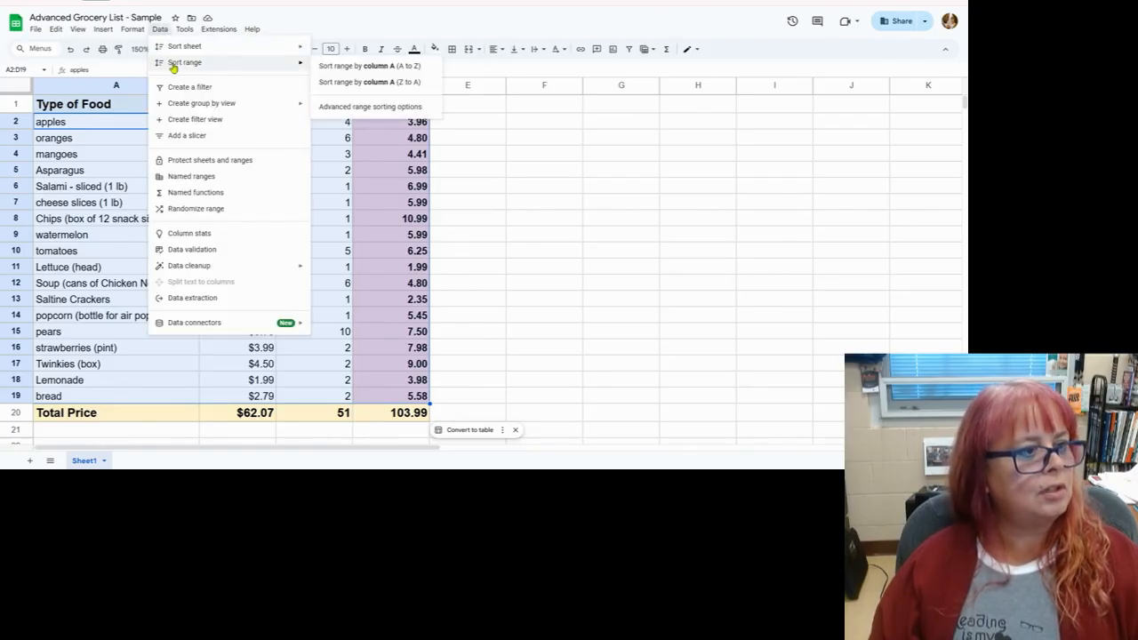
{"action": "left_click", "coordinate": [378, 66]}
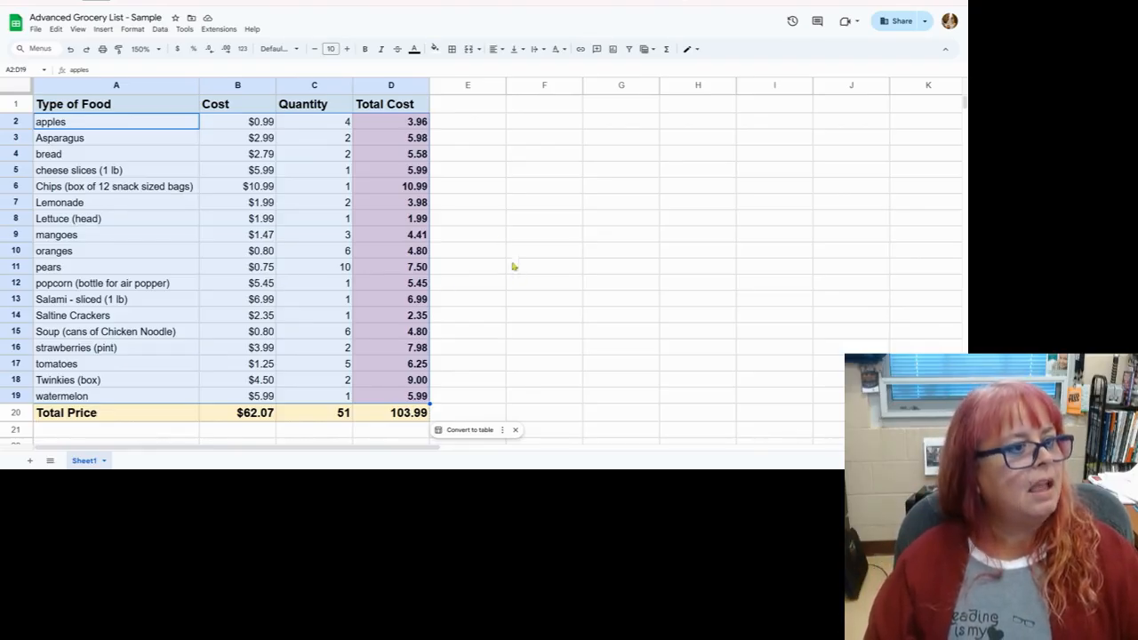
{"action": "left_click", "coordinate": [467, 235]}
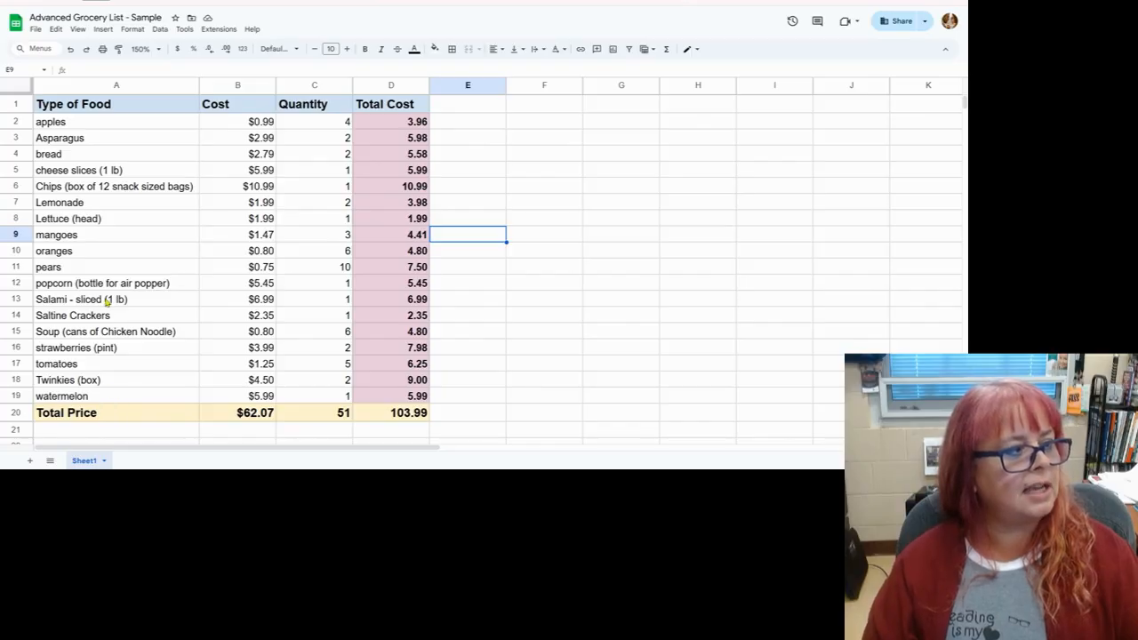
- Insert a chart from the Type of Food and Cost data in A1:B19 and move it up to the first row
{"action": "left_click", "coordinate": [89, 106]}
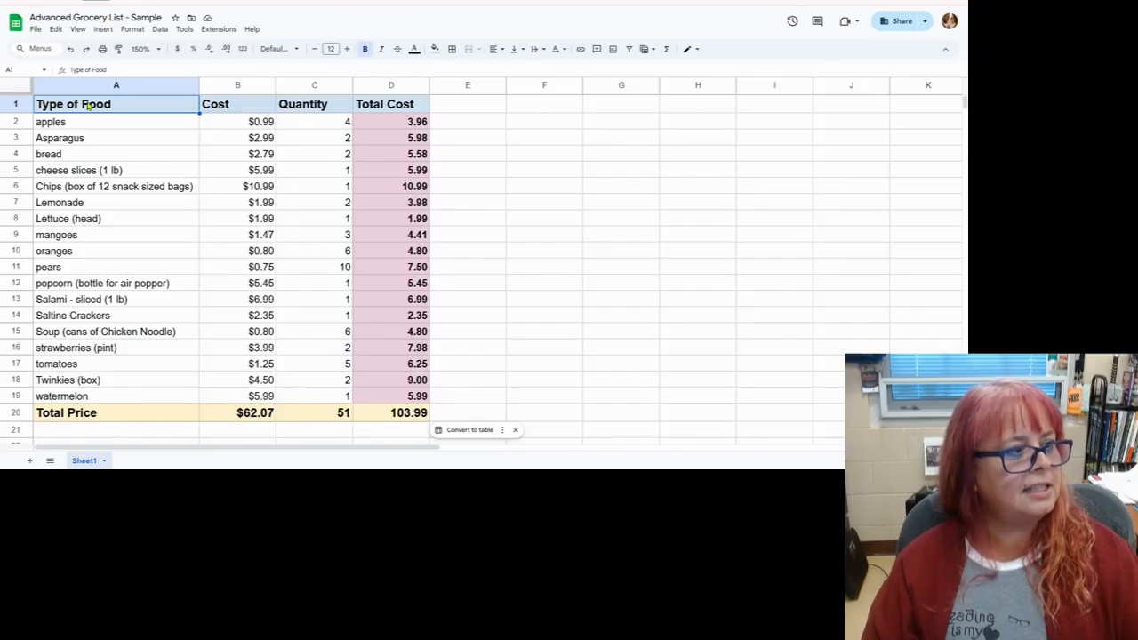
{"action": "left_click_drag", "start_coordinate": [155, 112], "coordinate": [238, 399]}
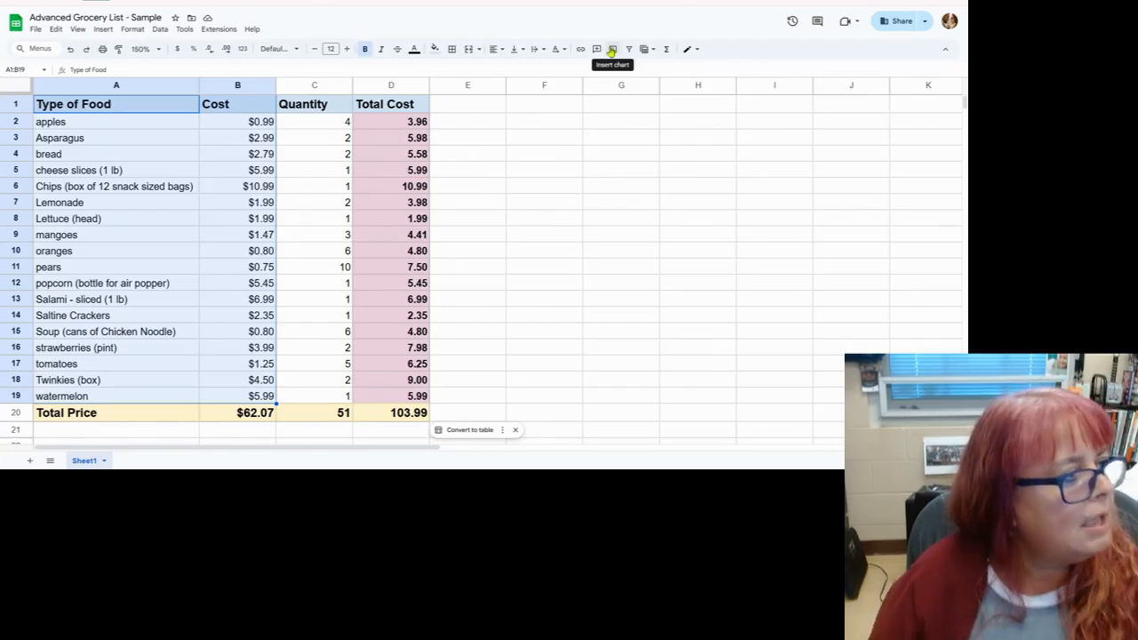
{"action": "left_click", "coordinate": [109, 31]}
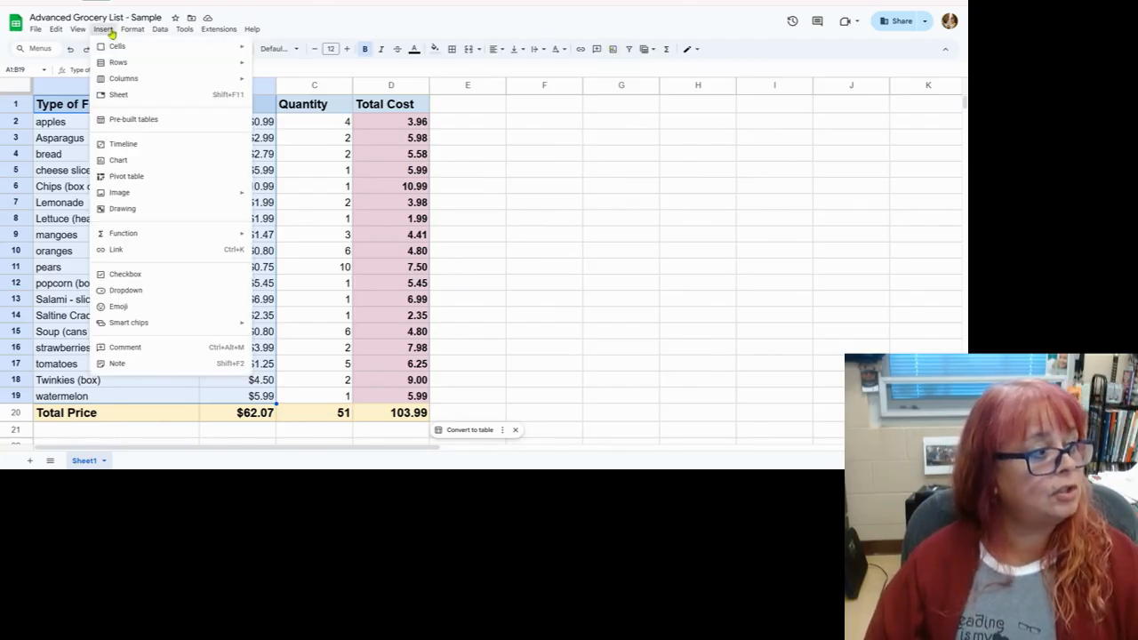
{"action": "left_click", "coordinate": [130, 161]}
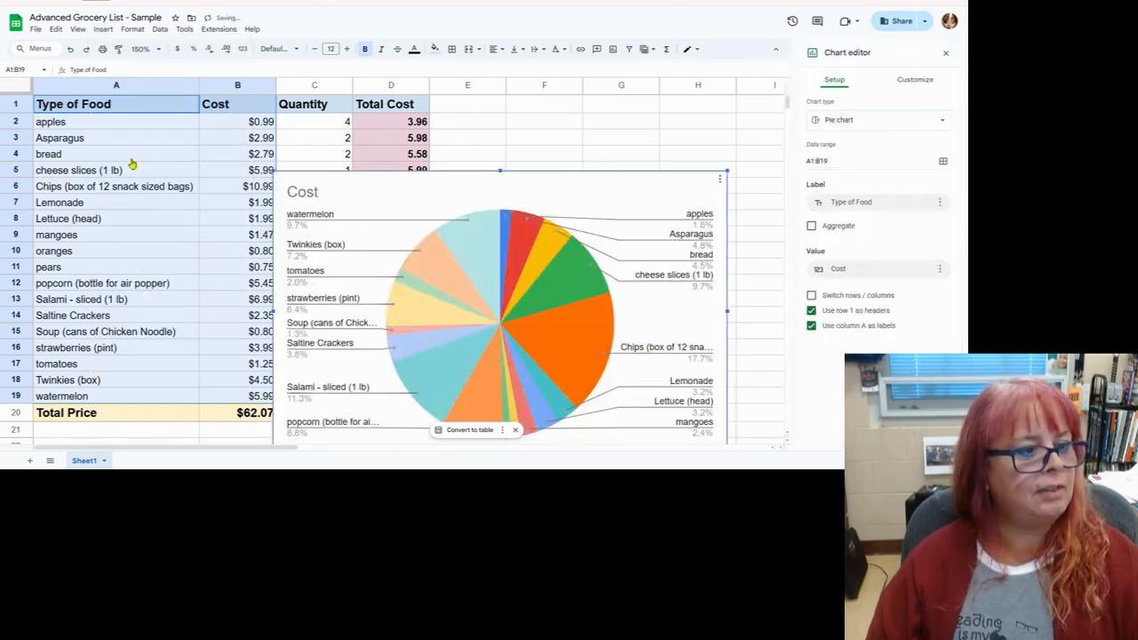
{"action": "left_click_drag", "start_coordinate": [478, 200], "coordinate": [436, 85]}
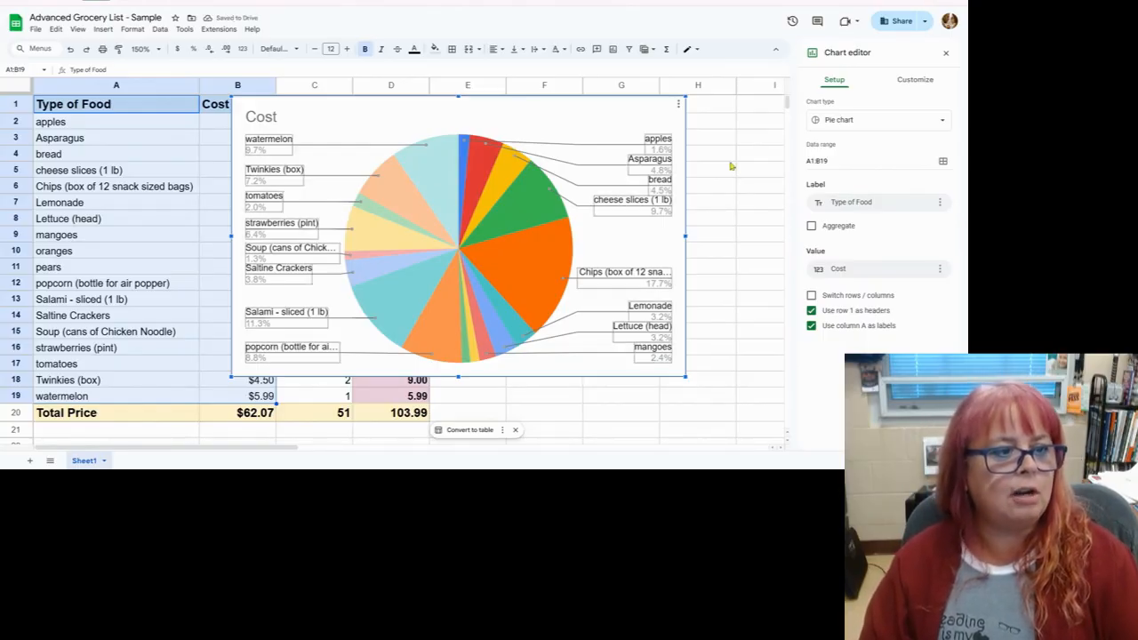
- Change the cost chart to a standard column chart and reposition it over the grocery table
{"action": "left_click", "coordinate": [864, 125]}
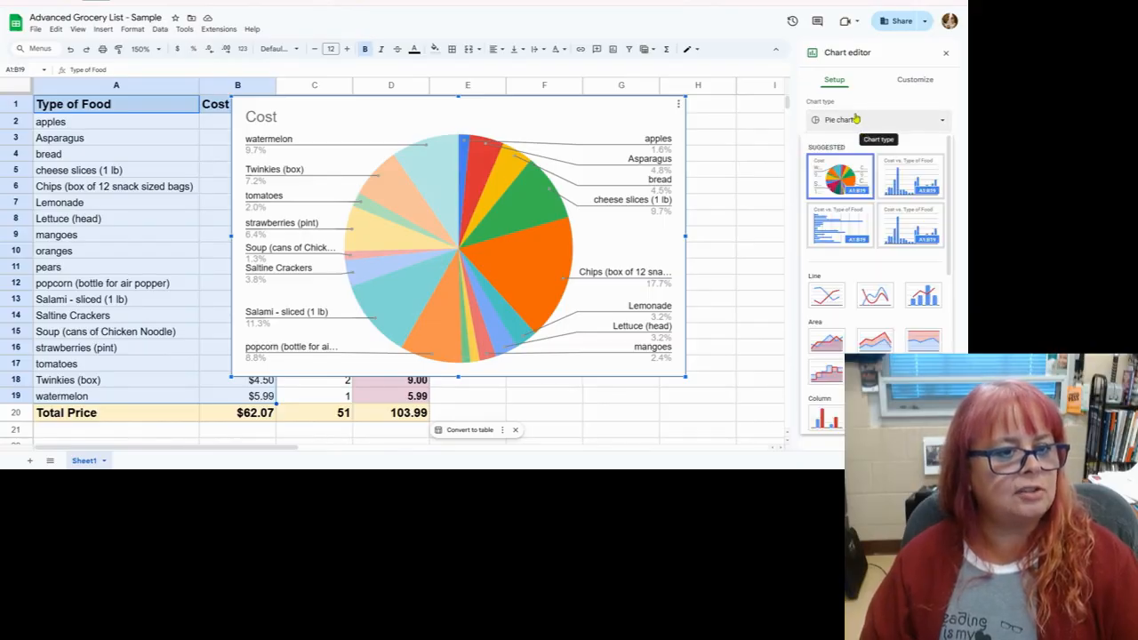
{"action": "left_click", "coordinate": [855, 121]}
{"action": "left_click", "coordinate": [855, 121]}
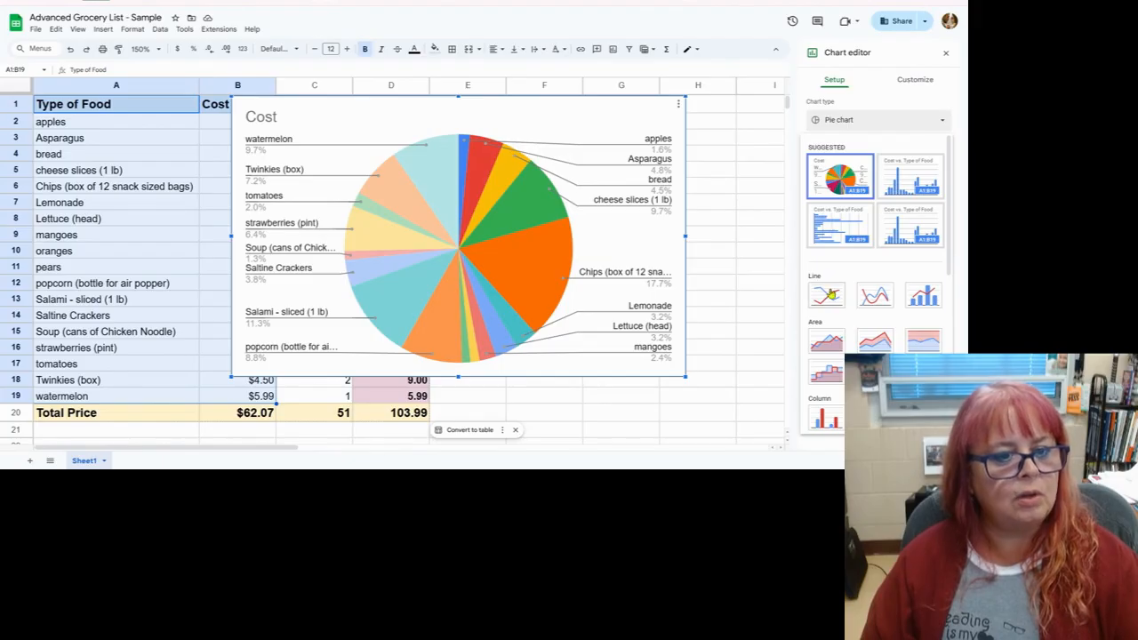
{"action": "scroll", "coordinate": [830, 295], "scroll_direction": "down", "scroll_amount": 3}
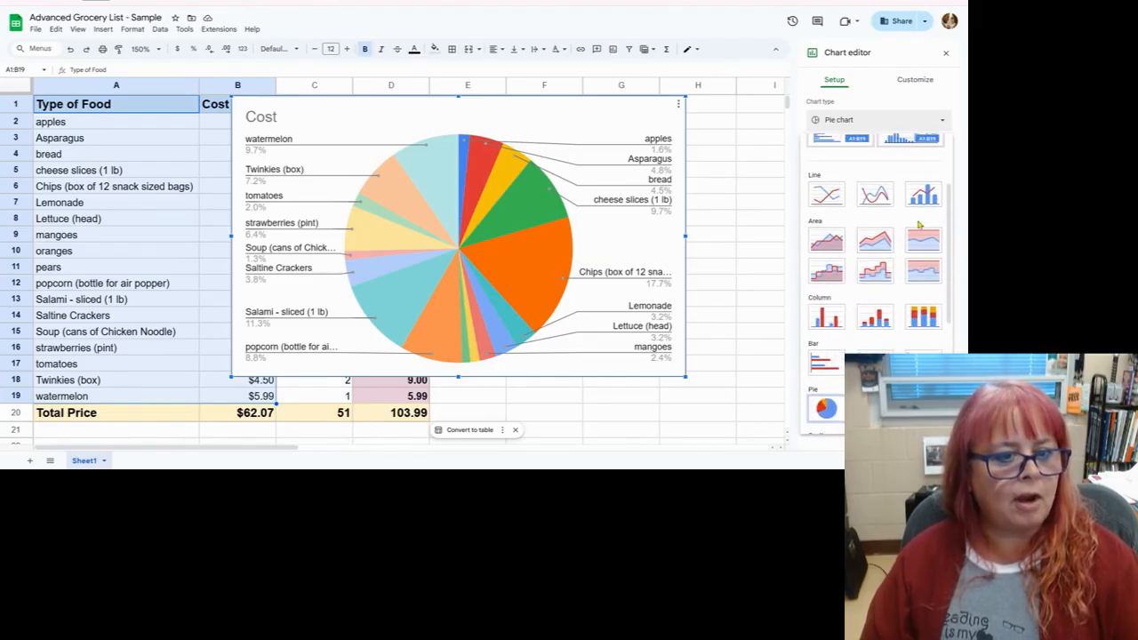
{"action": "left_click", "coordinate": [826, 318]}
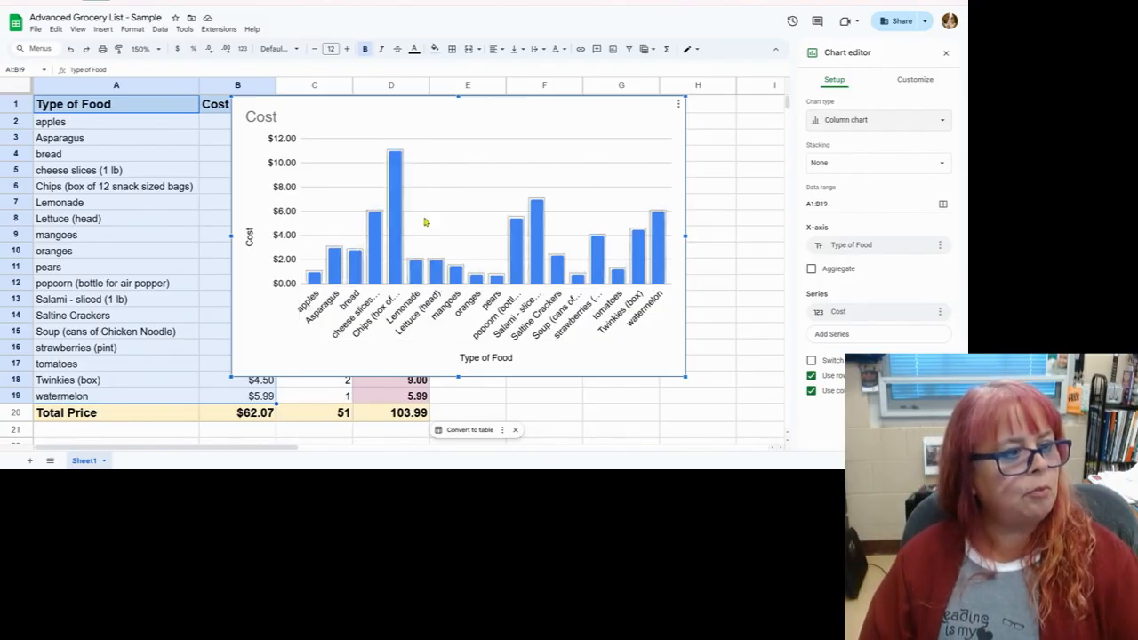
{"action": "left_click_drag", "start_coordinate": [433, 173], "coordinate": [315, 204]}
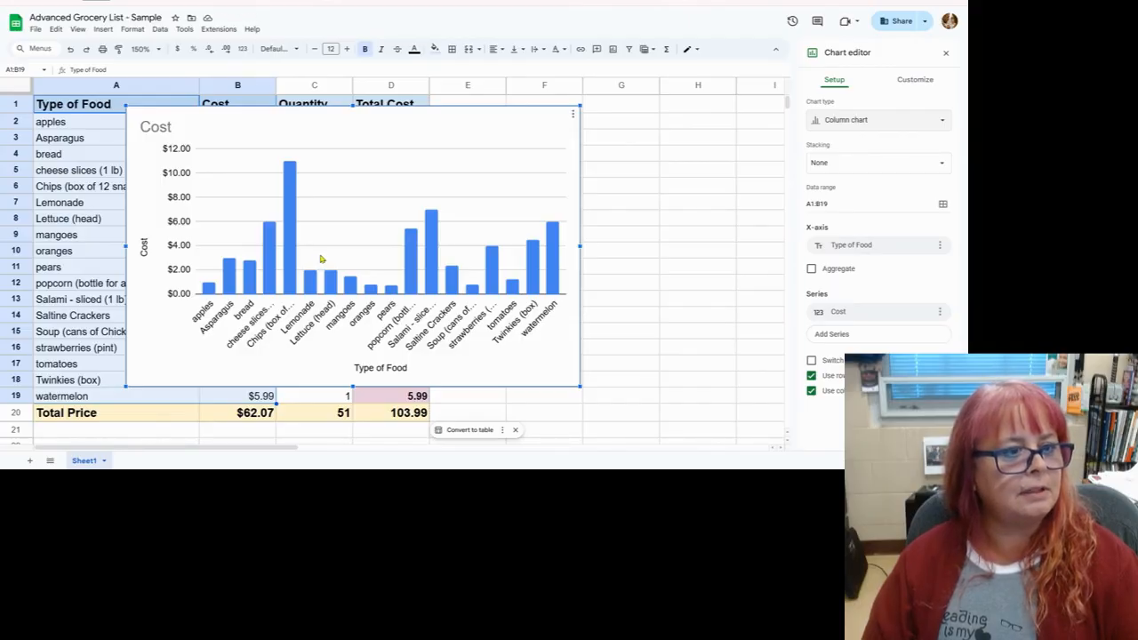
- Move the column chart to its own sheet, check the data on Sheet1, and return to the chart sheet
{"action": "left_click", "coordinate": [573, 115]}
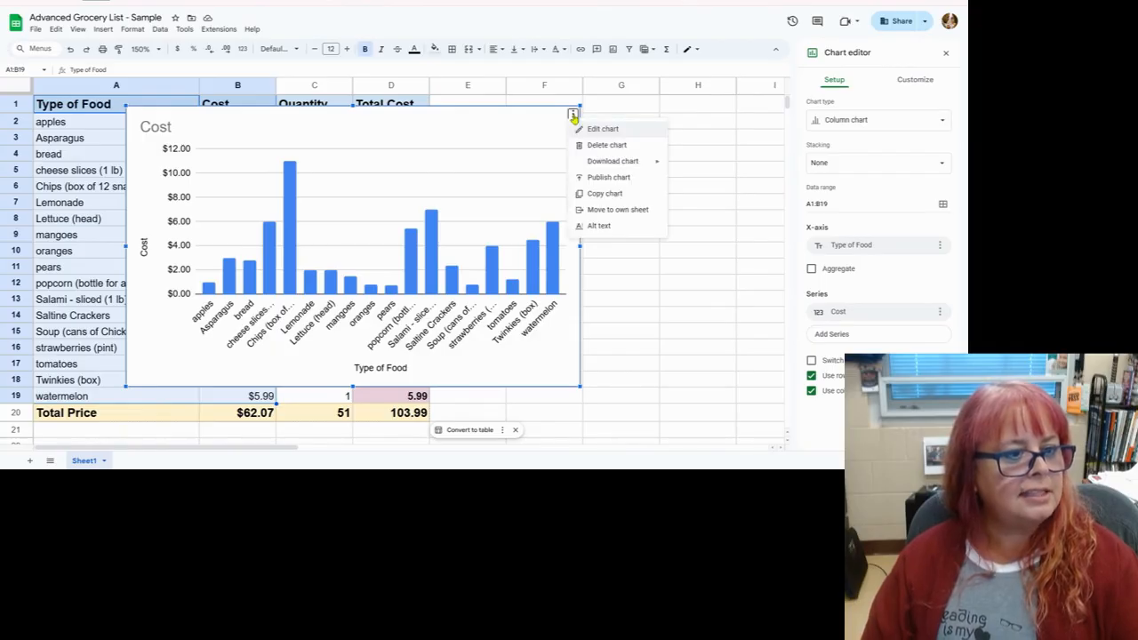
{"action": "left_click", "coordinate": [608, 211]}
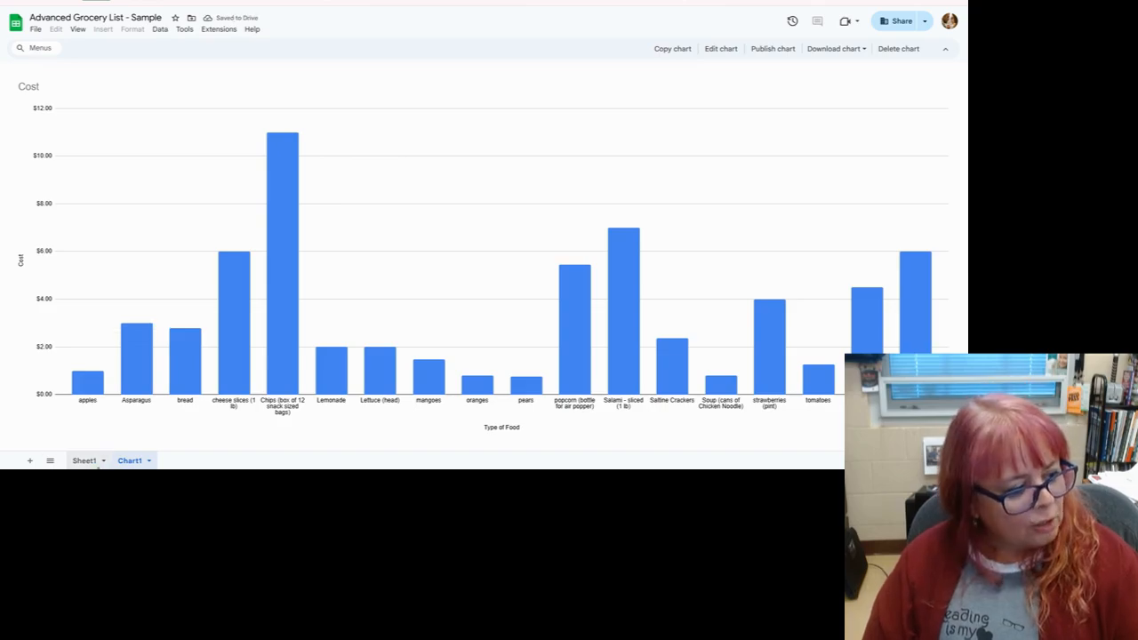
{"action": "left_click", "coordinate": [84, 462]}
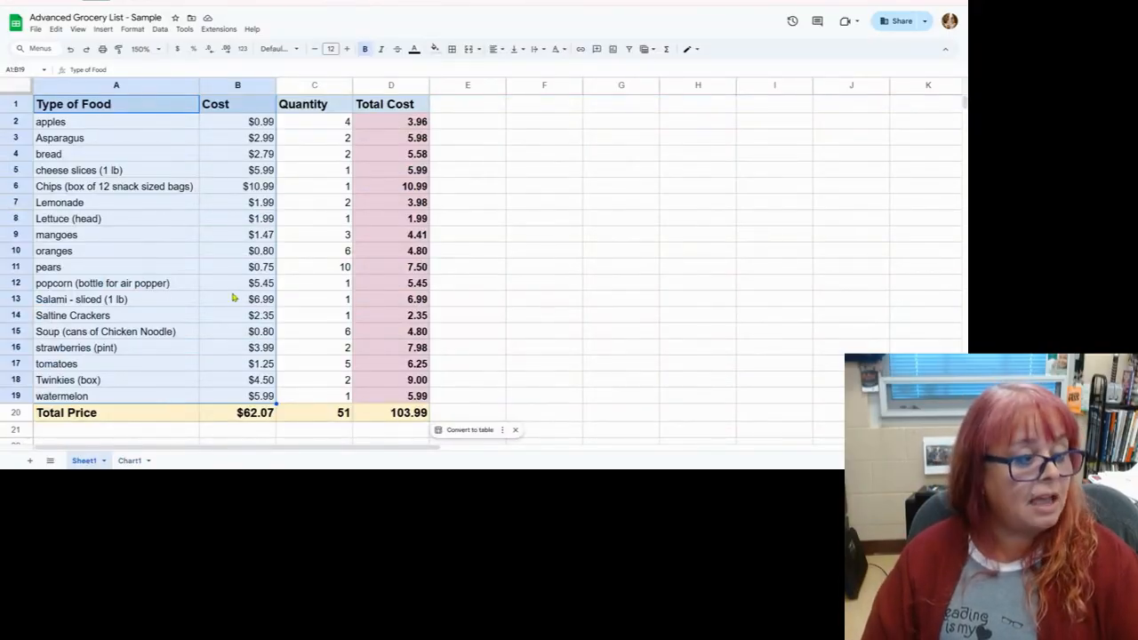
{"action": "left_click", "coordinate": [131, 461]}
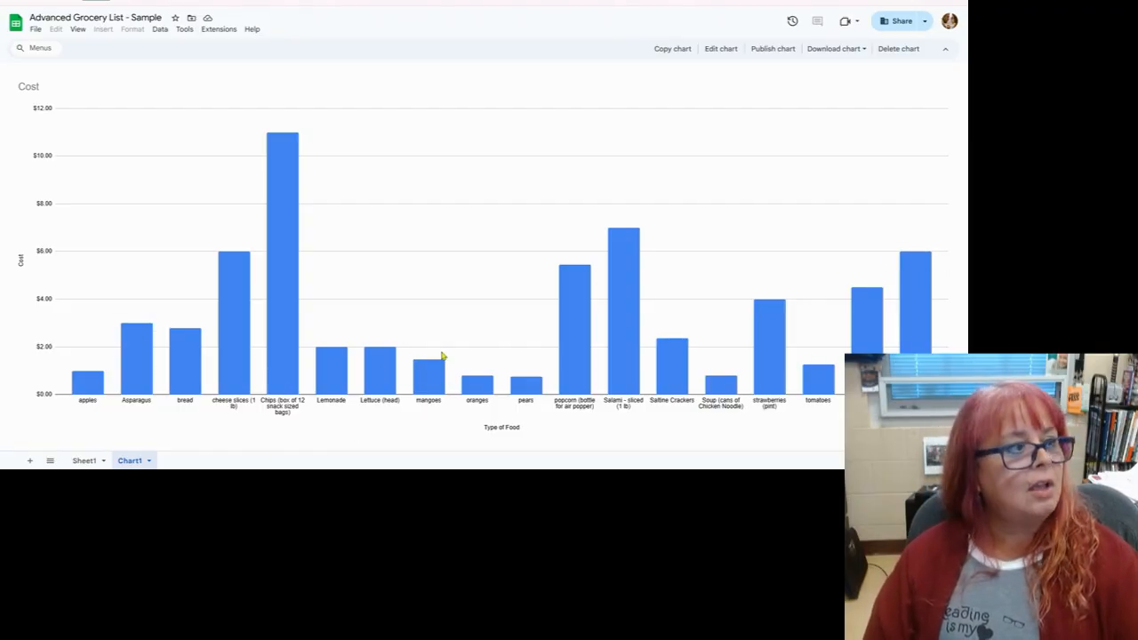
- Open the cost chart for editing and try switching its rows and columns
{"action": "left_click", "coordinate": [720, 50]}
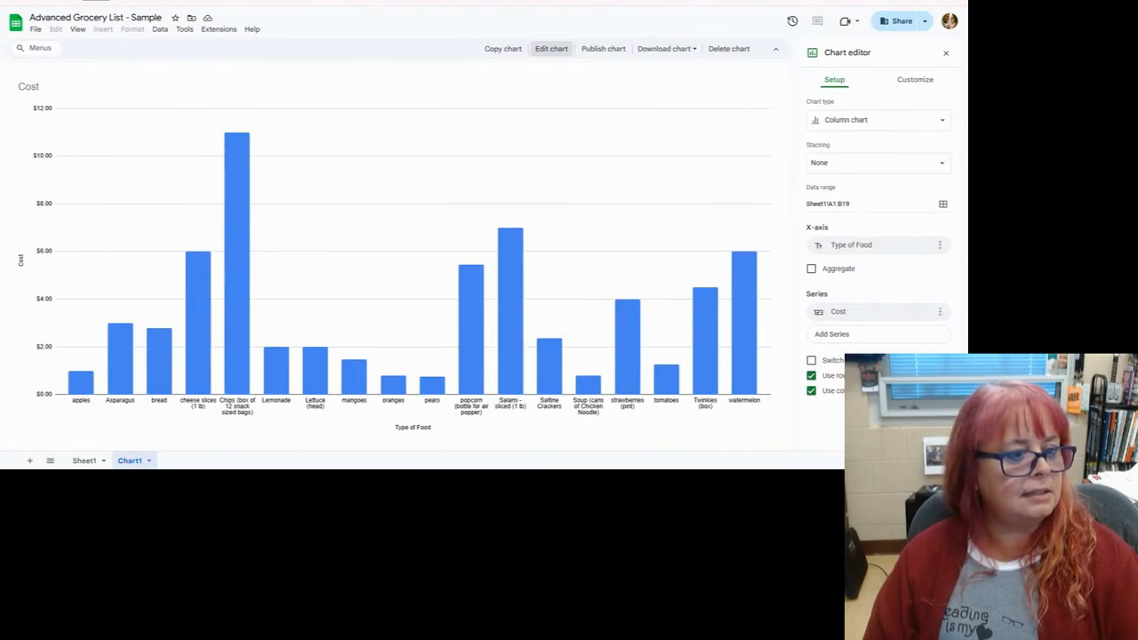
{"action": "left_click", "coordinate": [839, 364]}
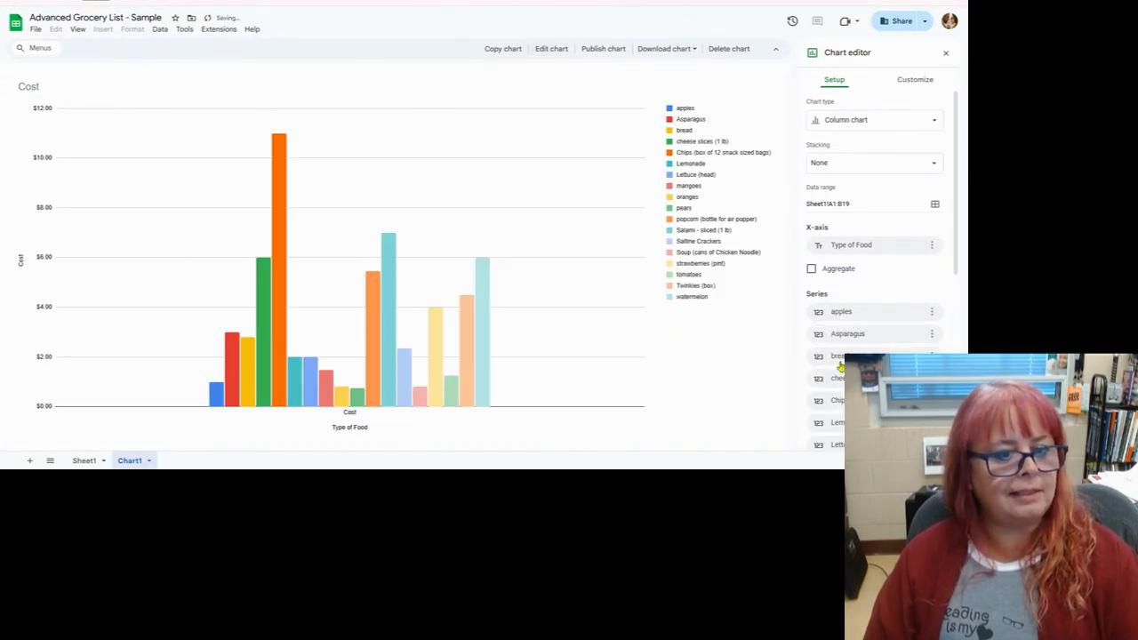
{"action": "scroll", "coordinate": [840, 361], "scroll_direction": "down", "scroll_amount": 5}
{"action": "left_click", "coordinate": [838, 402]}
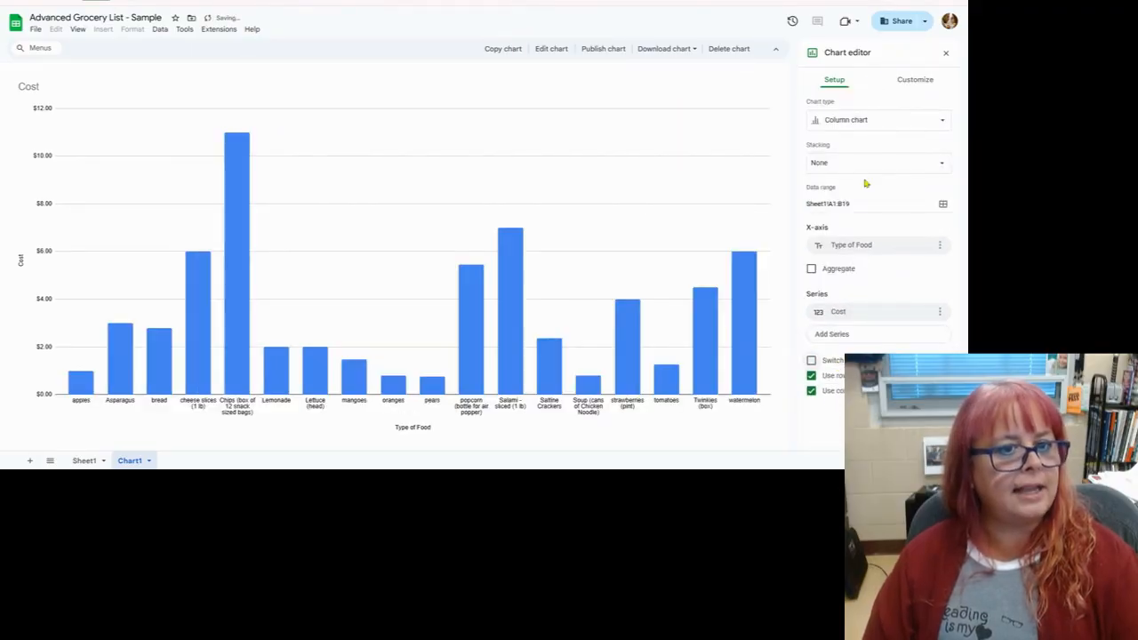
- Try the 3D and Maximize options in the chart's style settings
{"action": "left_click", "coordinate": [906, 81]}
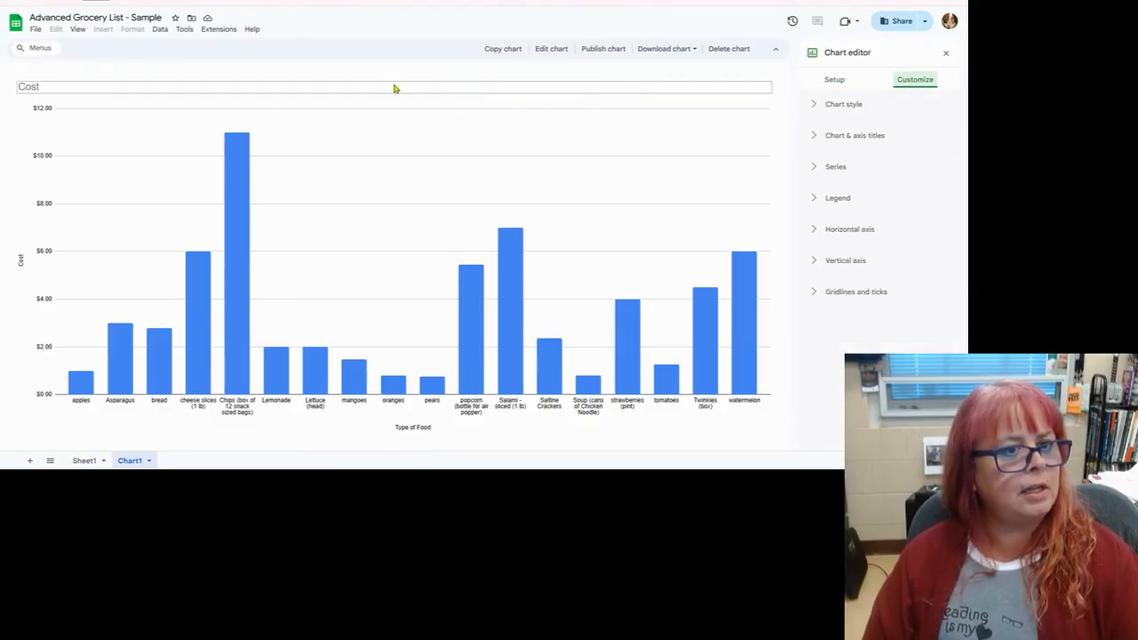
{"action": "left_click", "coordinate": [815, 106]}
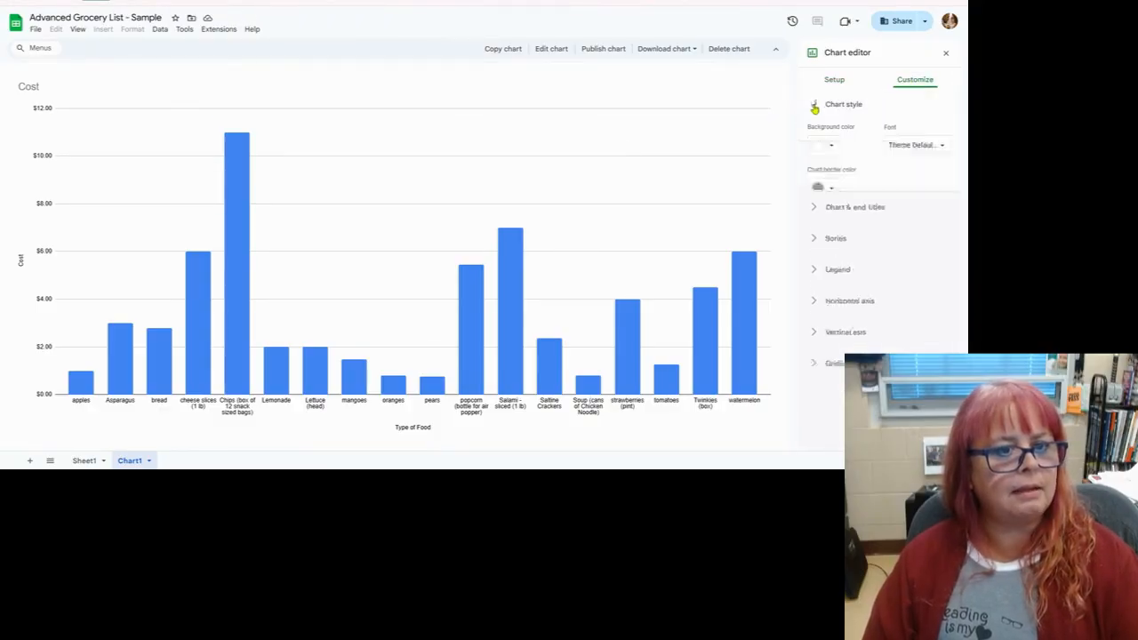
{"action": "left_click", "coordinate": [812, 243]}
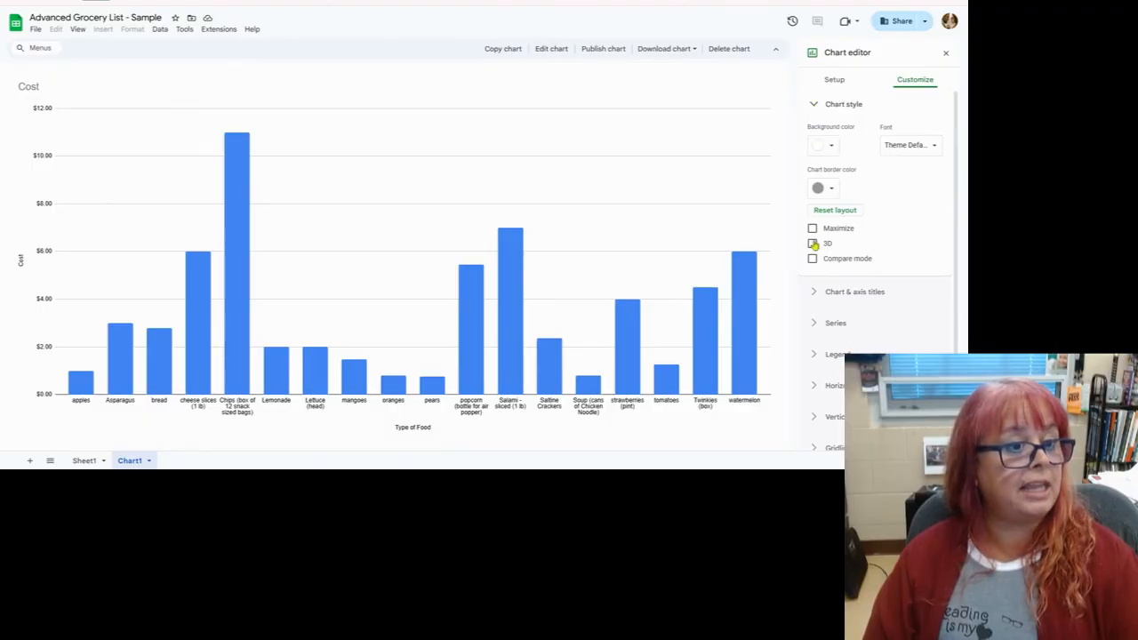
{"action": "left_click", "coordinate": [811, 242]}
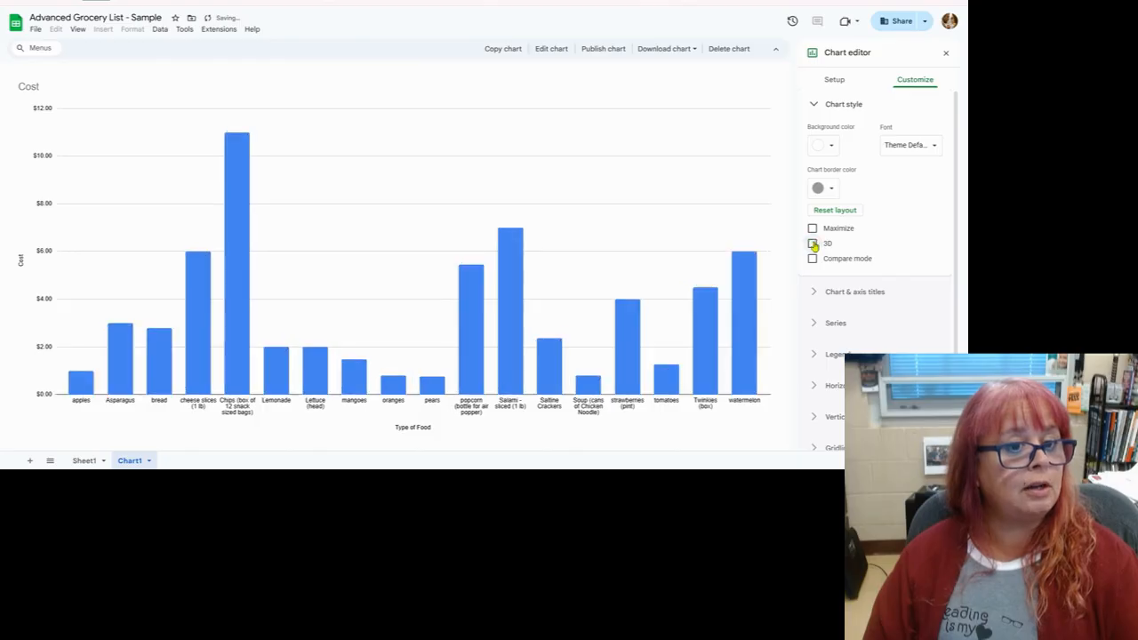
{"action": "left_click", "coordinate": [812, 229]}
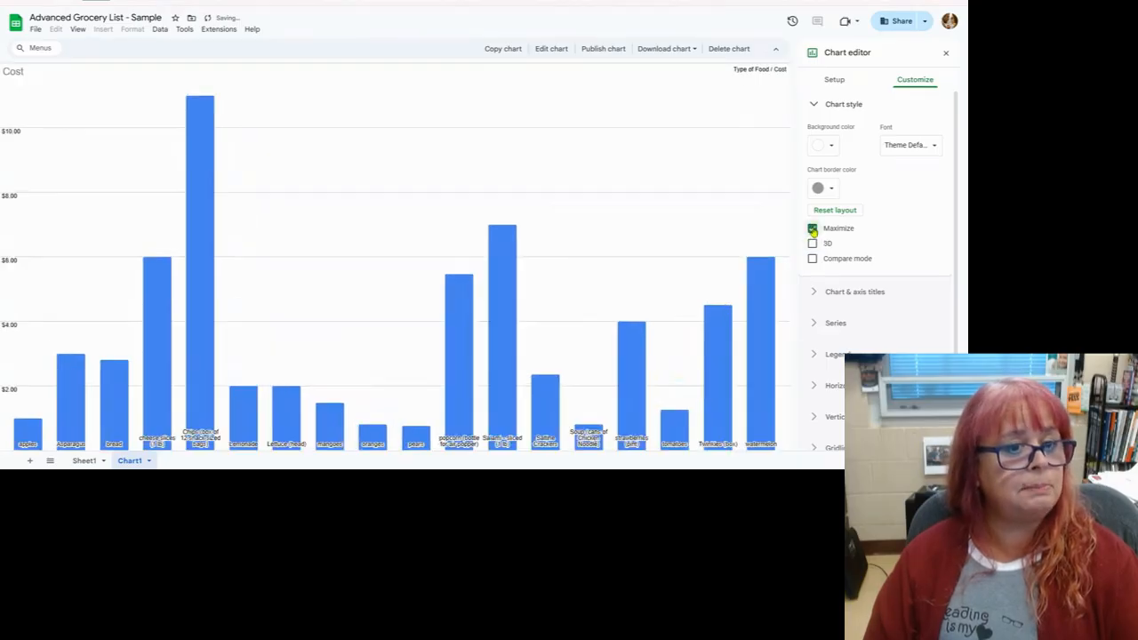
{"action": "left_click", "coordinate": [812, 229]}
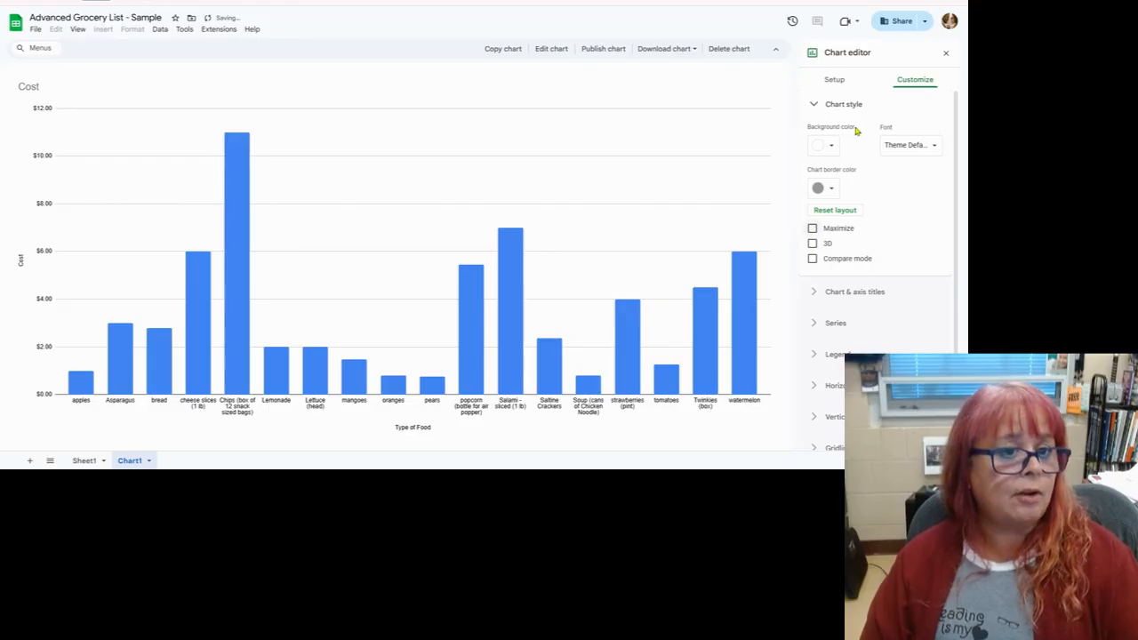
- Give the chart a light yellow background and set its font to Verdana
{"action": "left_click", "coordinate": [821, 145]}
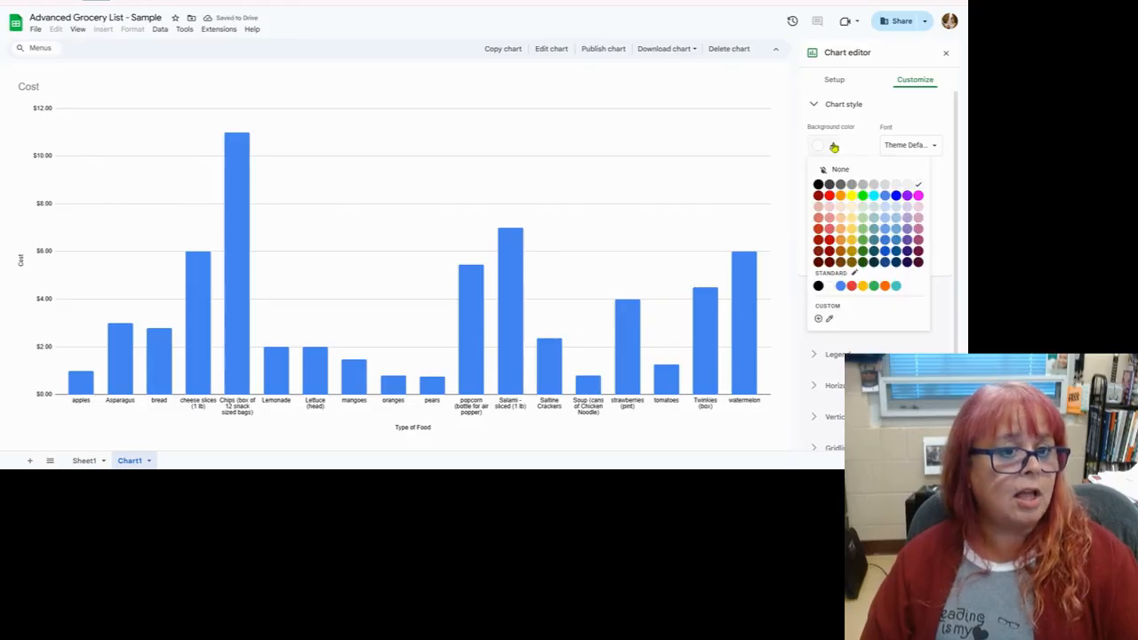
{"action": "left_click", "coordinate": [852, 210]}
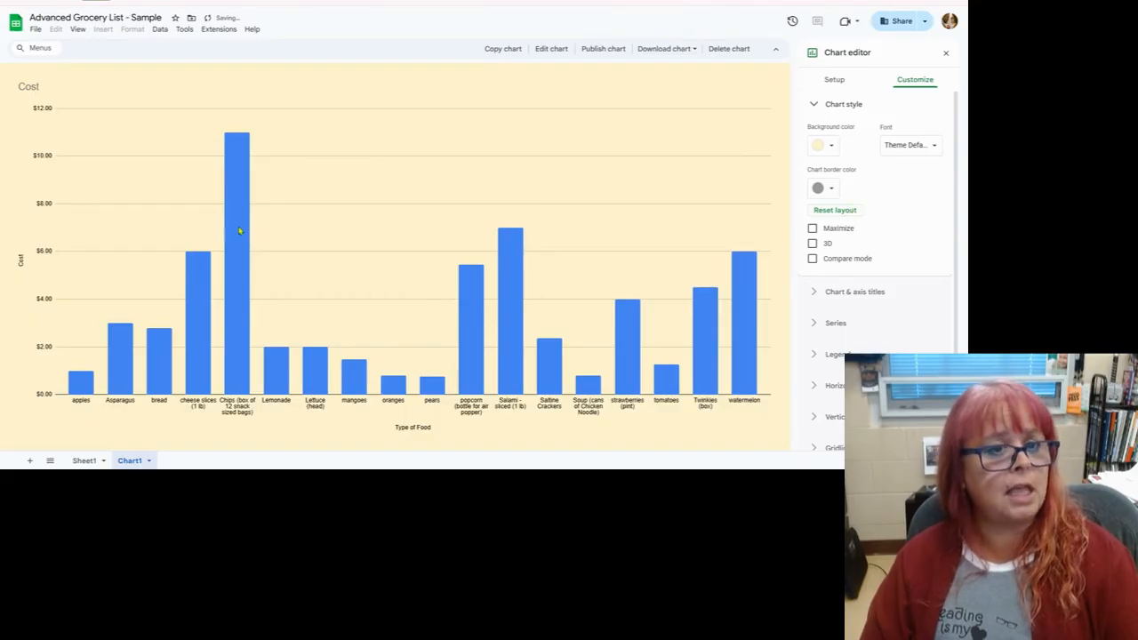
{"action": "left_click", "coordinate": [931, 151]}
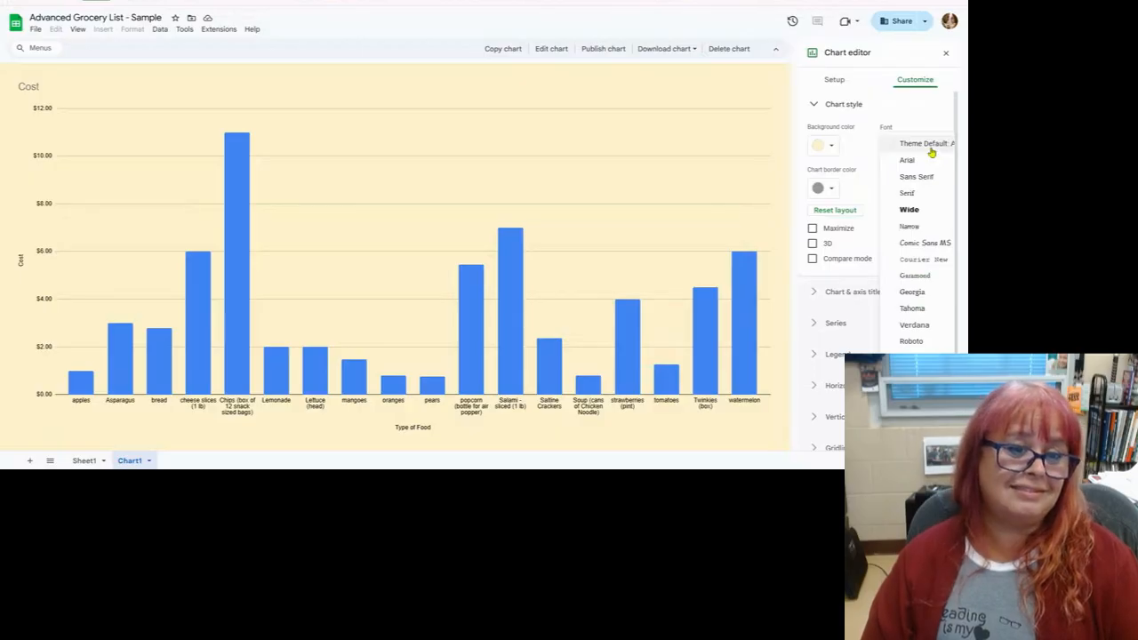
{"action": "left_click", "coordinate": [914, 327]}
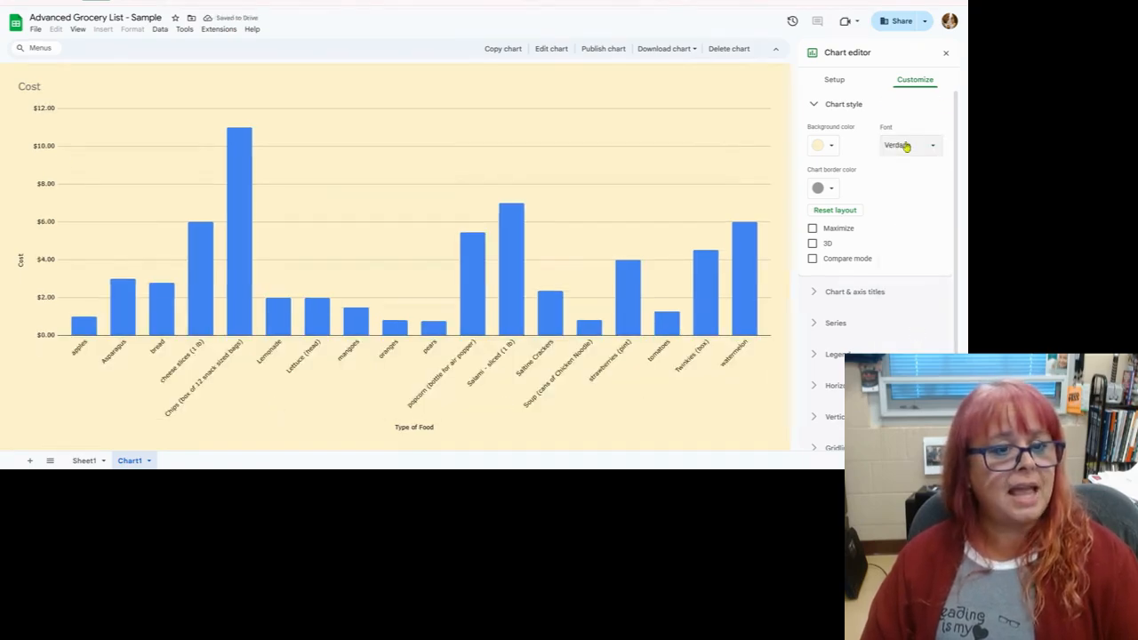
- Turn on the 3D chart style so the cost columns are drawn three-dimensionally
{"action": "left_click", "coordinate": [815, 297]}
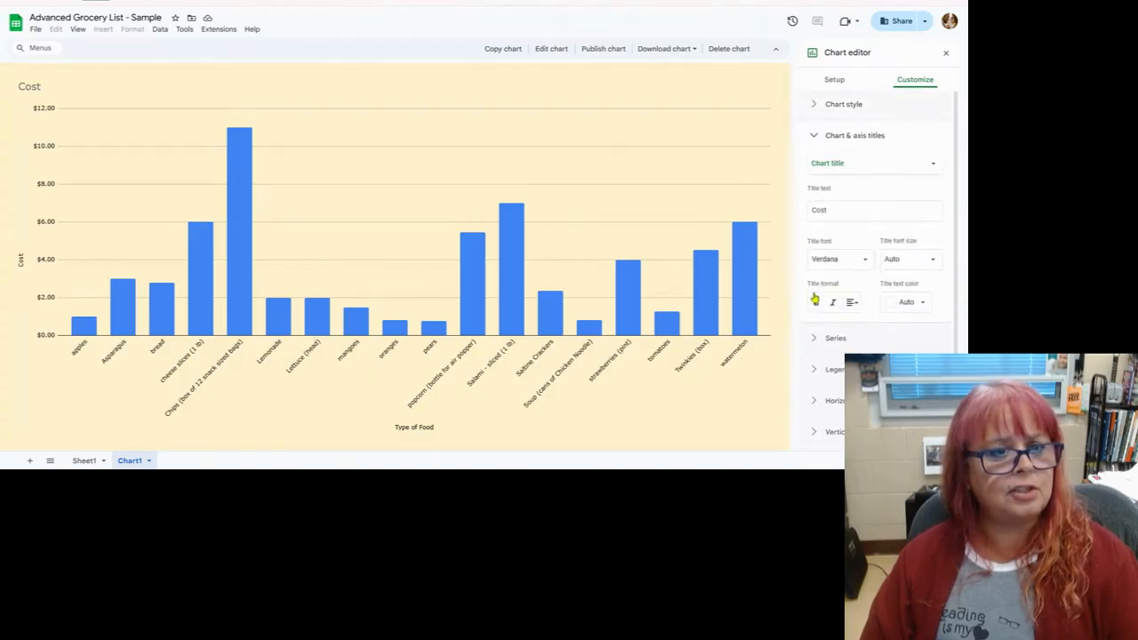
{"action": "left_click", "coordinate": [817, 105]}
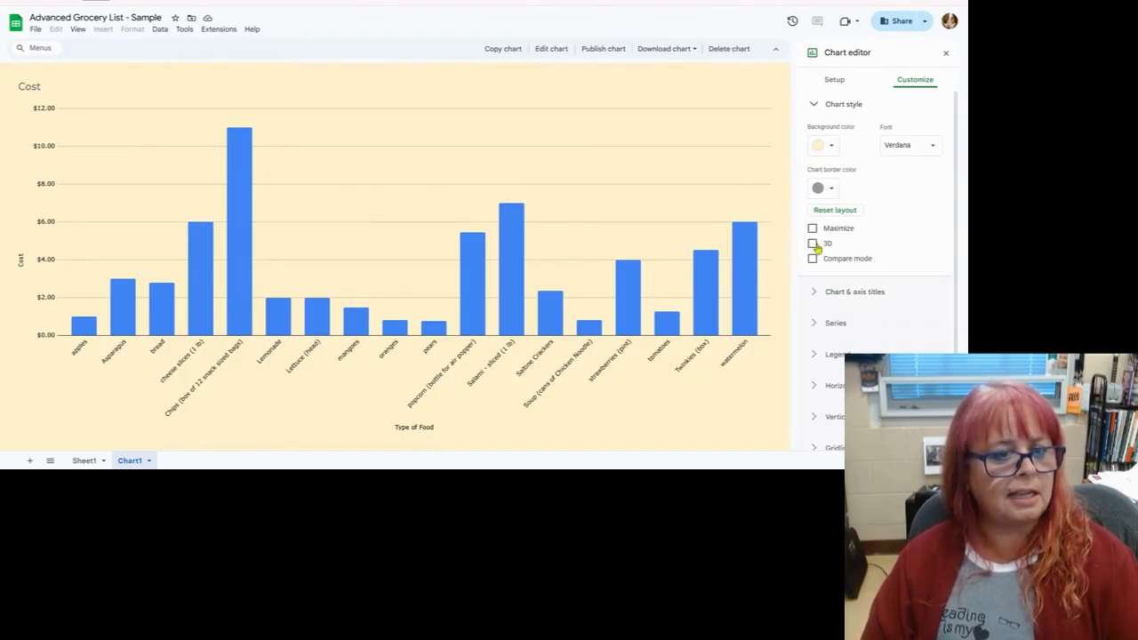
{"action": "left_click", "coordinate": [813, 244]}
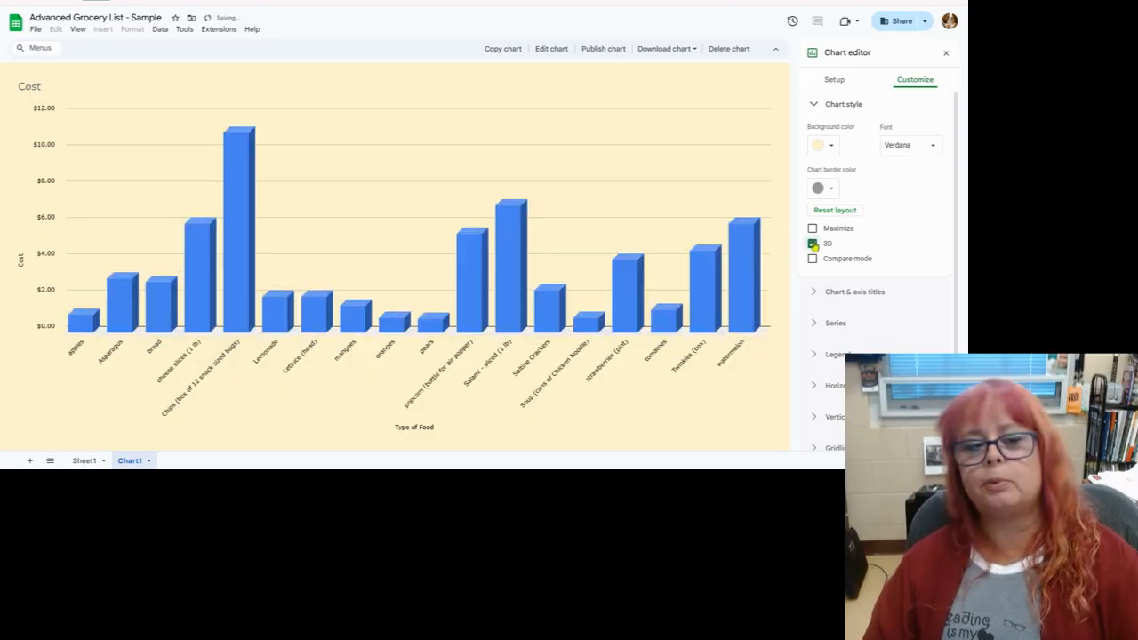
- Change the chart title text to "Cost of Grocery Items"
{"action": "left_click", "coordinate": [811, 294]}
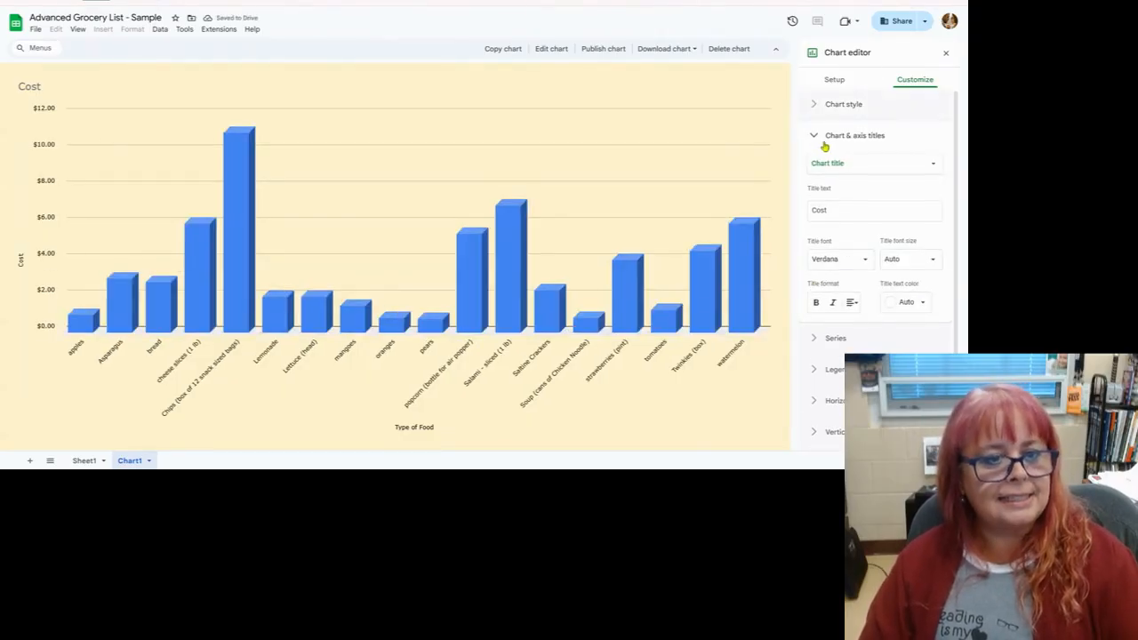
{"action": "left_click", "coordinate": [843, 164]}
{"action": "left_click", "coordinate": [843, 163]}
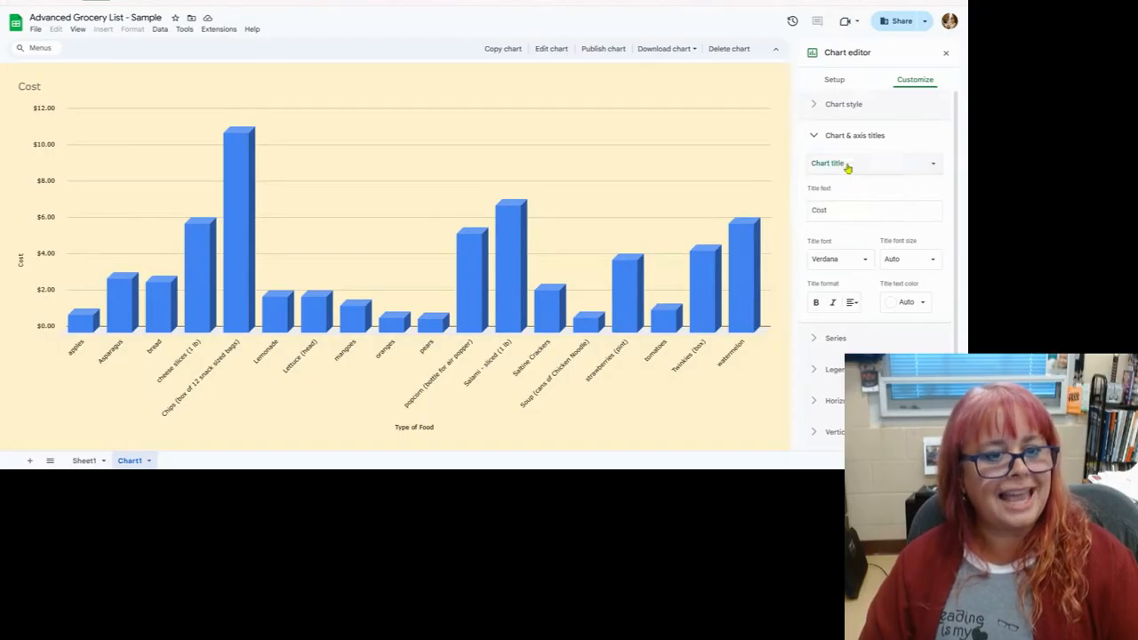
{"action": "double_click", "coordinate": [819, 212]}
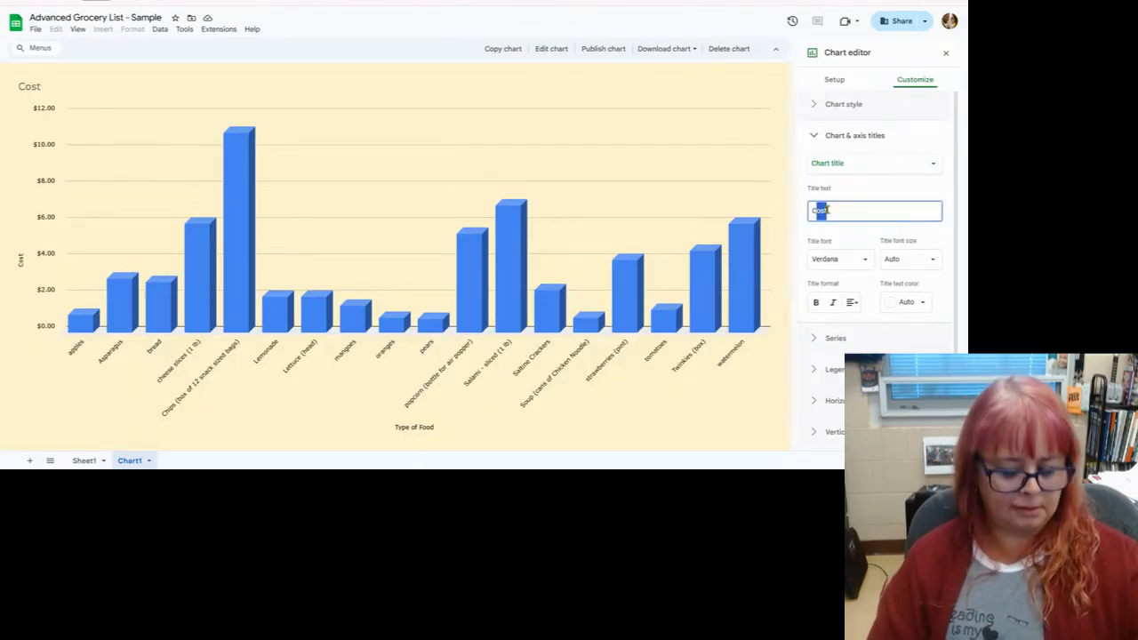
{"action": "left_click", "coordinate": [836, 210]}
{"action": "type", "text": "of Food"}
{"action": "key", "text": "BackSpace"}
{"action": "key", "text": "BackSpace"}
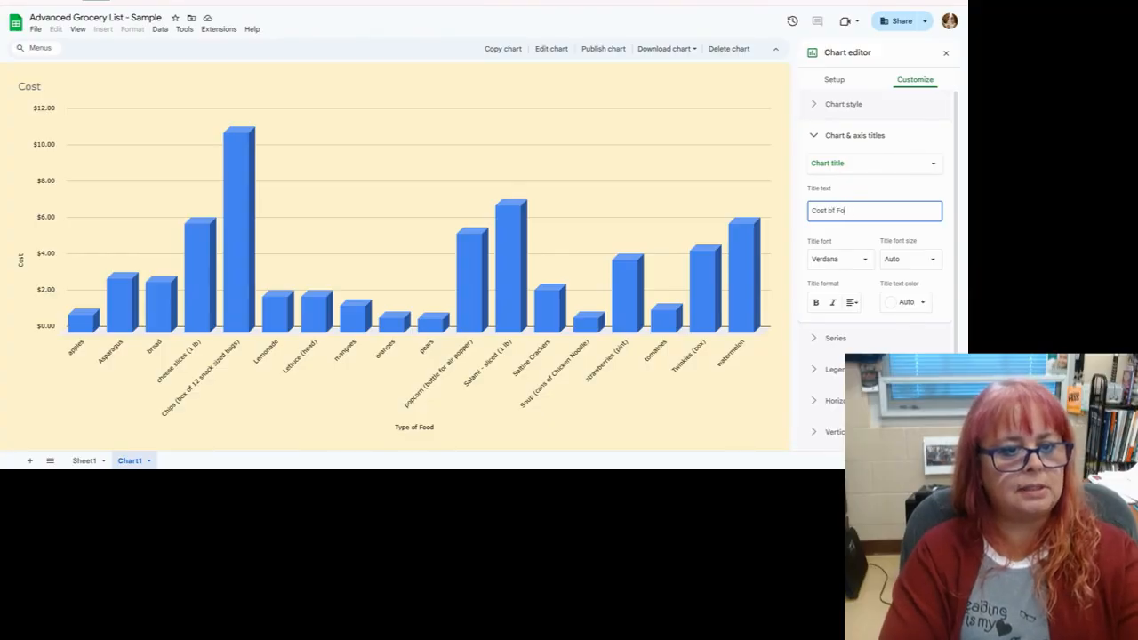
{"action": "type", "text": "Grocery Items"}
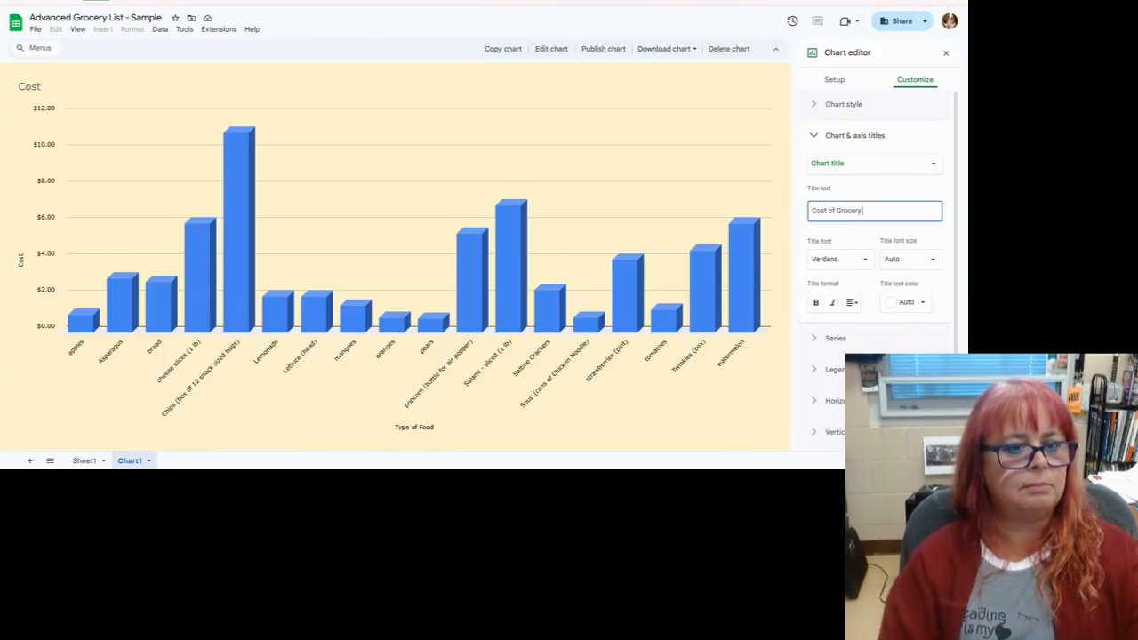
- Format the chart title as bold with blue text
{"action": "left_click", "coordinate": [817, 303]}
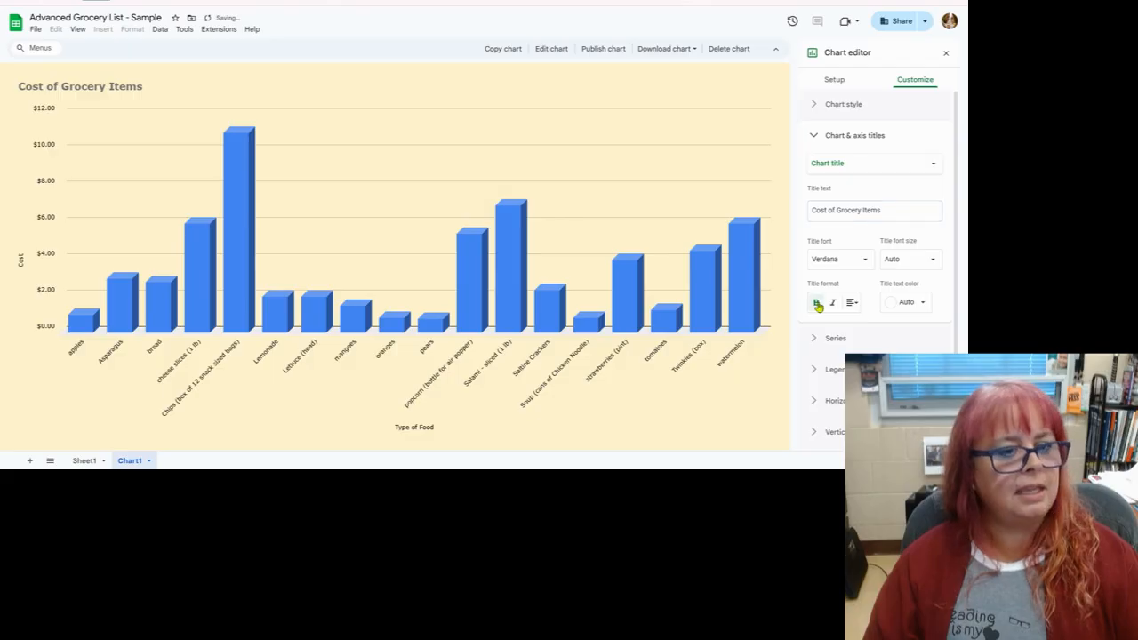
{"action": "left_click", "coordinate": [920, 306]}
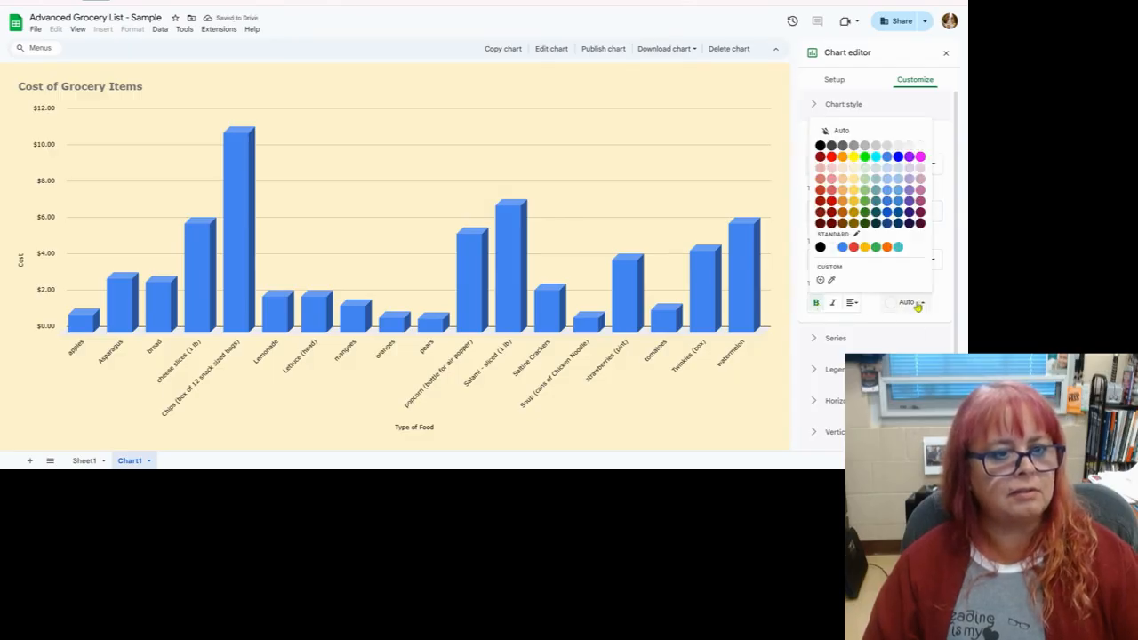
{"action": "left_click", "coordinate": [821, 146]}
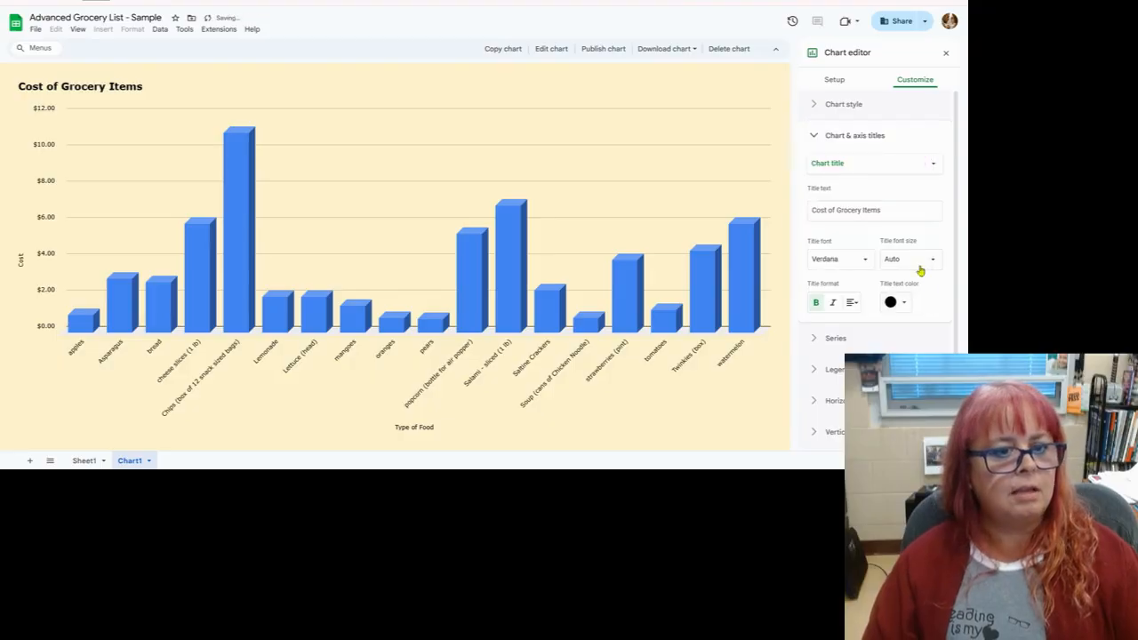
{"action": "left_click", "coordinate": [901, 304]}
{"action": "left_click", "coordinate": [875, 161]}
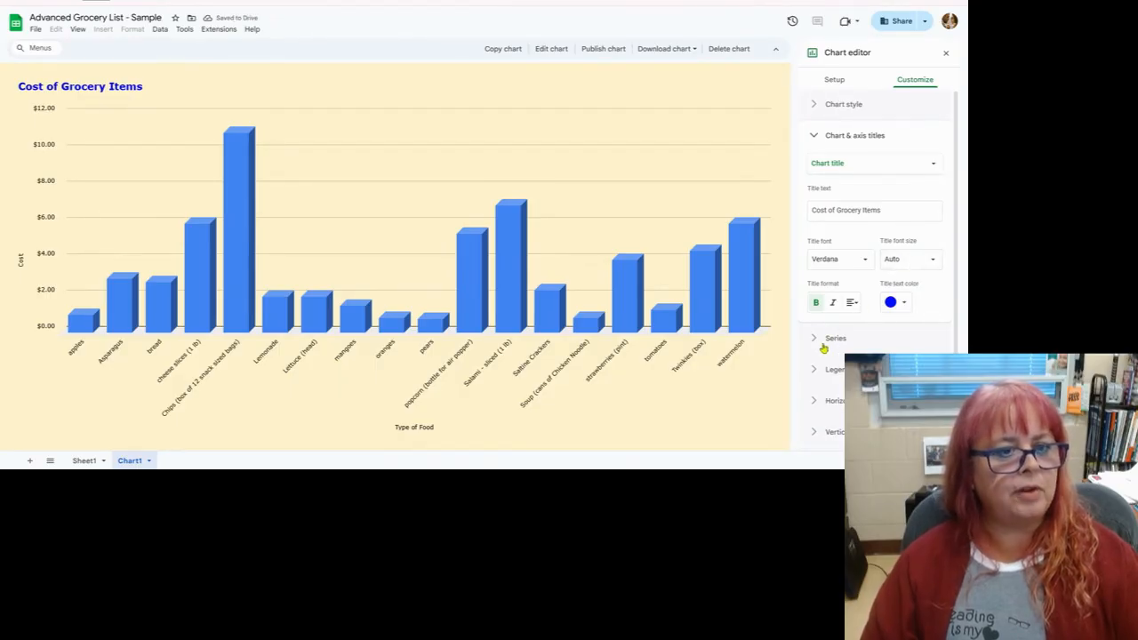
- Make the horizontal axis title bold and set its font size to 16
{"action": "left_click", "coordinate": [837, 164]}
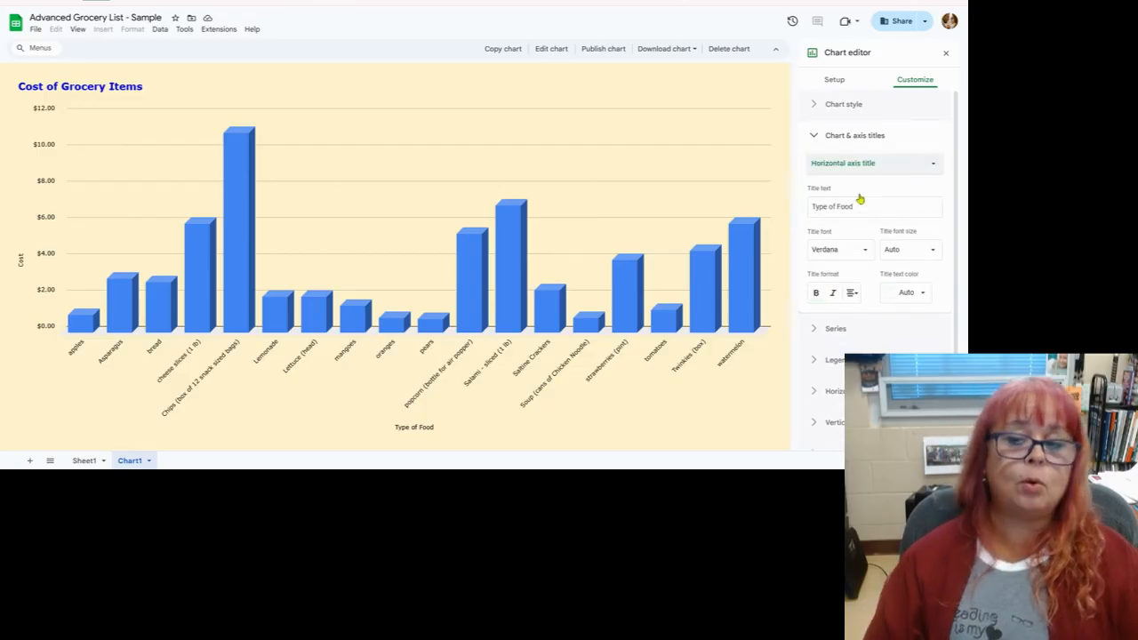
{"action": "left_click", "coordinate": [859, 194]}
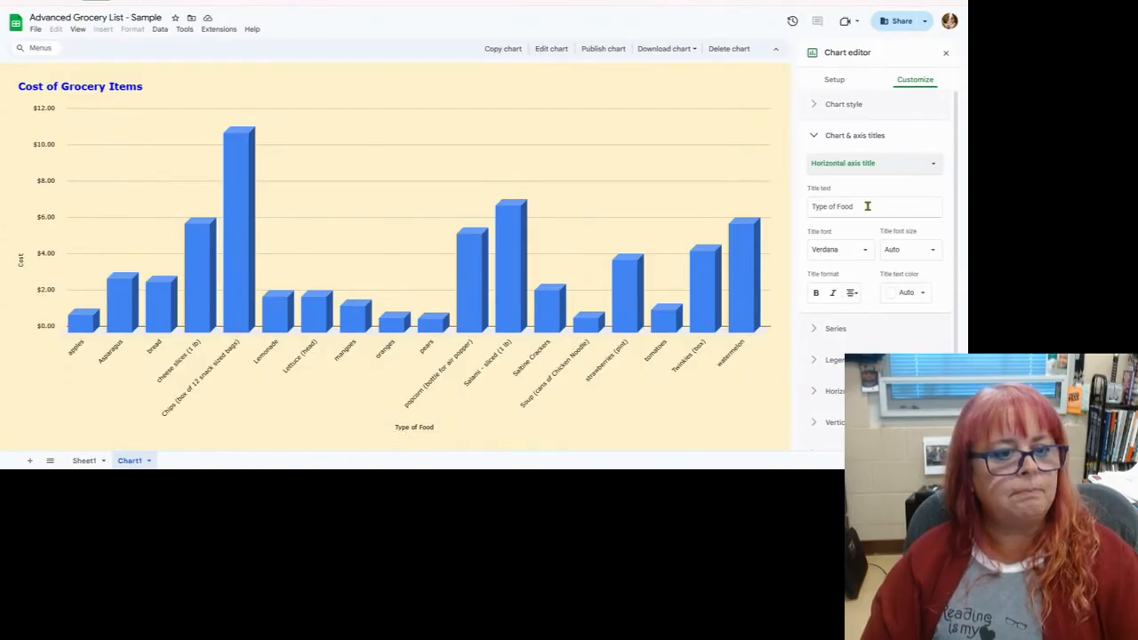
{"action": "left_click", "coordinate": [817, 295]}
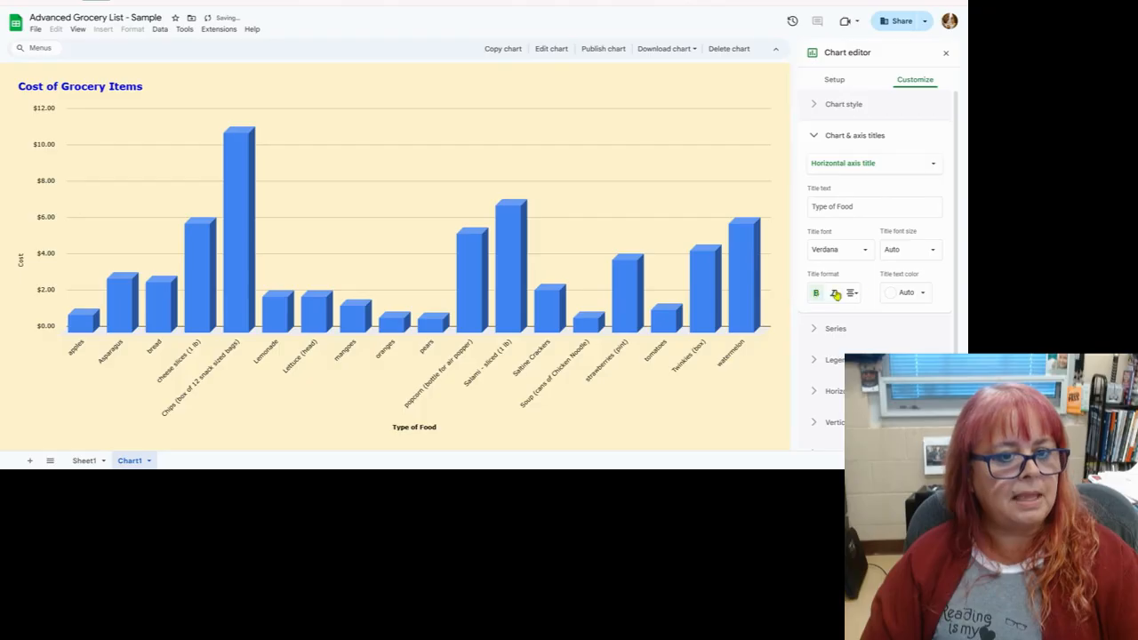
{"action": "left_click", "coordinate": [923, 249]}
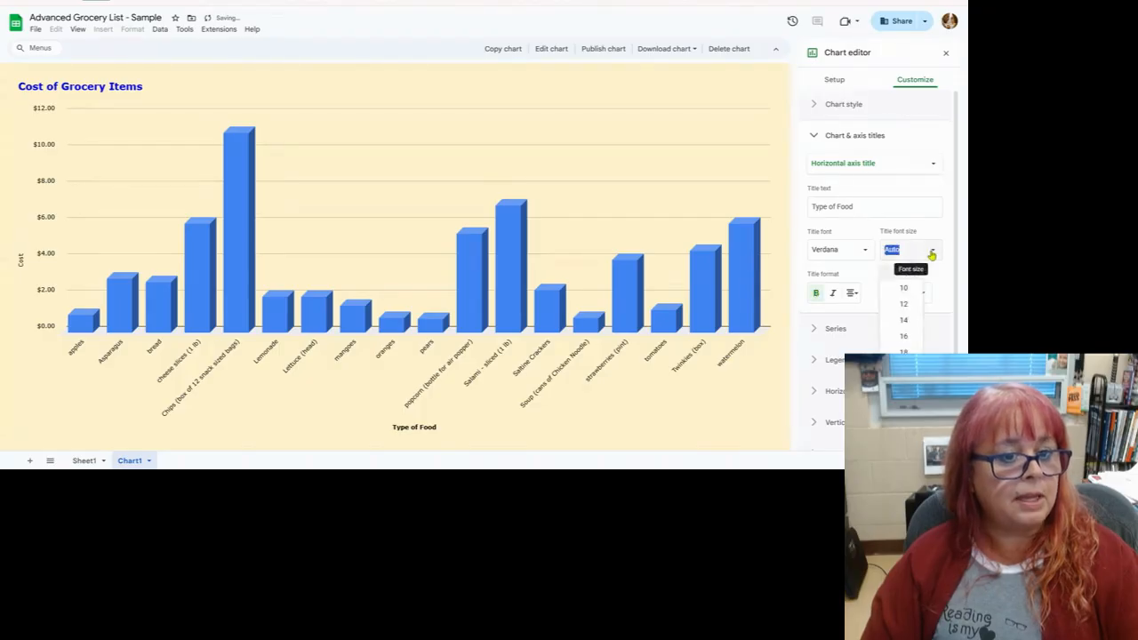
{"action": "left_click", "coordinate": [907, 337]}
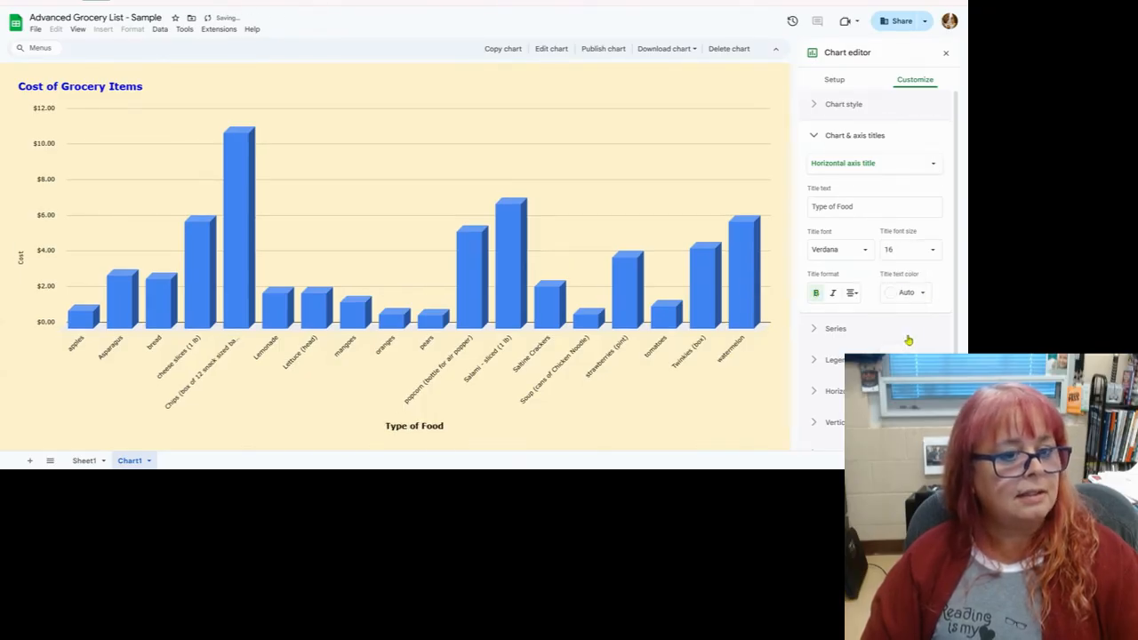
- Make the vertical axis title bold and set its font size to 16
{"action": "left_click", "coordinate": [847, 167]}
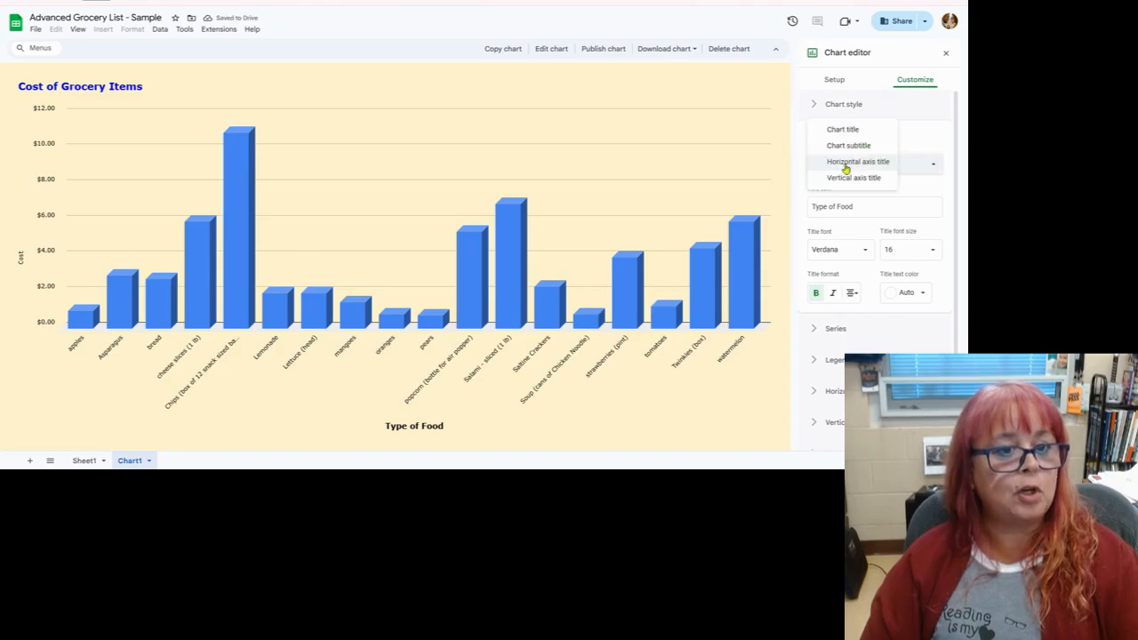
{"action": "left_click", "coordinate": [846, 178]}
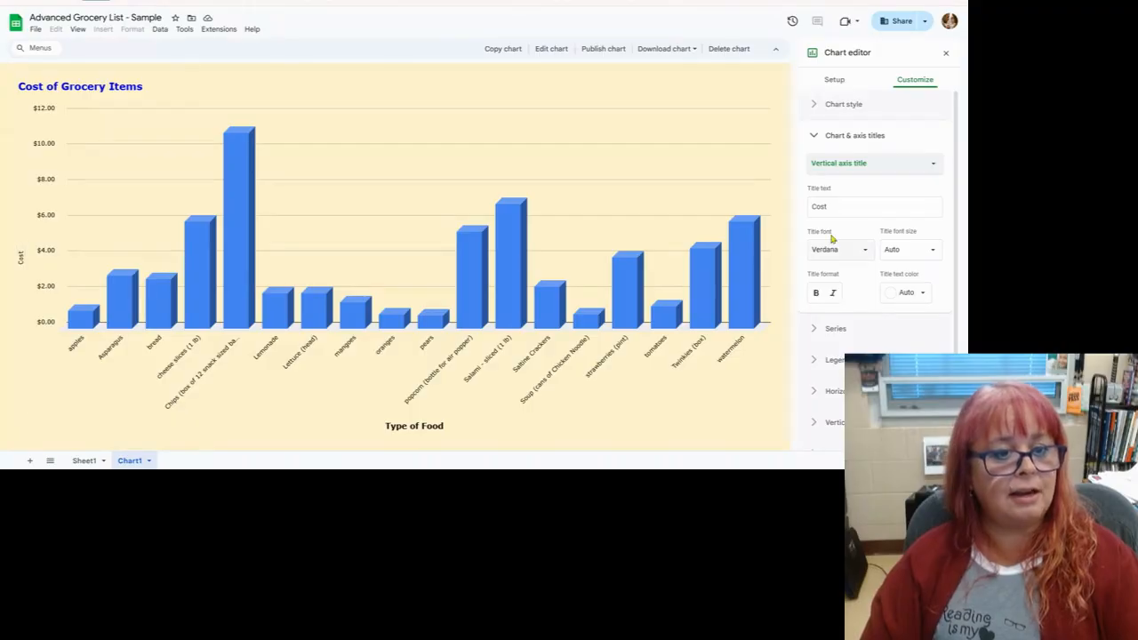
{"action": "left_click", "coordinate": [820, 294]}
{"action": "left_click", "coordinate": [907, 250]}
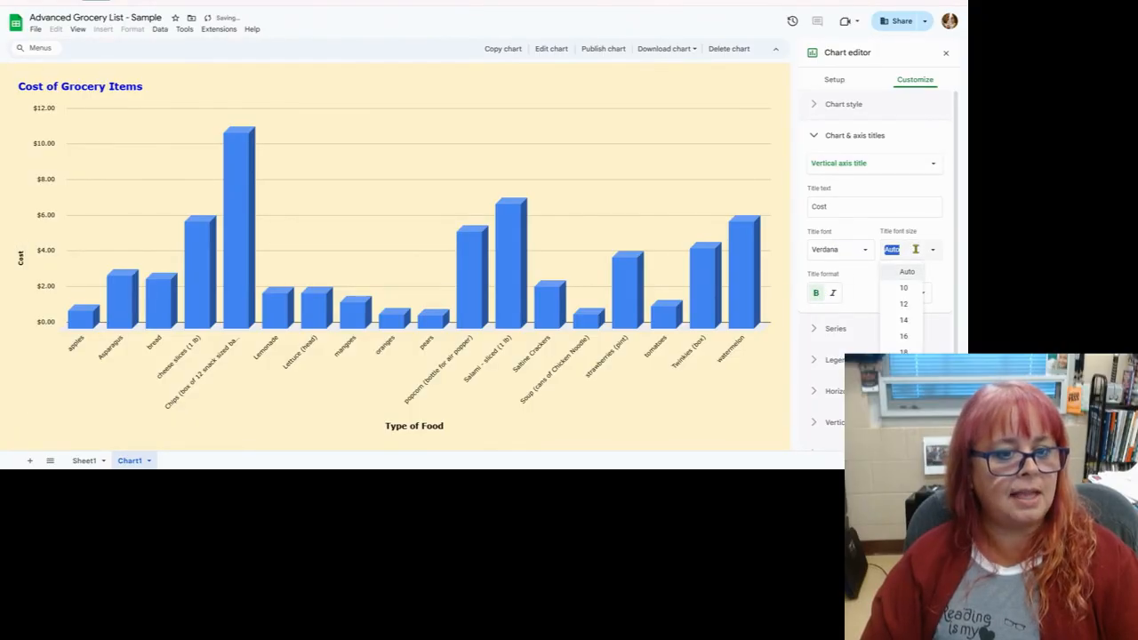
{"action": "left_click", "coordinate": [907, 336]}
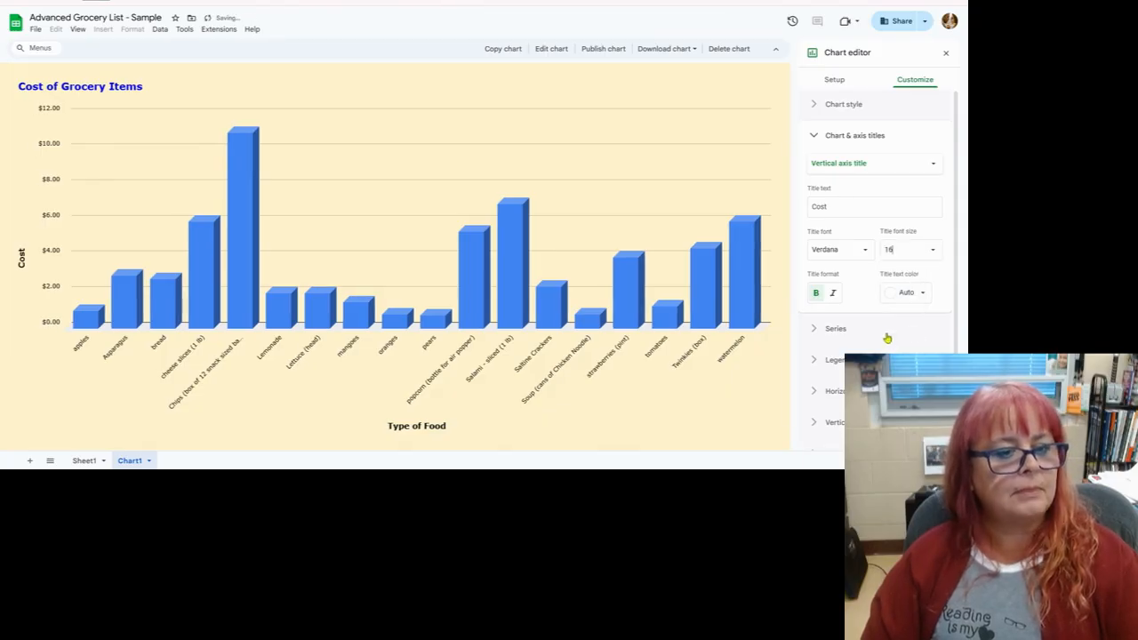
- Set the Cost series fill color to blue after trying red and orange
{"action": "left_click", "coordinate": [819, 329]}
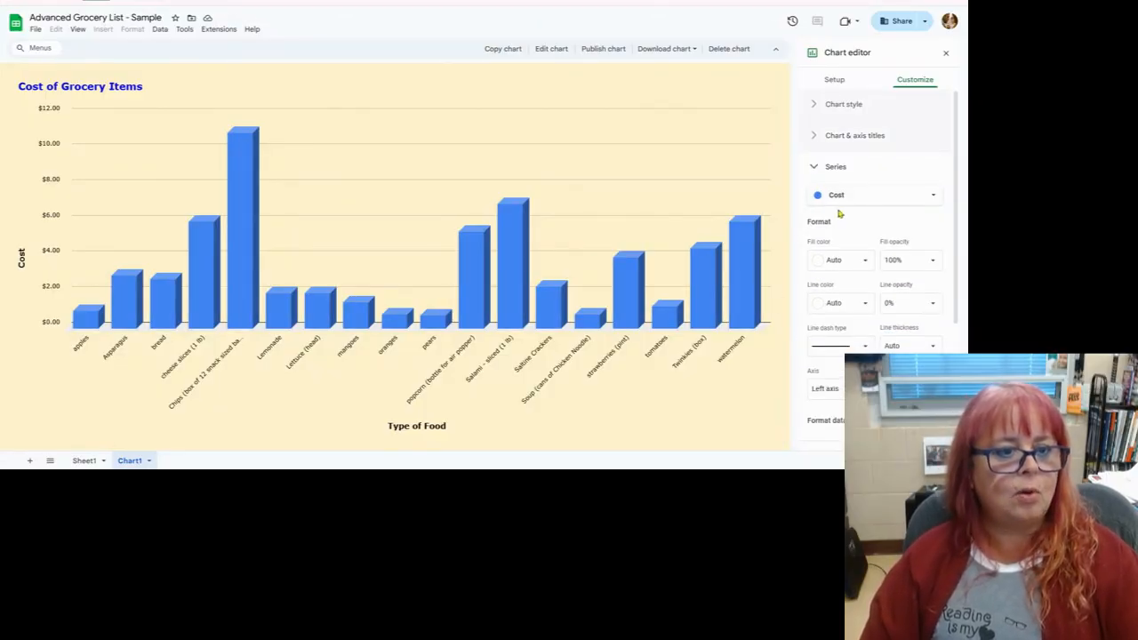
{"action": "scroll", "coordinate": [858, 233], "scroll_direction": "down", "scroll_amount": 1}
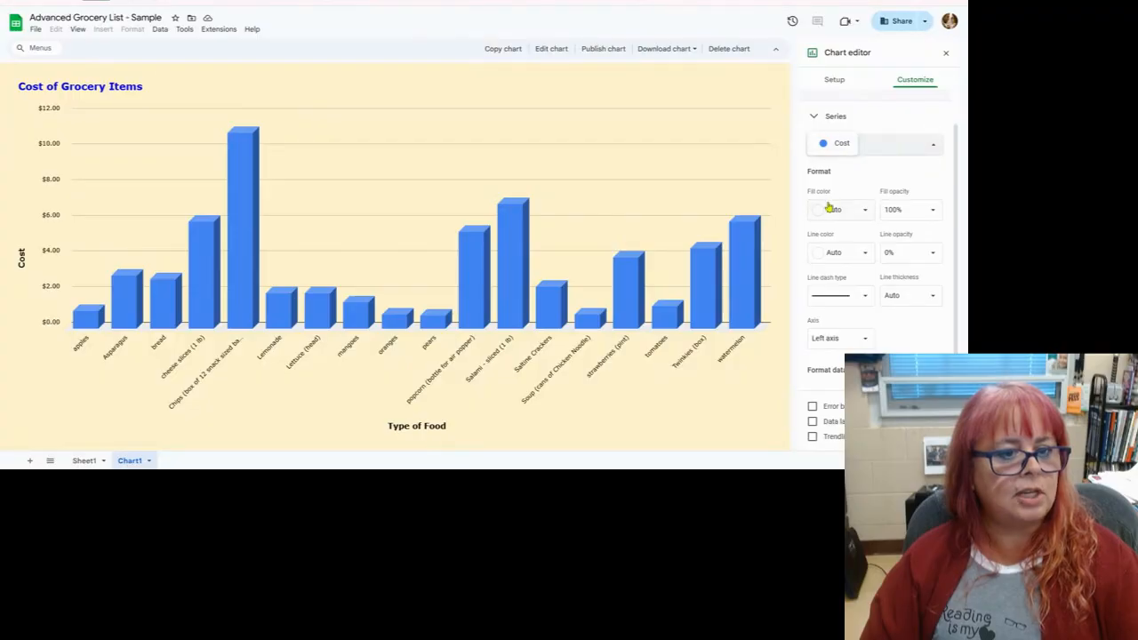
{"action": "left_click", "coordinate": [831, 209]}
{"action": "left_click", "coordinate": [829, 259]}
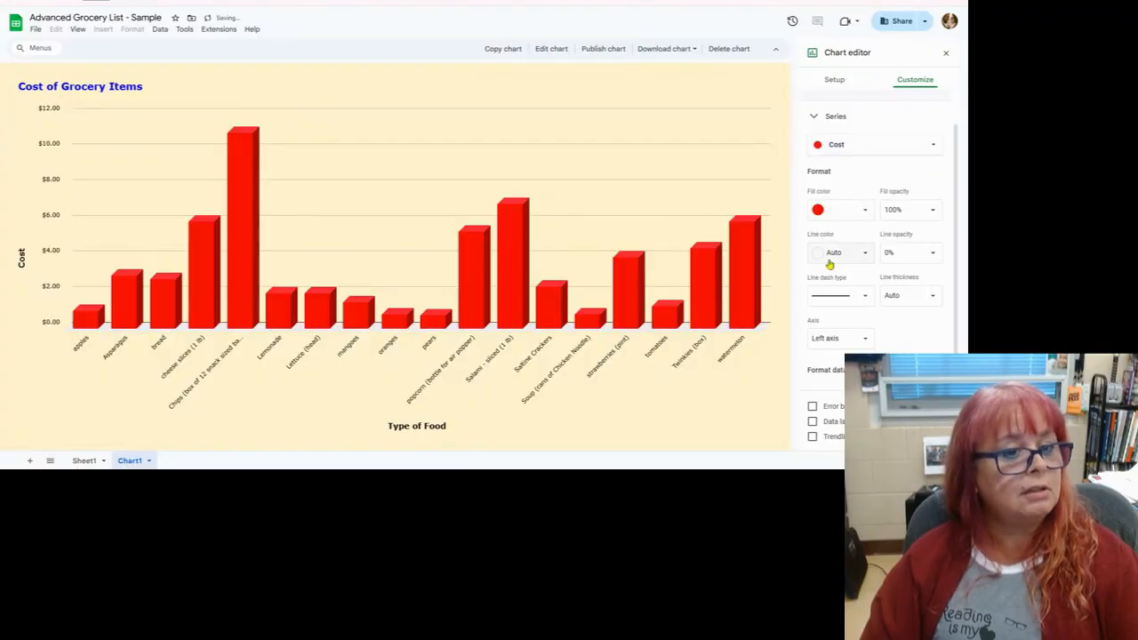
{"action": "left_click", "coordinate": [840, 212]}
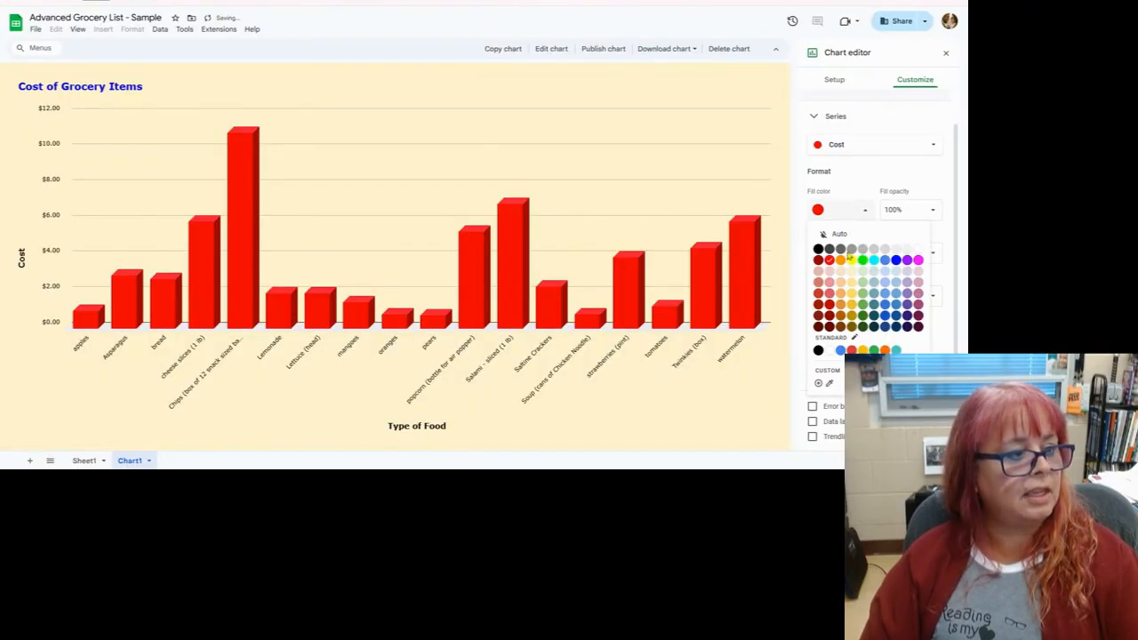
{"action": "left_click", "coordinate": [842, 259]}
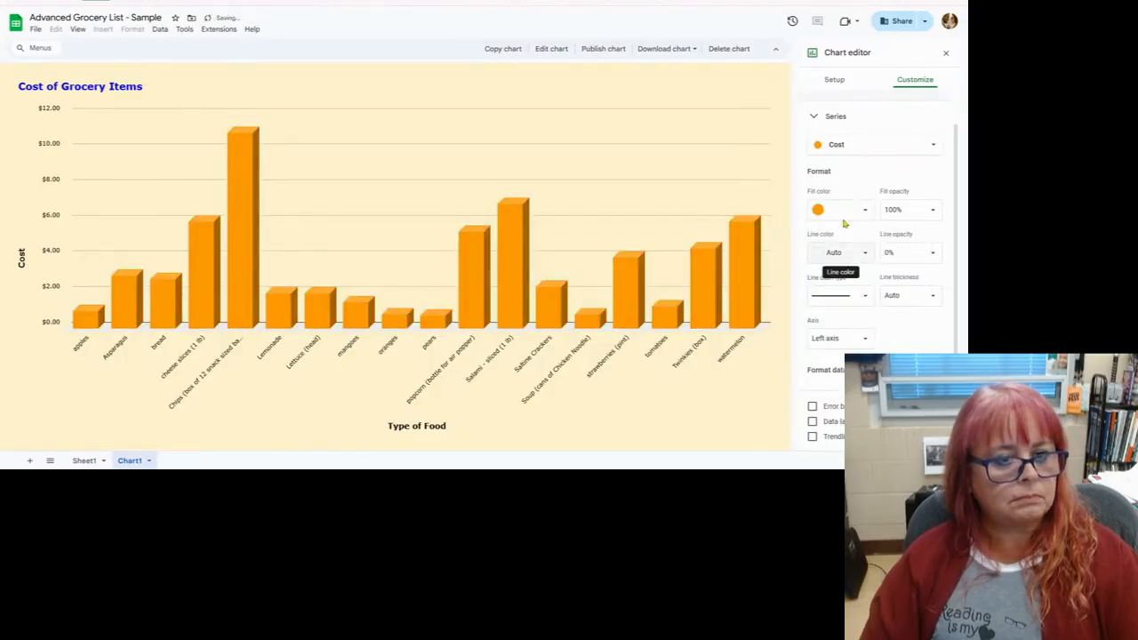
{"action": "left_click", "coordinate": [842, 254]}
{"action": "left_click", "coordinate": [895, 261]}
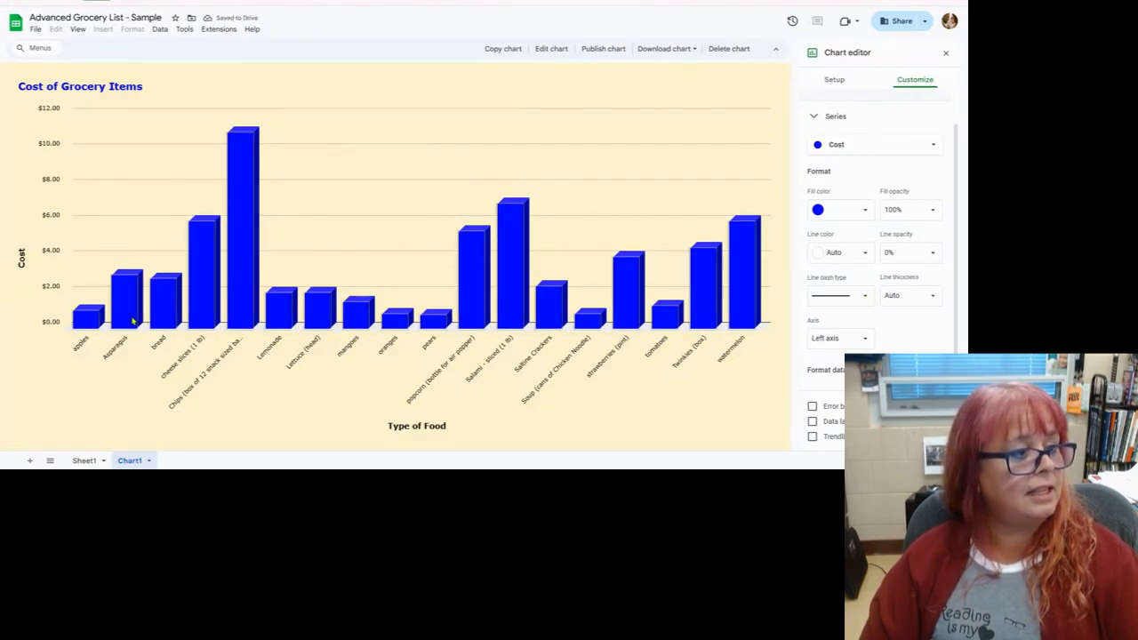
- Color the individual Chips column red and the Salami column orange
{"action": "double_click", "coordinate": [241, 256]}
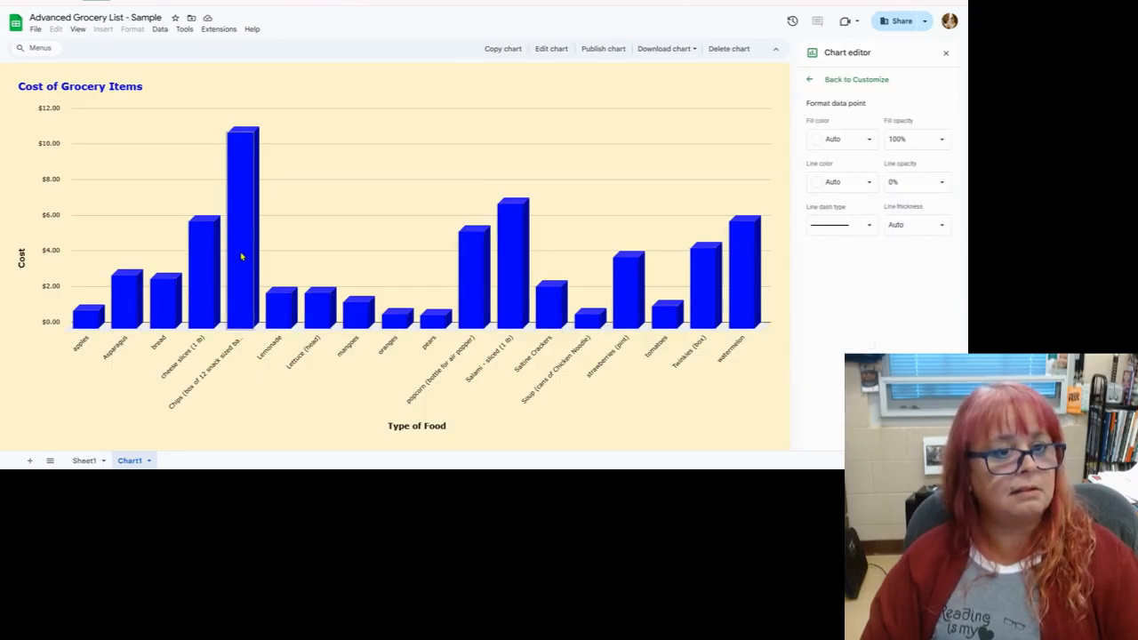
{"action": "left_click", "coordinate": [847, 142]}
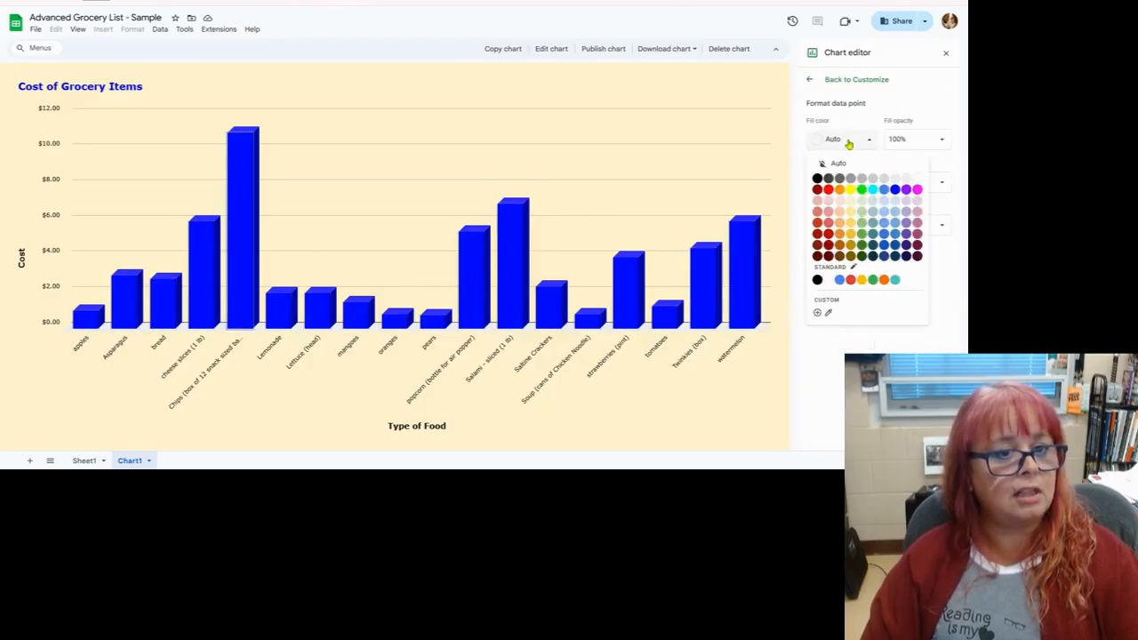
{"action": "left_click", "coordinate": [830, 189]}
{"action": "left_click", "coordinate": [516, 235]}
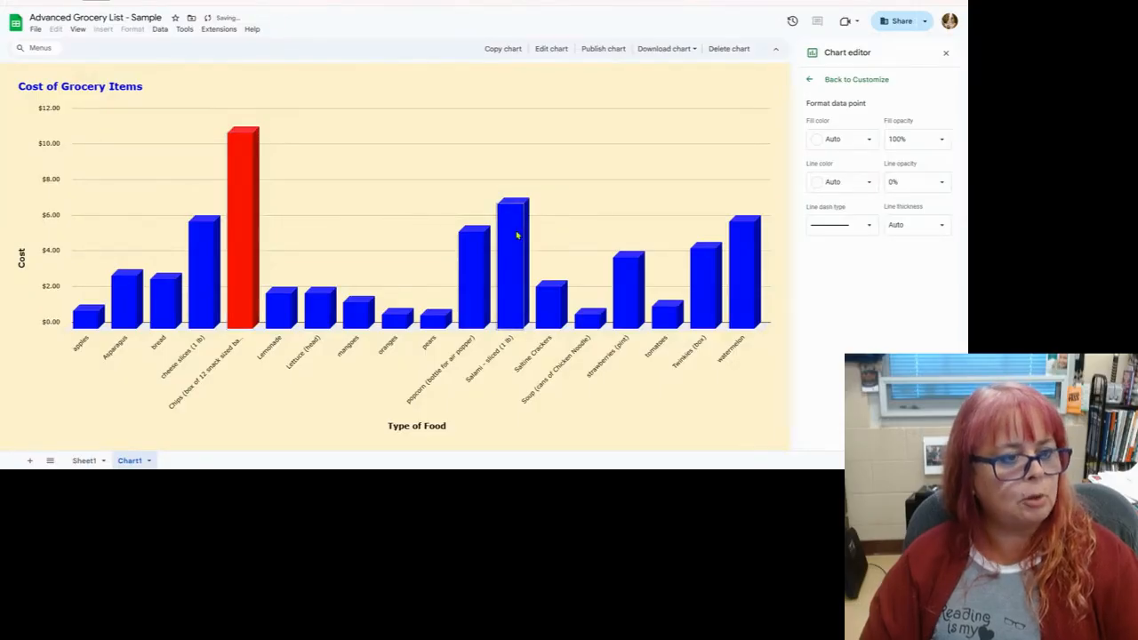
{"action": "left_click", "coordinate": [850, 143]}
{"action": "left_click", "coordinate": [840, 189]}
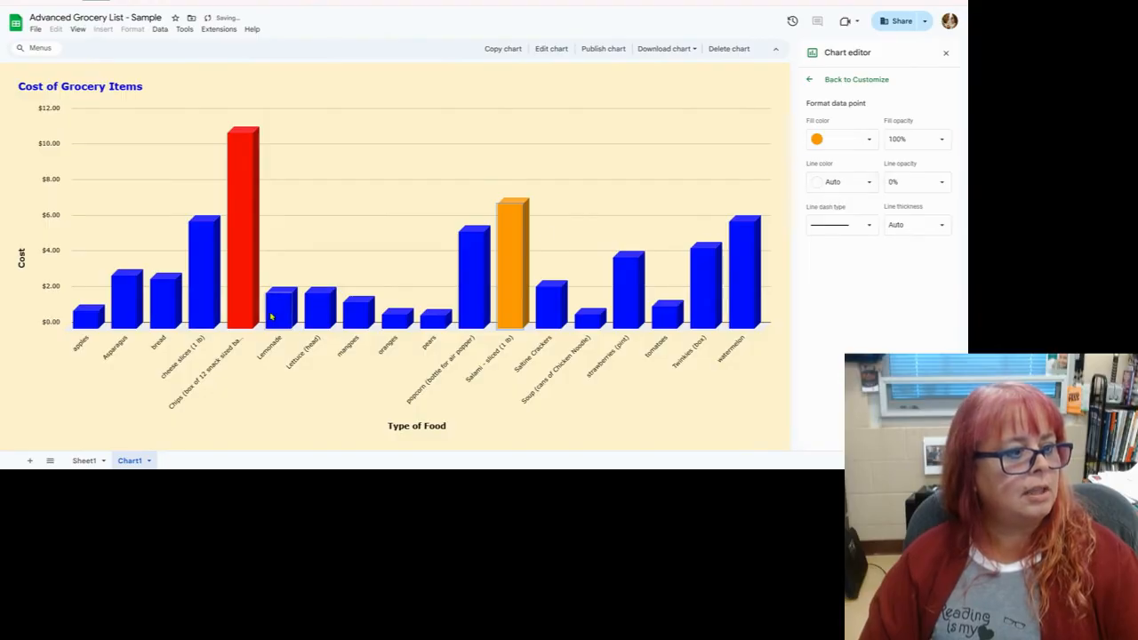
- Color the individual cheese slices column dark red and the strawberries column purple
{"action": "left_click", "coordinate": [200, 294]}
{"action": "left_click", "coordinate": [851, 141]}
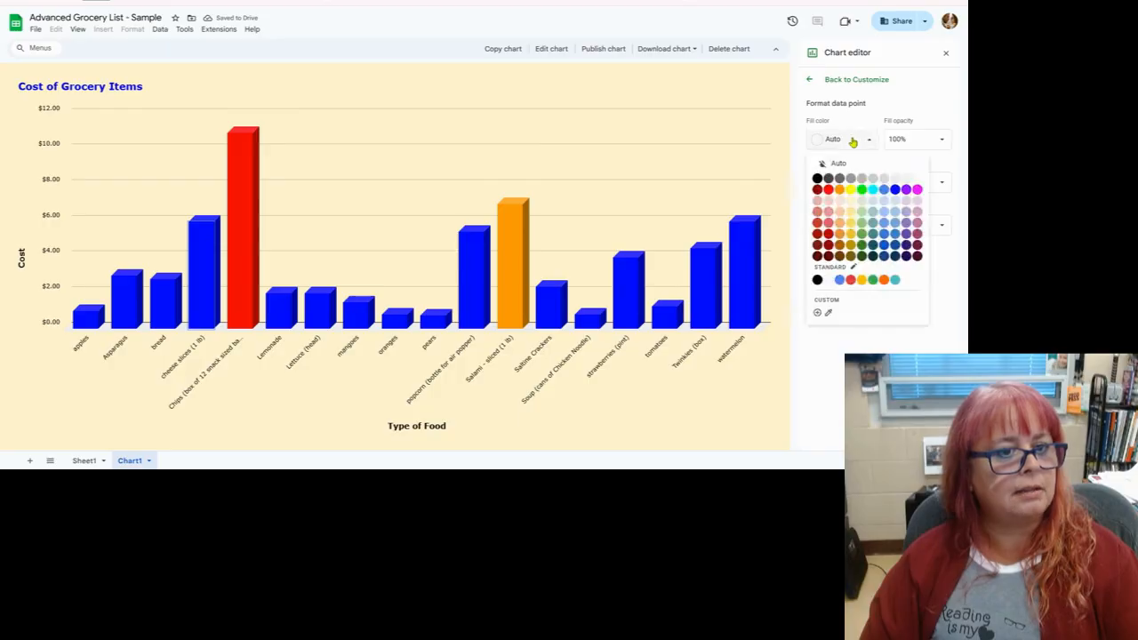
{"action": "left_click", "coordinate": [818, 189]}
{"action": "left_click", "coordinate": [630, 276]}
{"action": "left_click", "coordinate": [849, 142]}
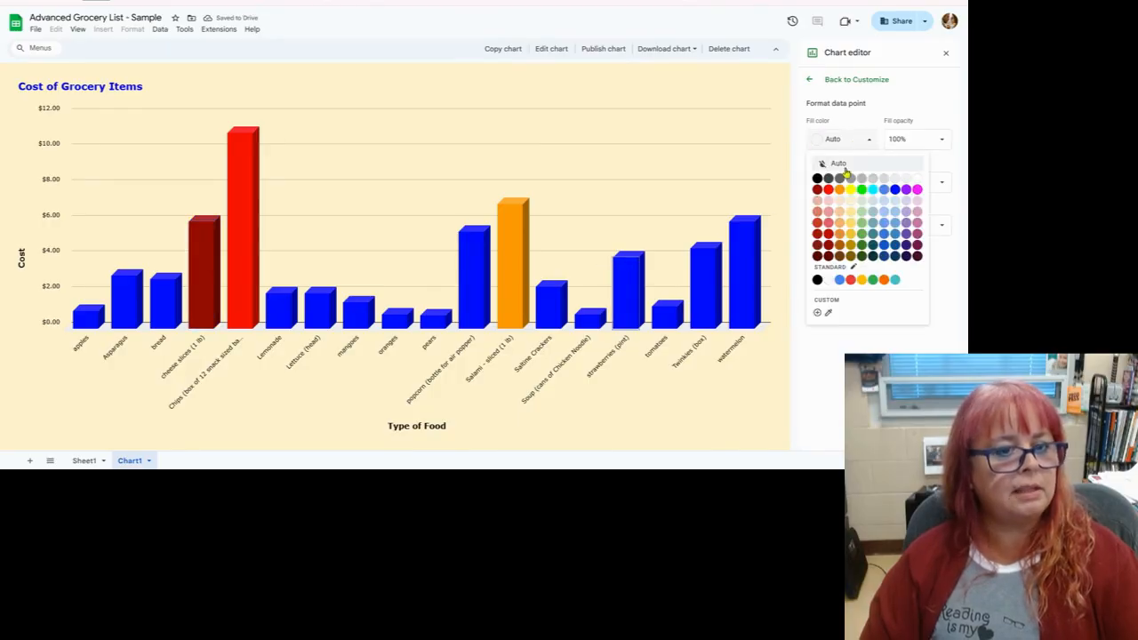
{"action": "left_click", "coordinate": [907, 190]}
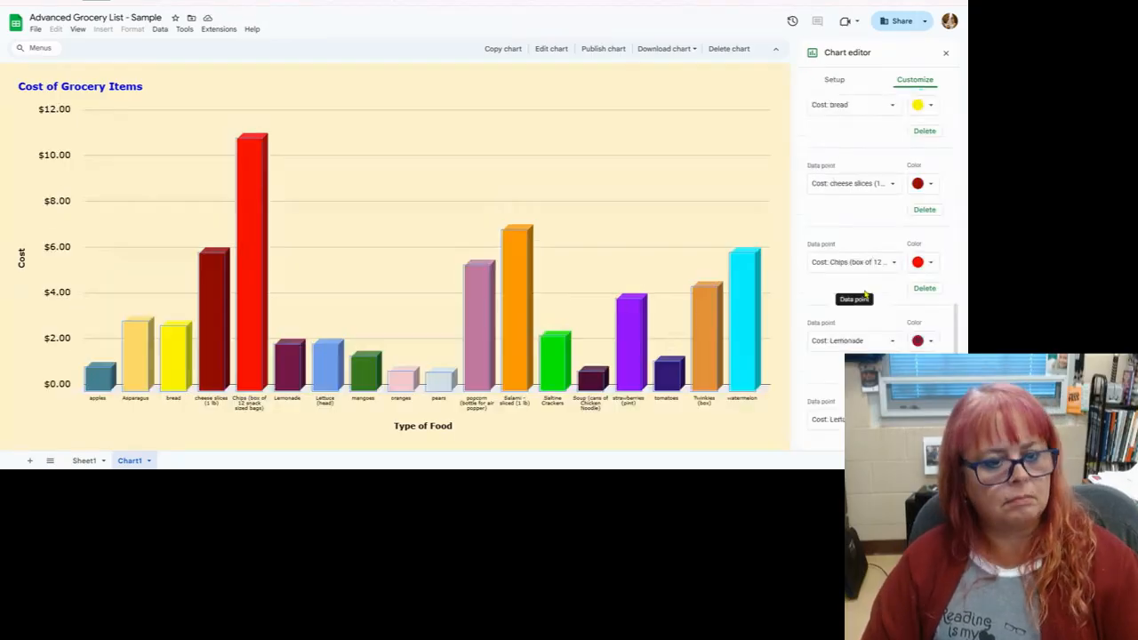
- Turn on data labels for the Cost series of the column chart
{"action": "scroll", "coordinate": [858, 296], "scroll_direction": "down", "scroll_amount": 5}
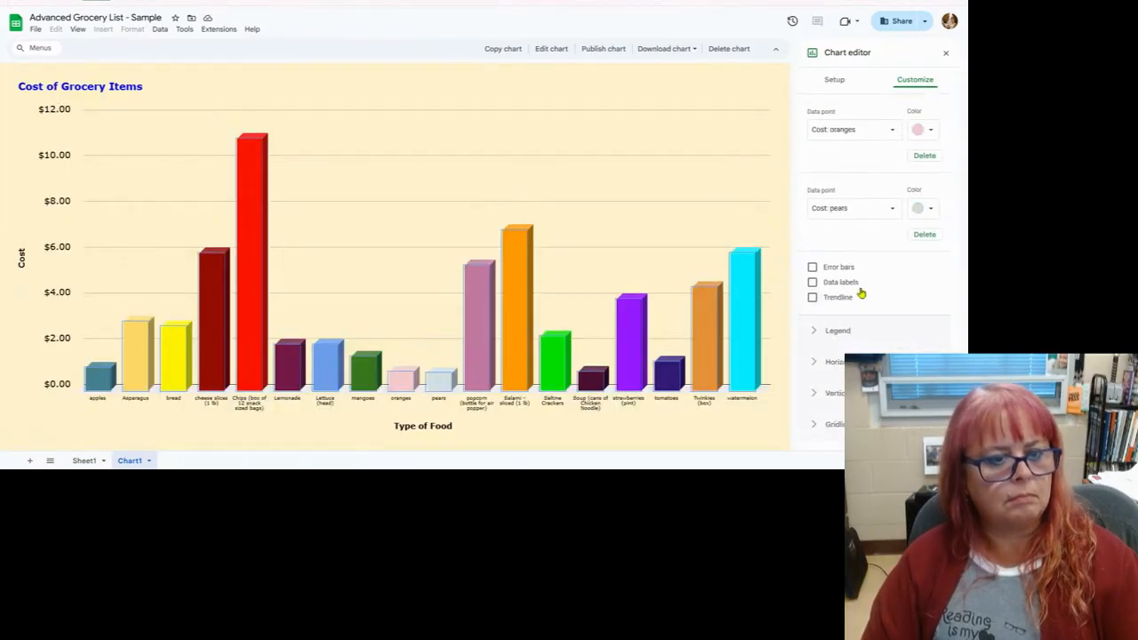
{"action": "scroll", "coordinate": [823, 276], "scroll_direction": "up", "scroll_amount": 4}
{"action": "scroll", "coordinate": [830, 253], "scroll_direction": "up", "scroll_amount": 6}
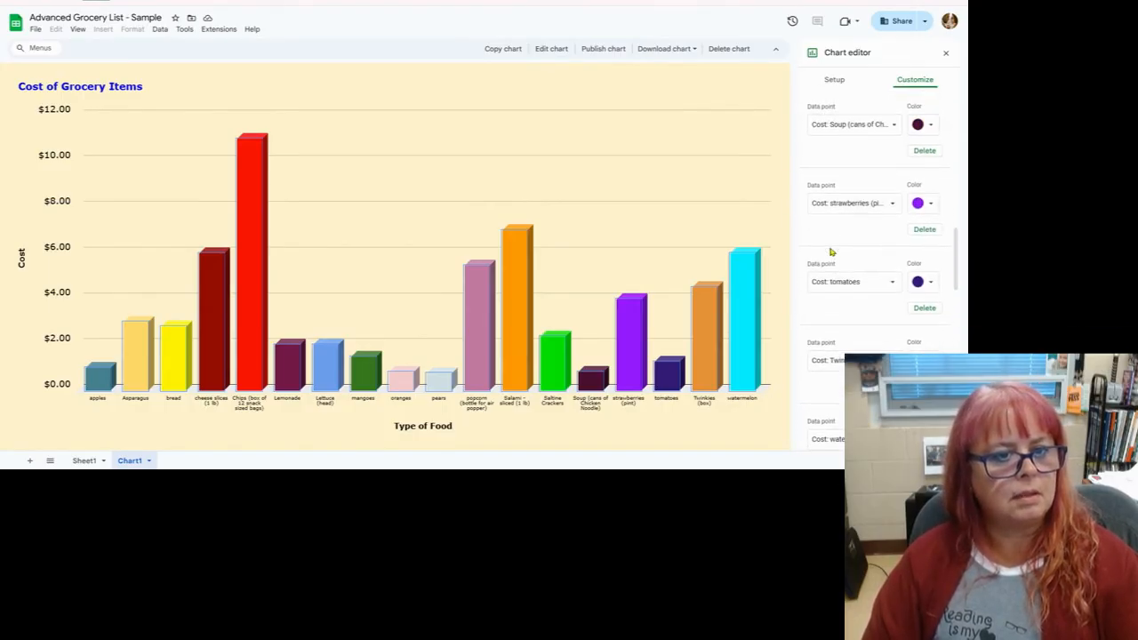
{"action": "scroll", "coordinate": [831, 243], "scroll_direction": "up", "scroll_amount": 3}
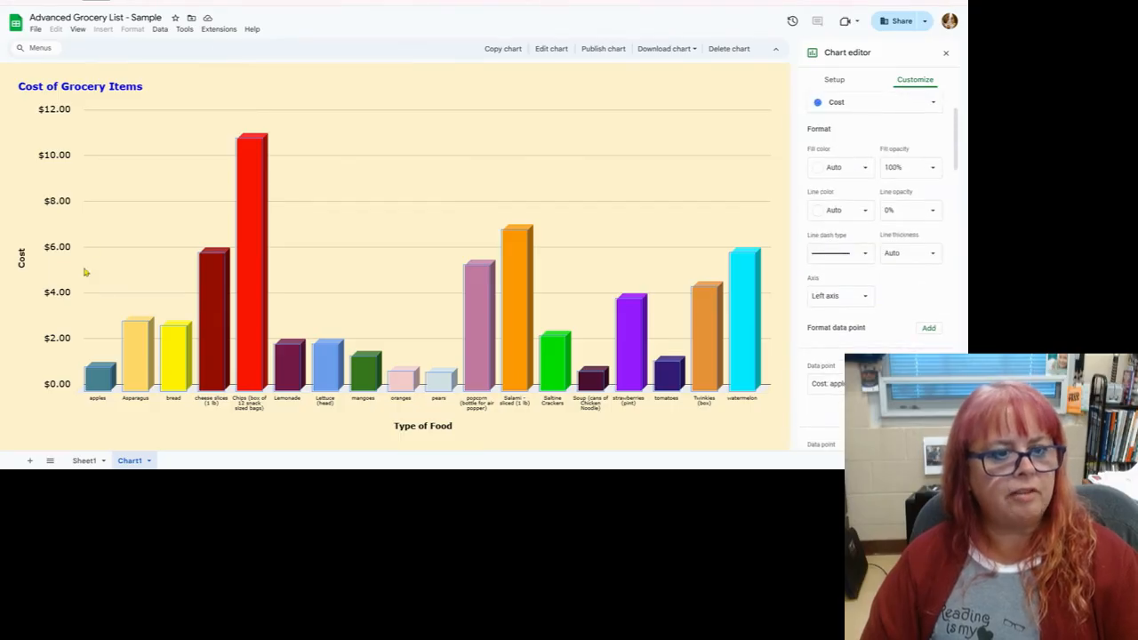
{"action": "scroll", "coordinate": [845, 196], "scroll_direction": "up", "scroll_amount": 3}
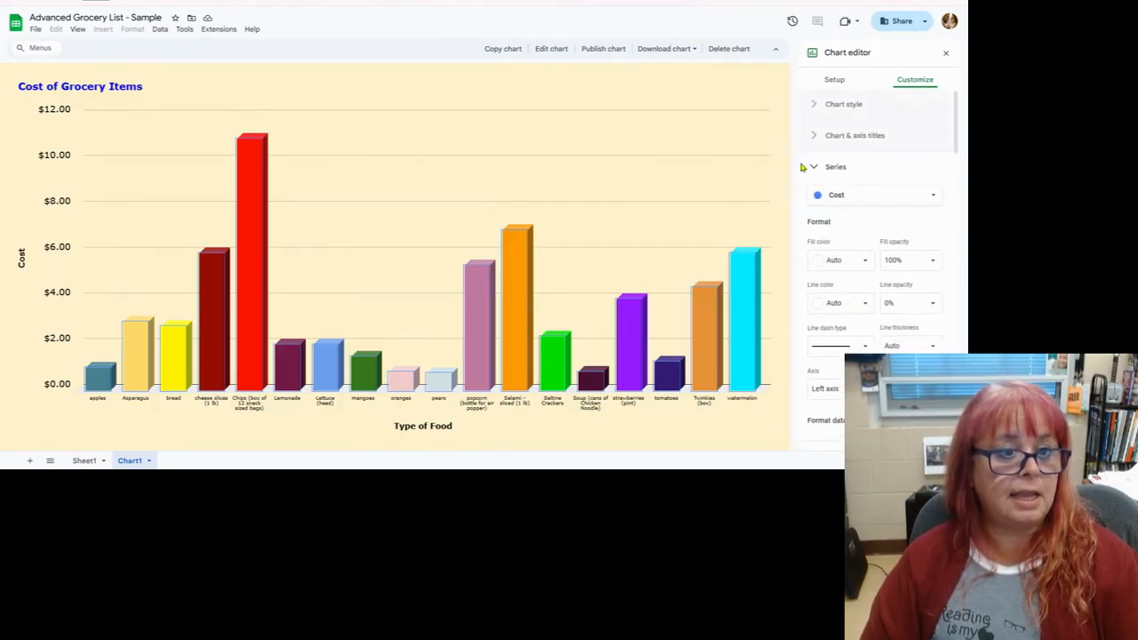
{"action": "left_click", "coordinate": [812, 169]}
{"action": "left_click", "coordinate": [812, 169]}
{"action": "scroll", "coordinate": [855, 338], "scroll_direction": "down", "scroll_amount": 10}
{"action": "scroll", "coordinate": [849, 347], "scroll_direction": "down", "scroll_amount": 10}
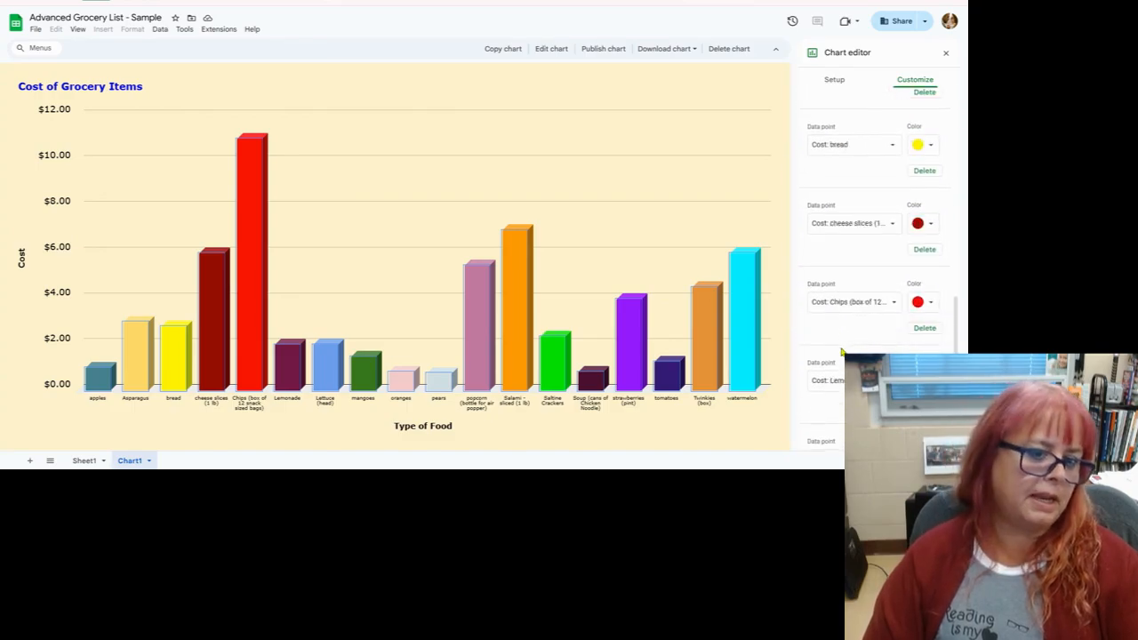
{"action": "scroll", "coordinate": [842, 346], "scroll_direction": "down", "scroll_amount": 5}
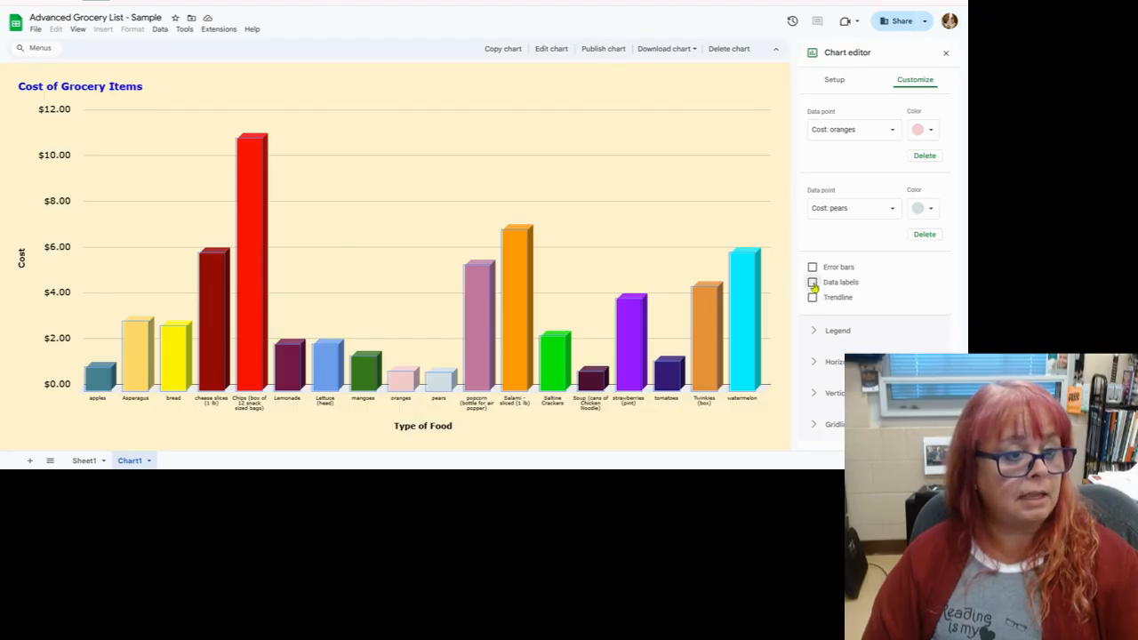
{"action": "left_click", "coordinate": [813, 283]}
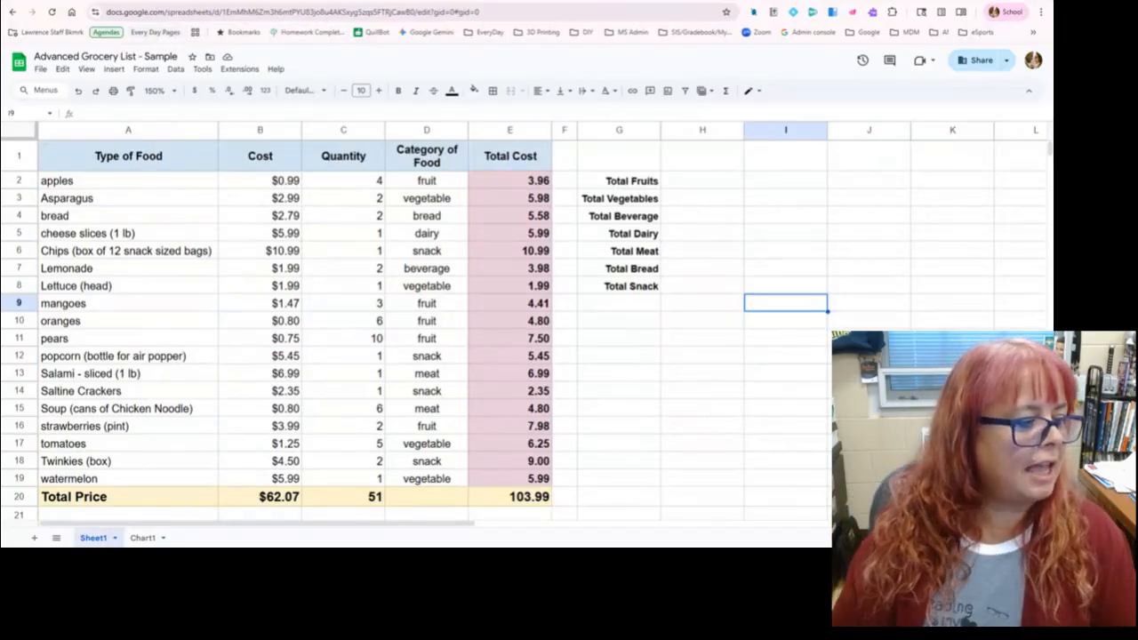
- Review the chart on the Chart1 sheet and the empty cells beside the category total labels on Sheet1
{"action": "left_click", "coordinate": [142, 538]}
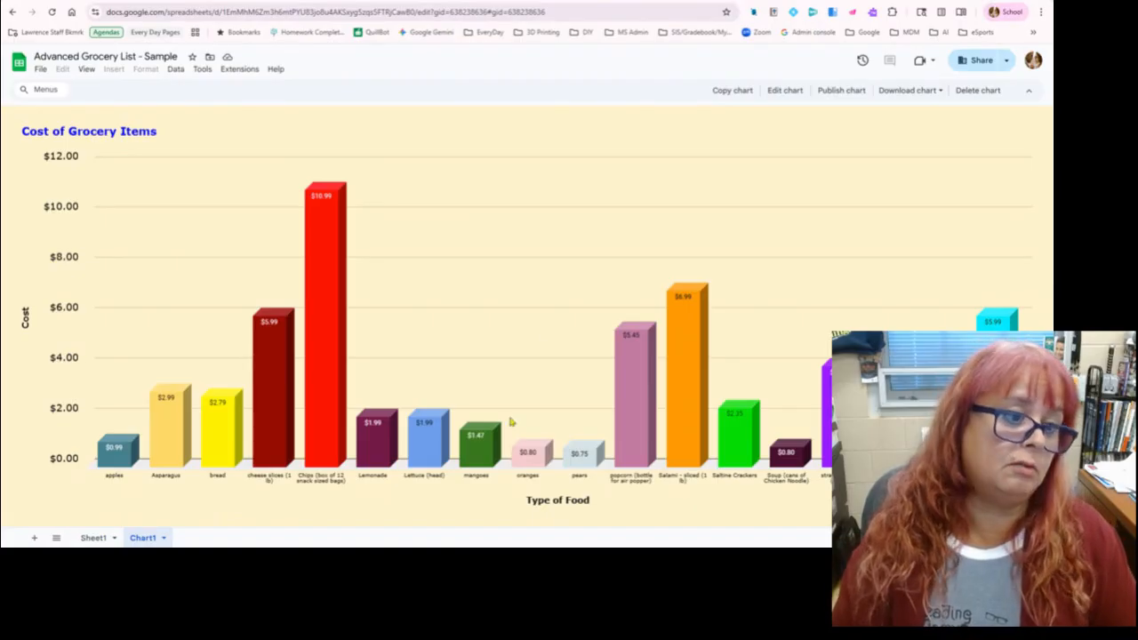
{"action": "left_click", "coordinate": [93, 538]}
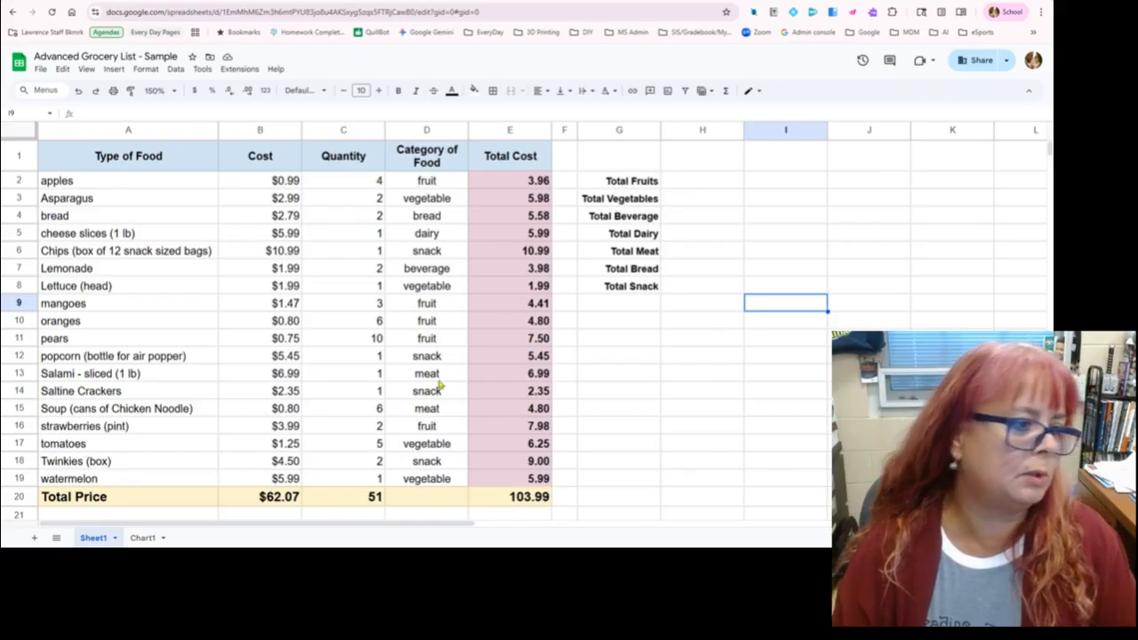
{"action": "left_click", "coordinate": [643, 198]}
{"action": "left_click", "coordinate": [687, 183]}
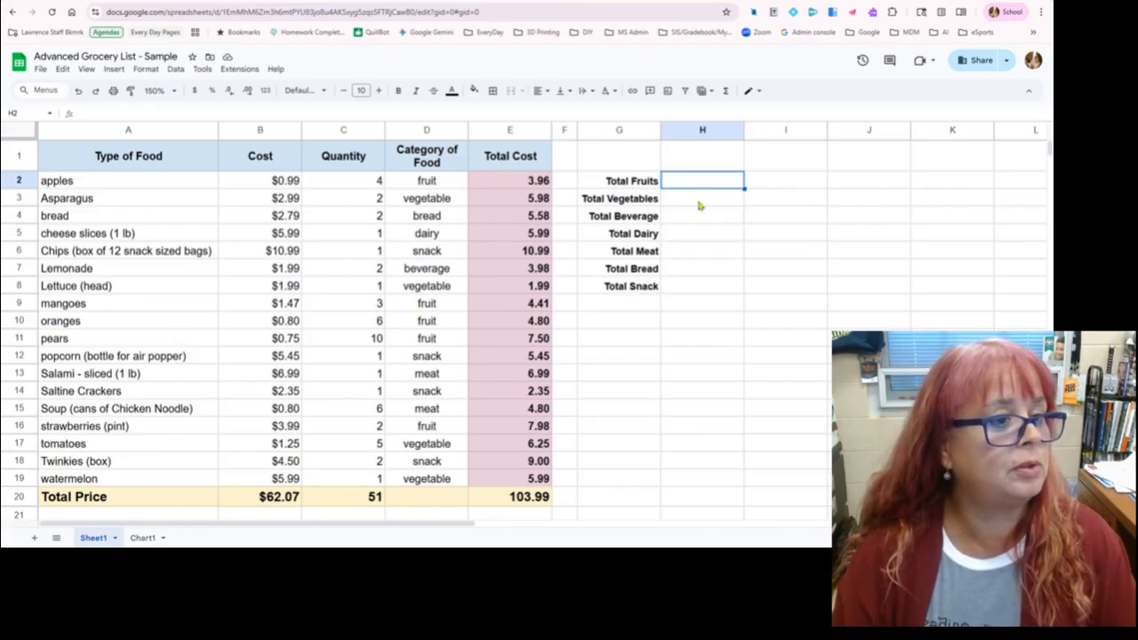
{"action": "left_click", "coordinate": [699, 287]}
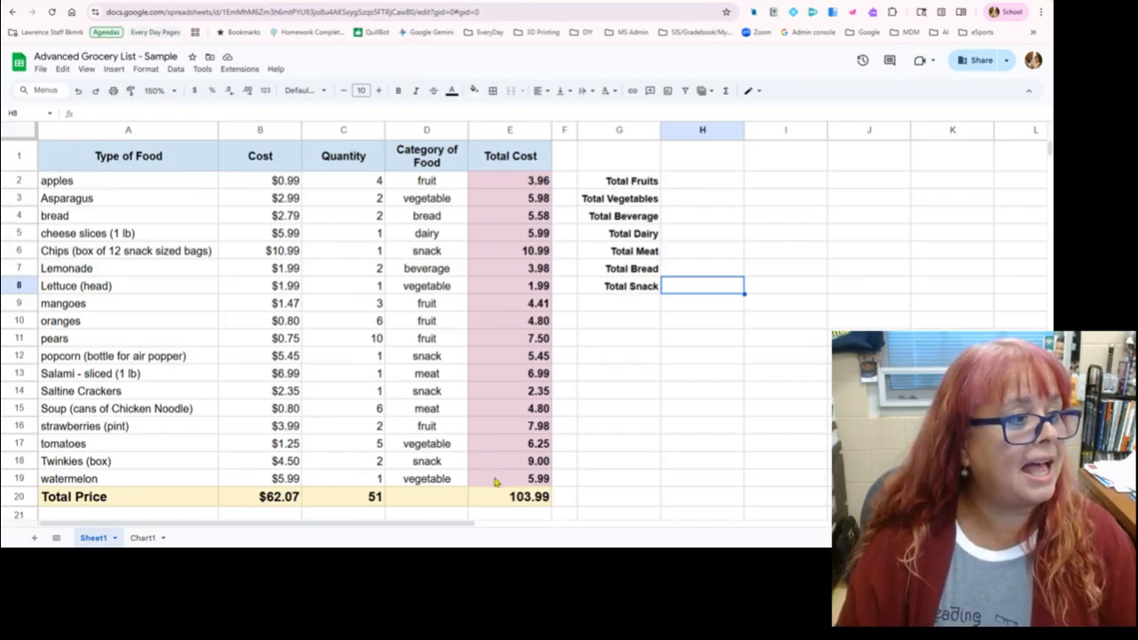
- Sort the grocery rows A2:E19 by the food category in column D, A to Z, leaving out the header and total rows
{"action": "left_click_drag", "start_coordinate": [496, 481], "coordinate": [118, 173]}
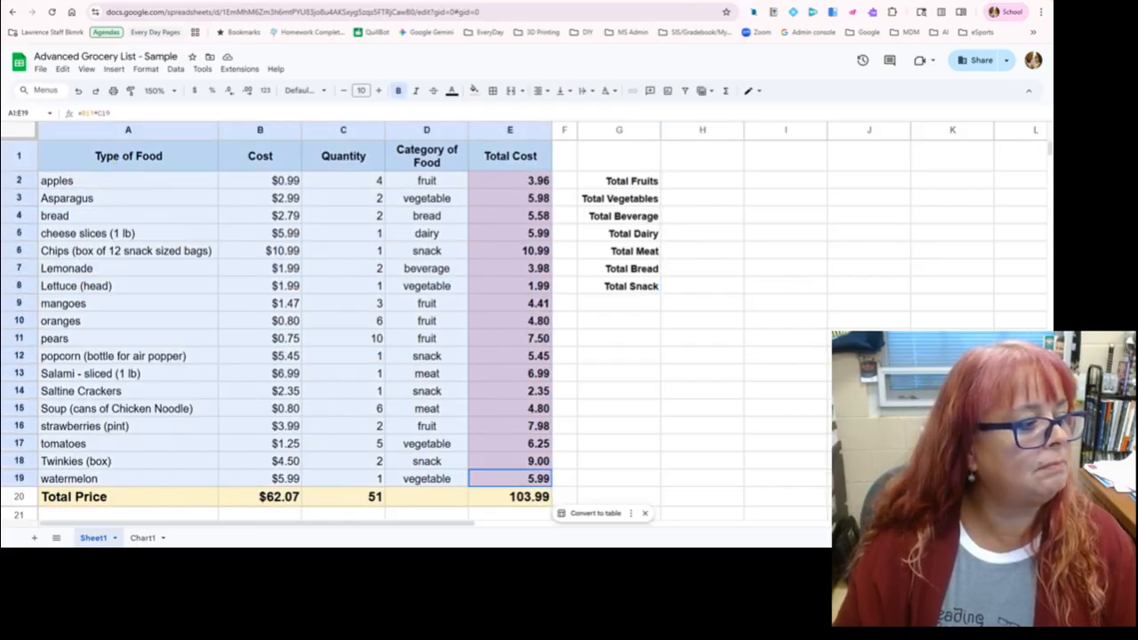
{"action": "left_click_drag", "start_coordinate": [119, 173], "coordinate": [105, 182]}
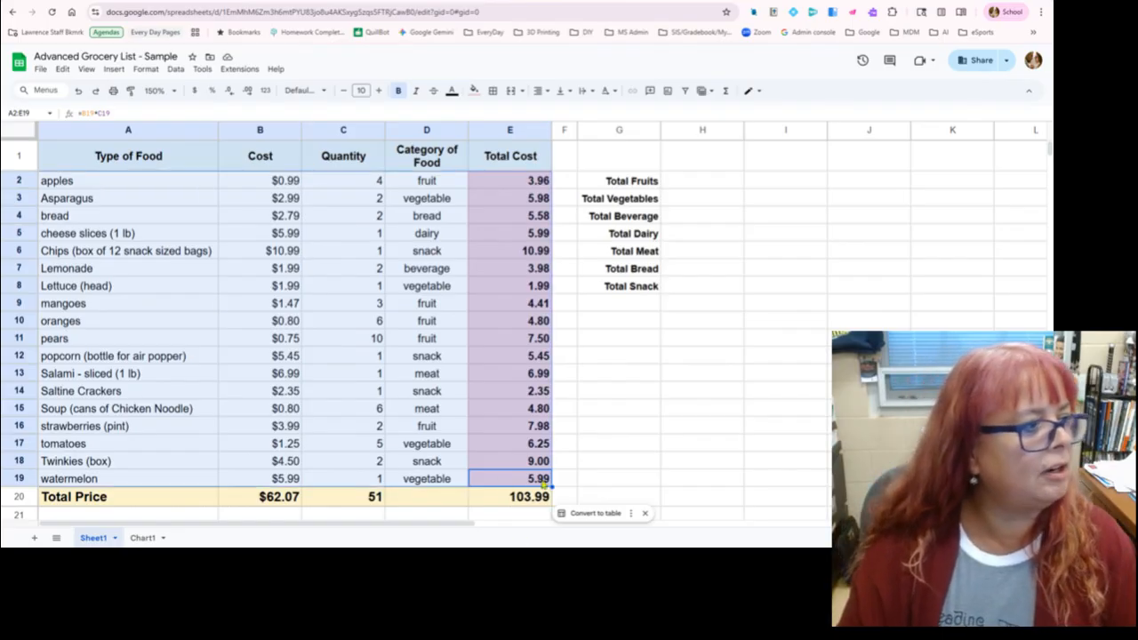
{"action": "left_click", "coordinate": [177, 71]}
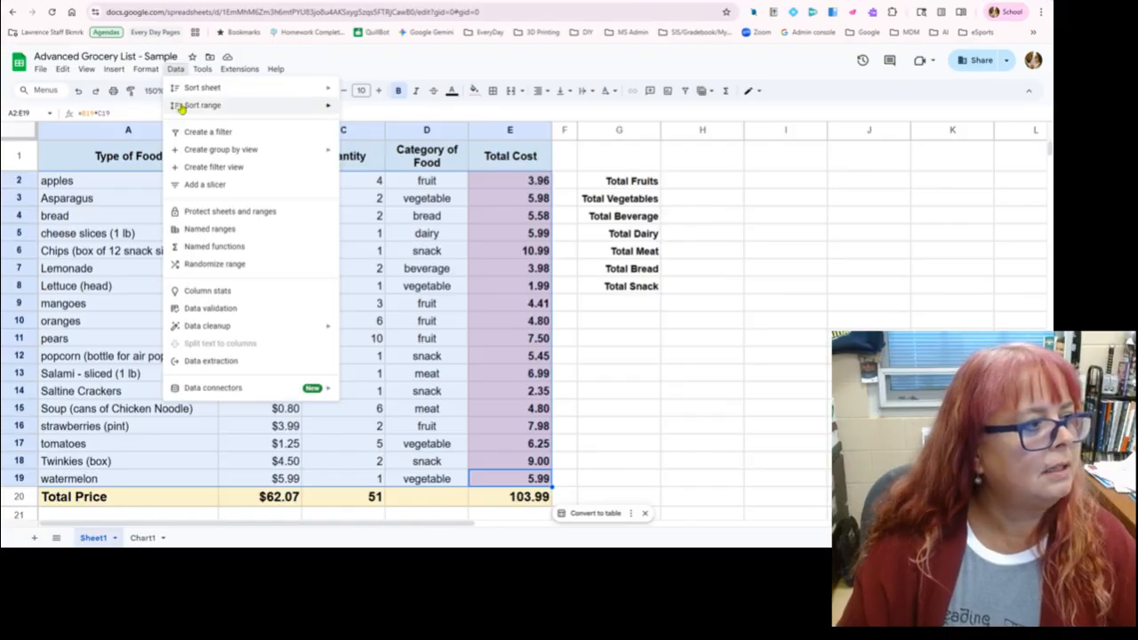
{"action": "mouse_move", "coordinate": [176, 108]}
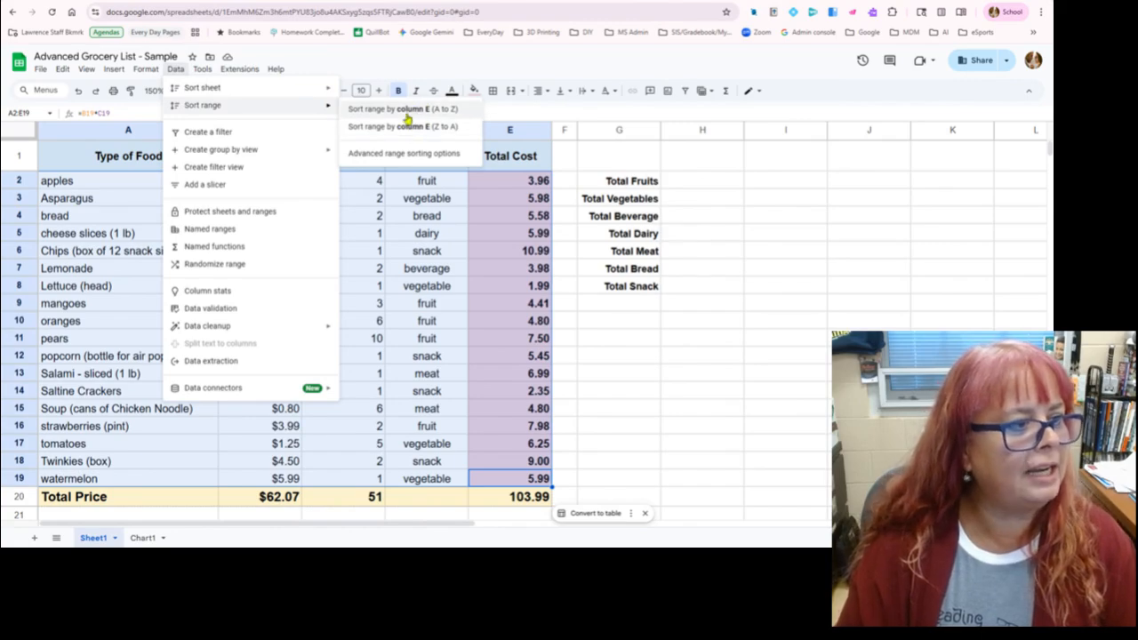
{"action": "left_click", "coordinate": [393, 155]}
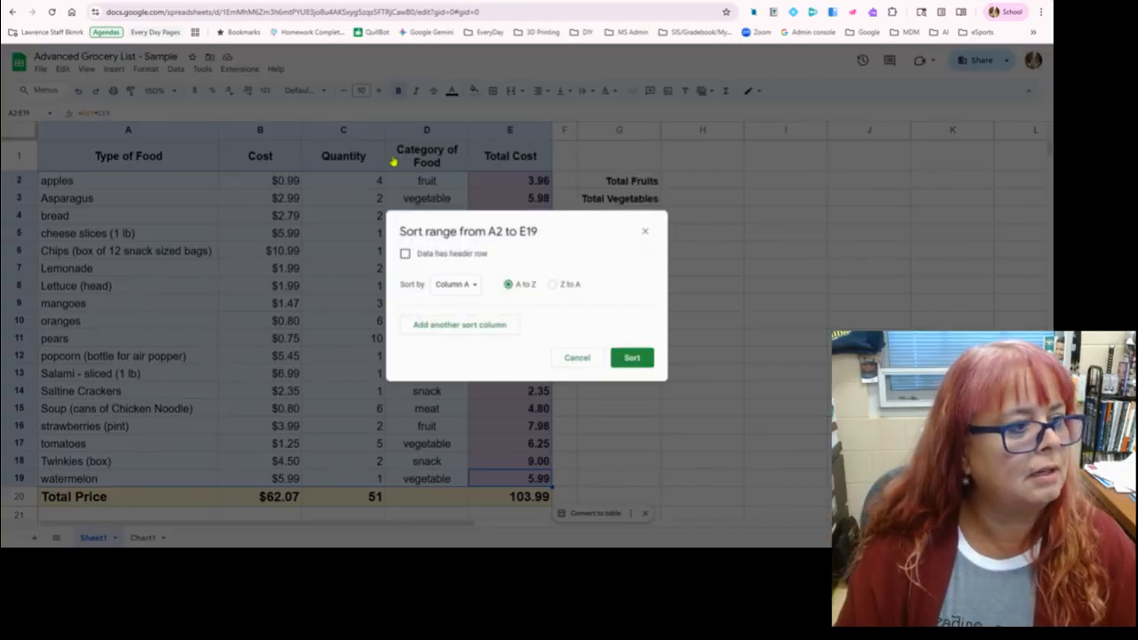
{"action": "left_click_drag", "start_coordinate": [444, 224], "coordinate": [696, 214]}
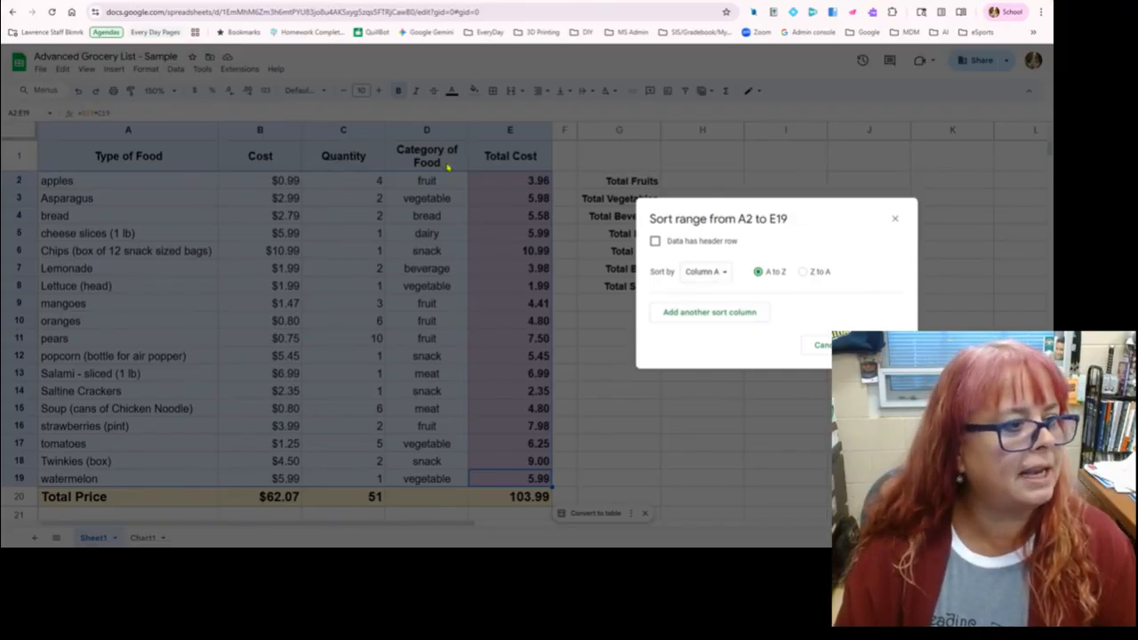
{"action": "left_click", "coordinate": [723, 274]}
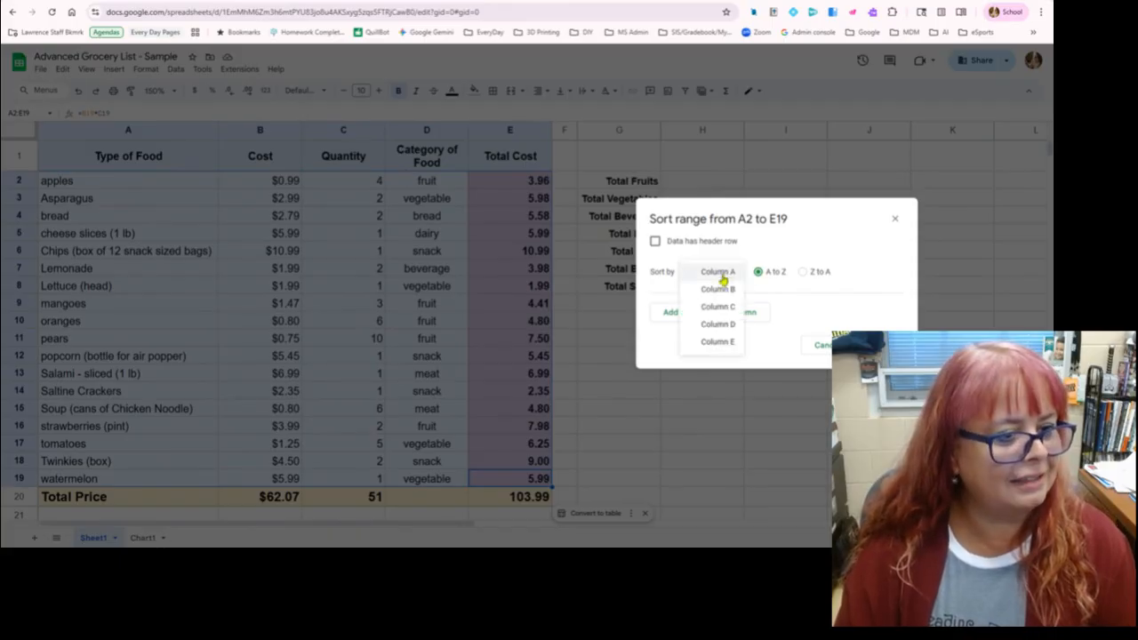
{"action": "left_click", "coordinate": [725, 326]}
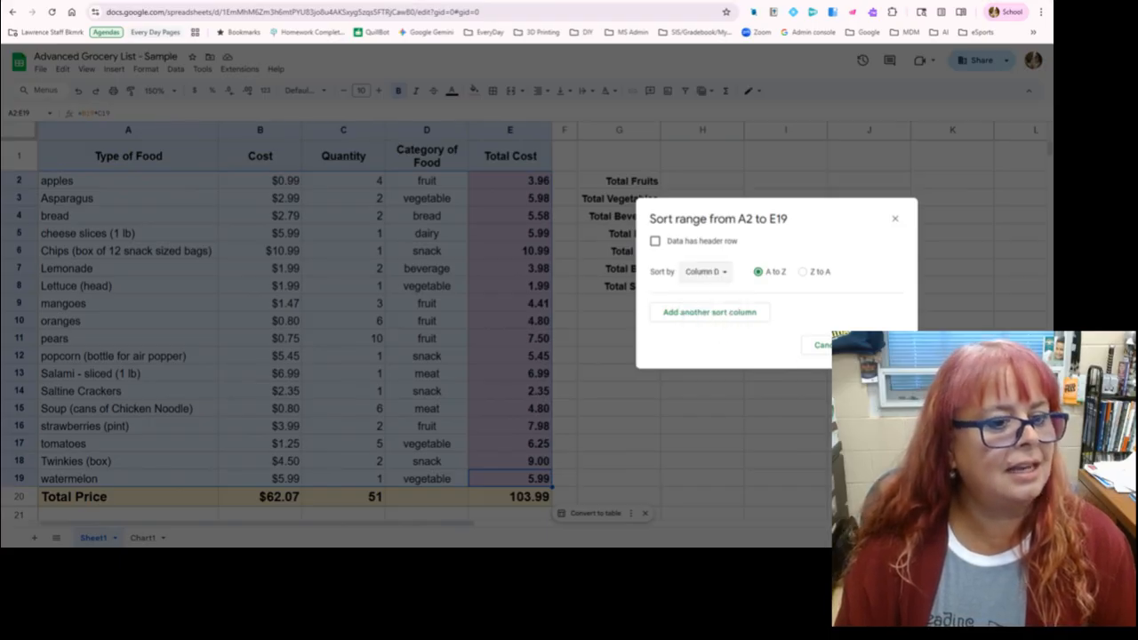
{"action": "left_click", "coordinate": [876, 345]}
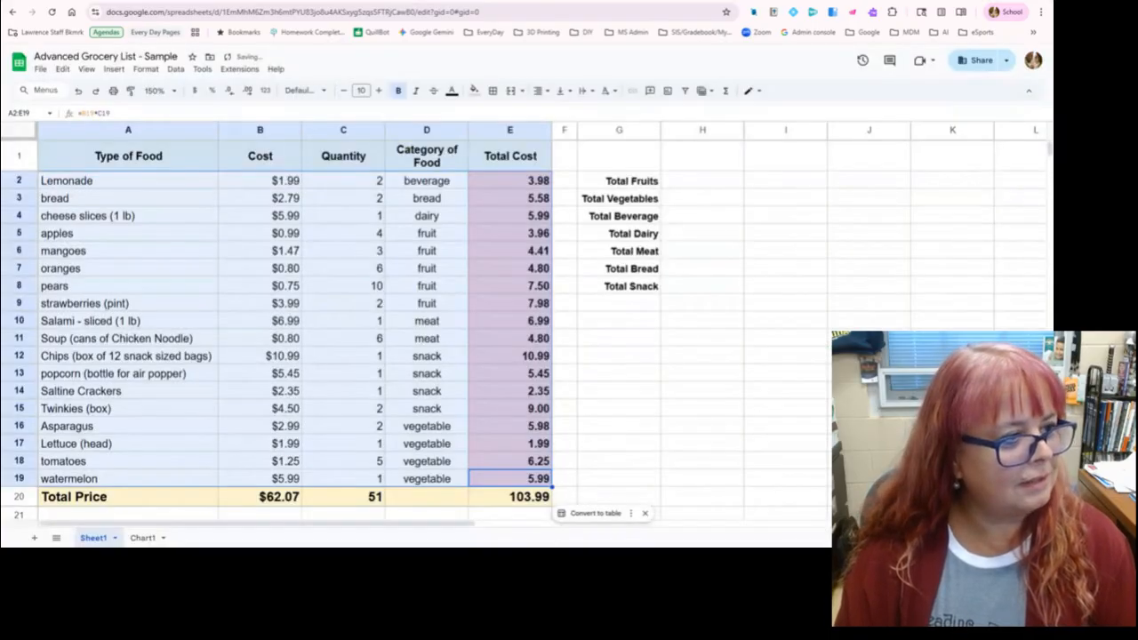
{"action": "left_click", "coordinate": [445, 343]}
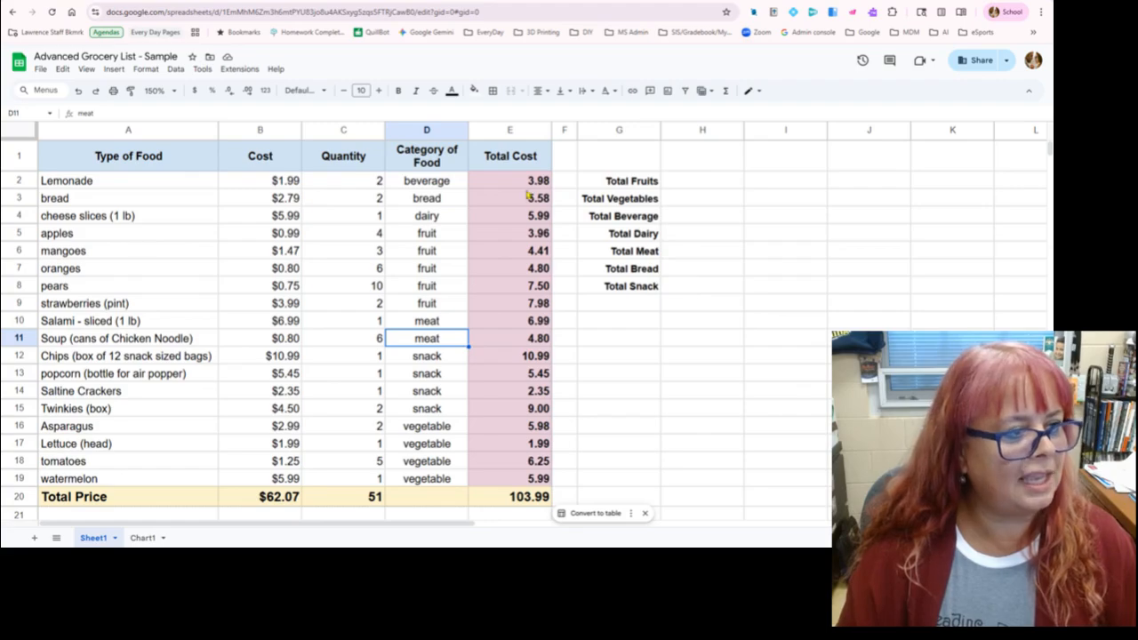
{"action": "left_click", "coordinate": [696, 287]}
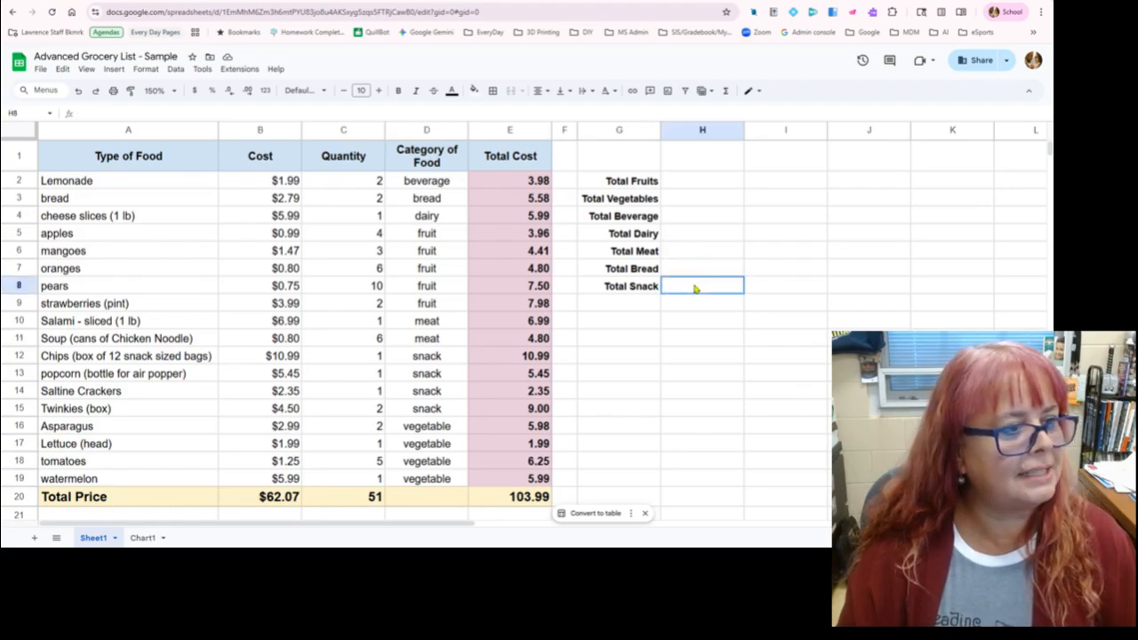
- Enter 3.98 as the beverage total in cell H4, beside the Total Beverage label
{"action": "left_click", "coordinate": [693, 272]}
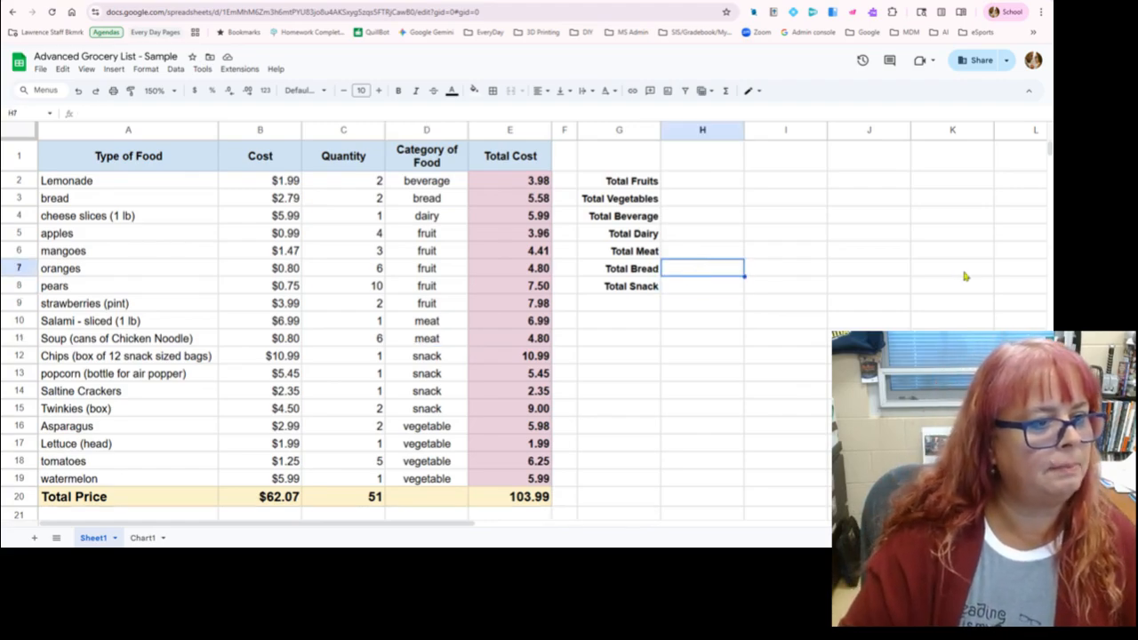
{"action": "key", "text": "Up"}
{"action": "key", "text": "Up"}
{"action": "key", "text": "Up"}
{"action": "type", "text": "3"}
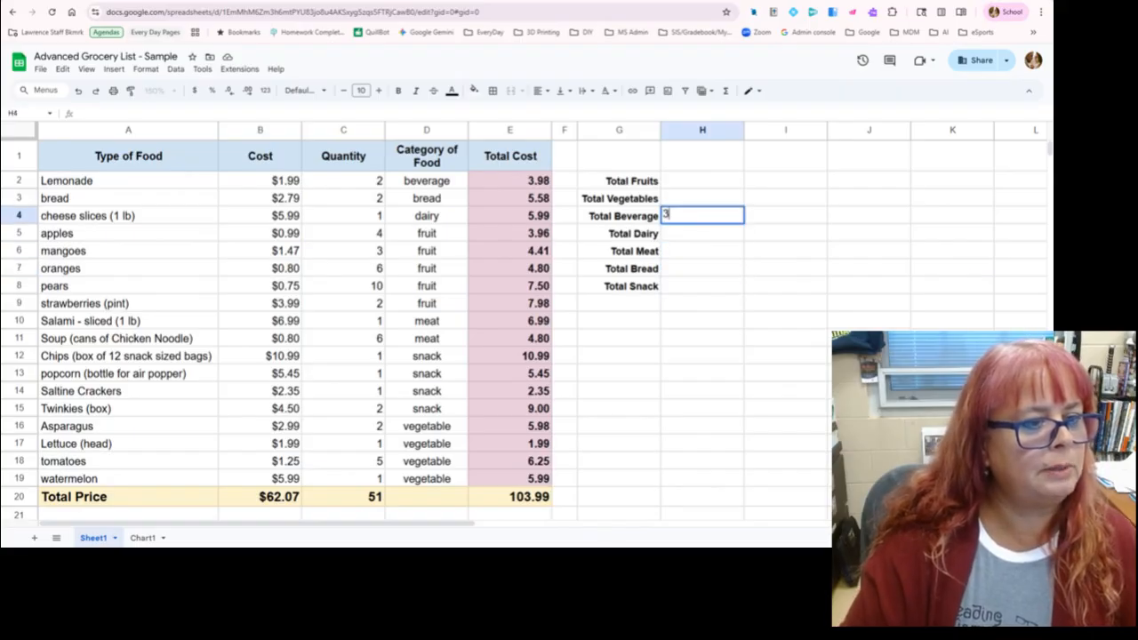
{"action": "type", "text": ".98"}
{"action": "key", "text": "Return"}
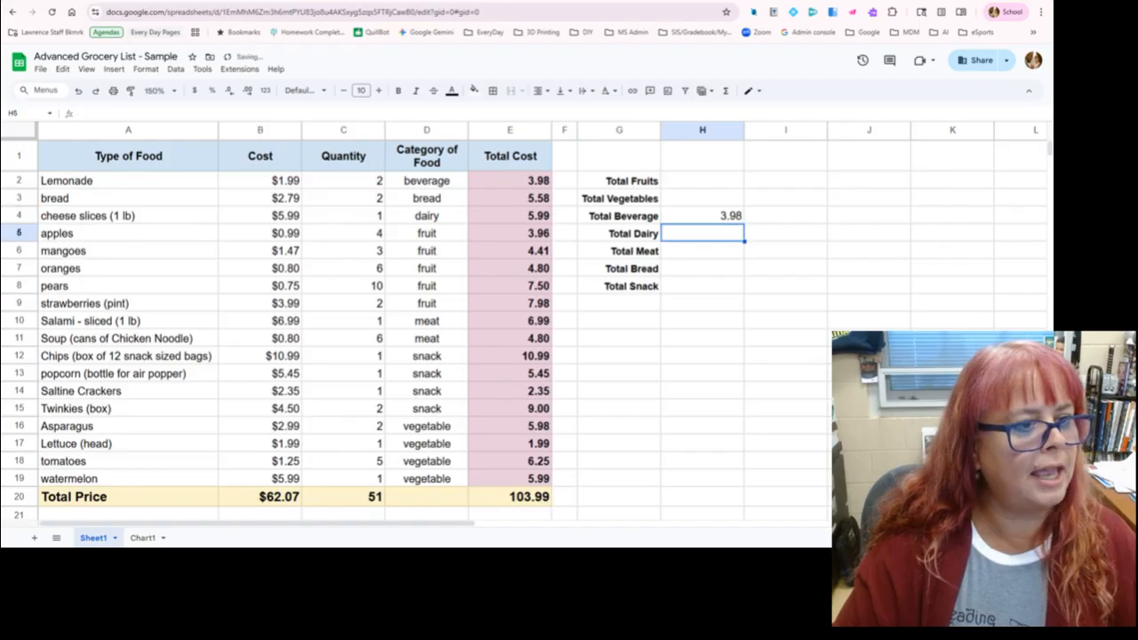
- Enter 5.58 beside Total Bread in H7 and 5.99 beside Total Dairy in H5
{"action": "key", "text": "Down"}
{"action": "key", "text": "Down"}
{"action": "type", "text": "5.58"}
{"action": "key", "text": "Up"}
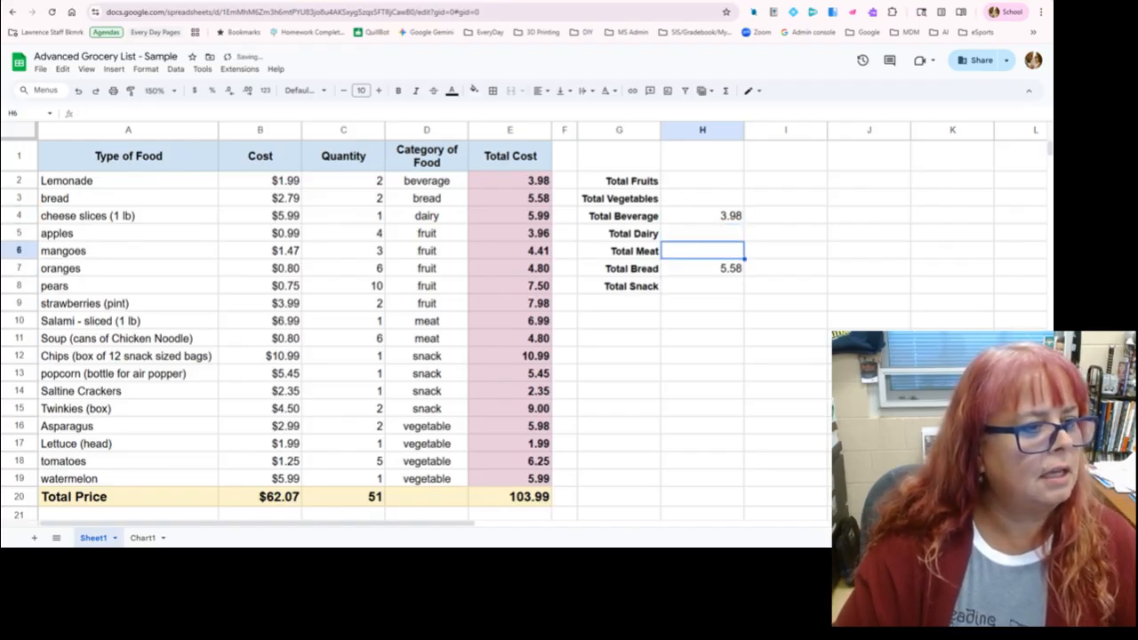
{"action": "key", "text": "Up"}
{"action": "type", "text": "5.99"}
{"action": "key", "text": "Return"}
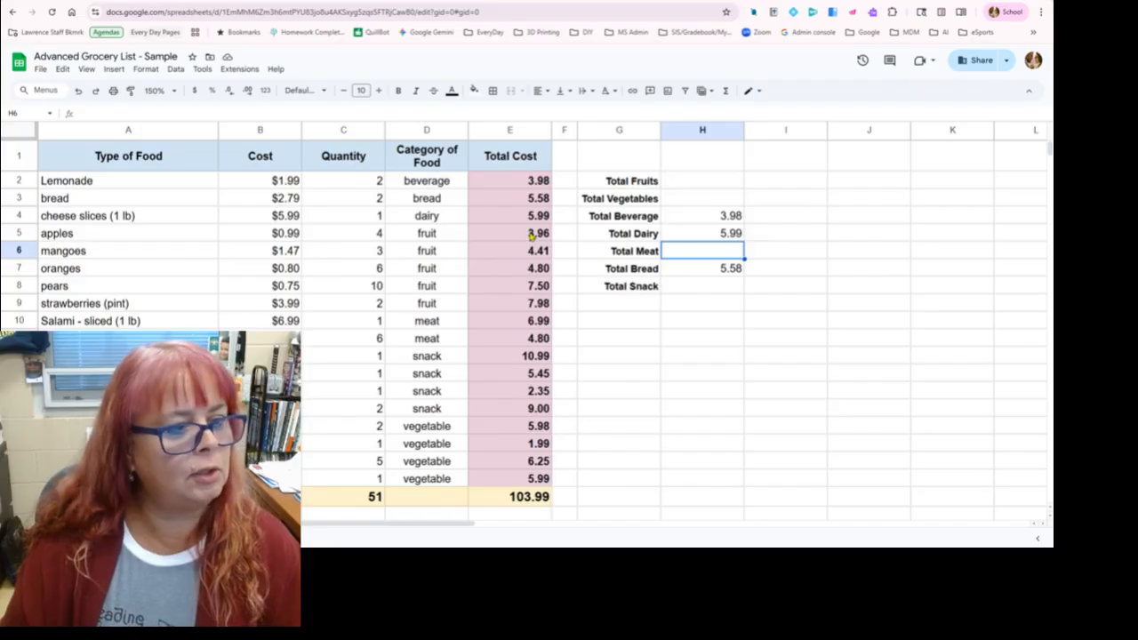
- Sum the fruit costs in E5:E9 by selecting them, and enter 28.65 beside Total Fruits in H2
{"action": "left_click", "coordinate": [531, 233]}
{"action": "left_click_drag", "start_coordinate": [531, 233], "coordinate": [531, 304]}
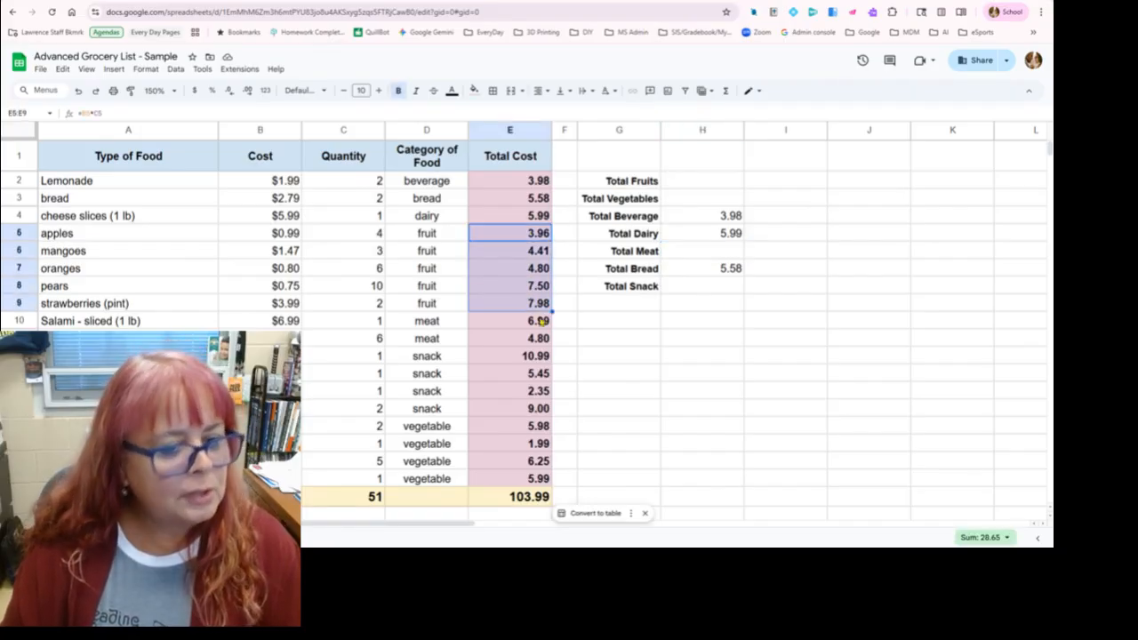
{"action": "left_click", "coordinate": [702, 186]}
{"action": "type", "text": "2"}
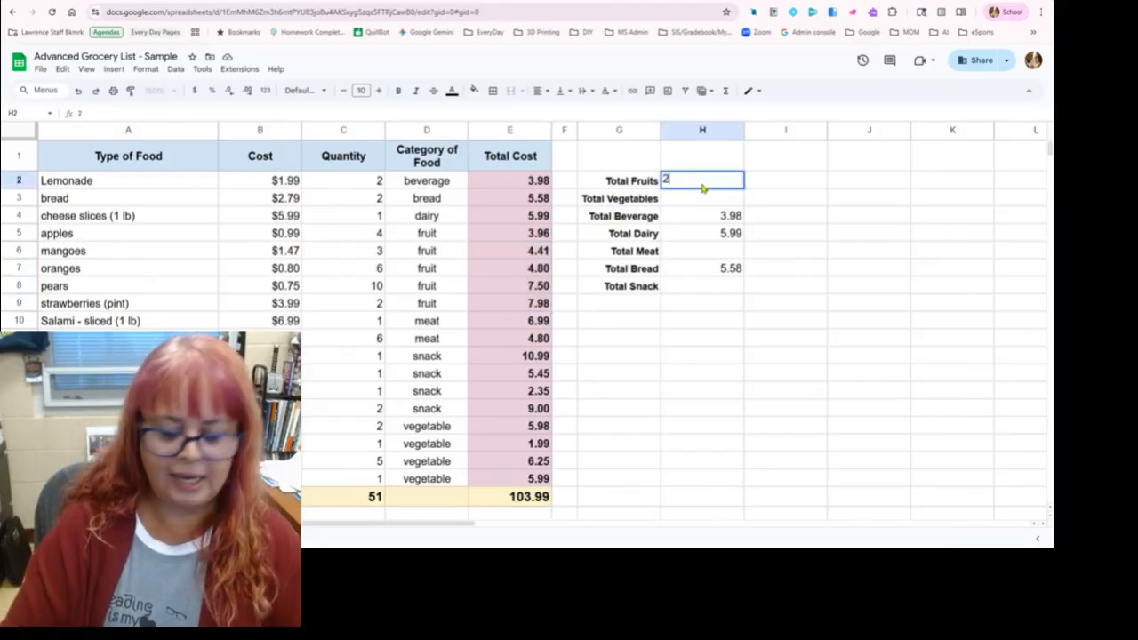
{"action": "type", "text": "8.65"}
{"action": "key", "text": "Return"}
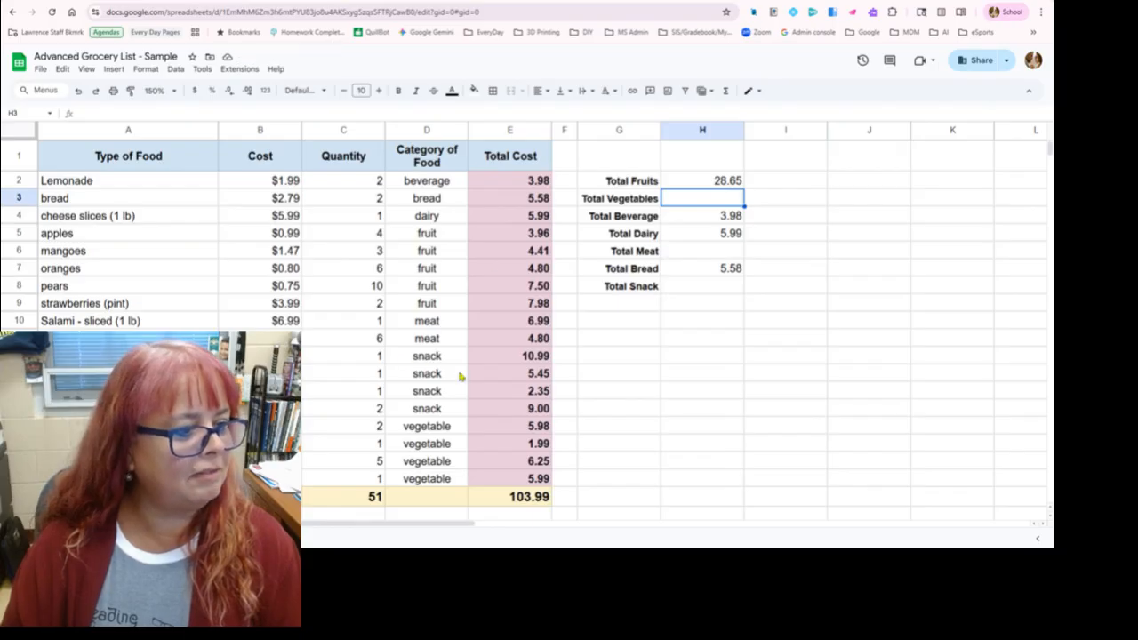
- Sum the vegetable costs in E16:E19 by selecting them, and enter 20.21 beside Total Vegetables in H3
{"action": "left_click_drag", "start_coordinate": [502, 430], "coordinate": [503, 481]}
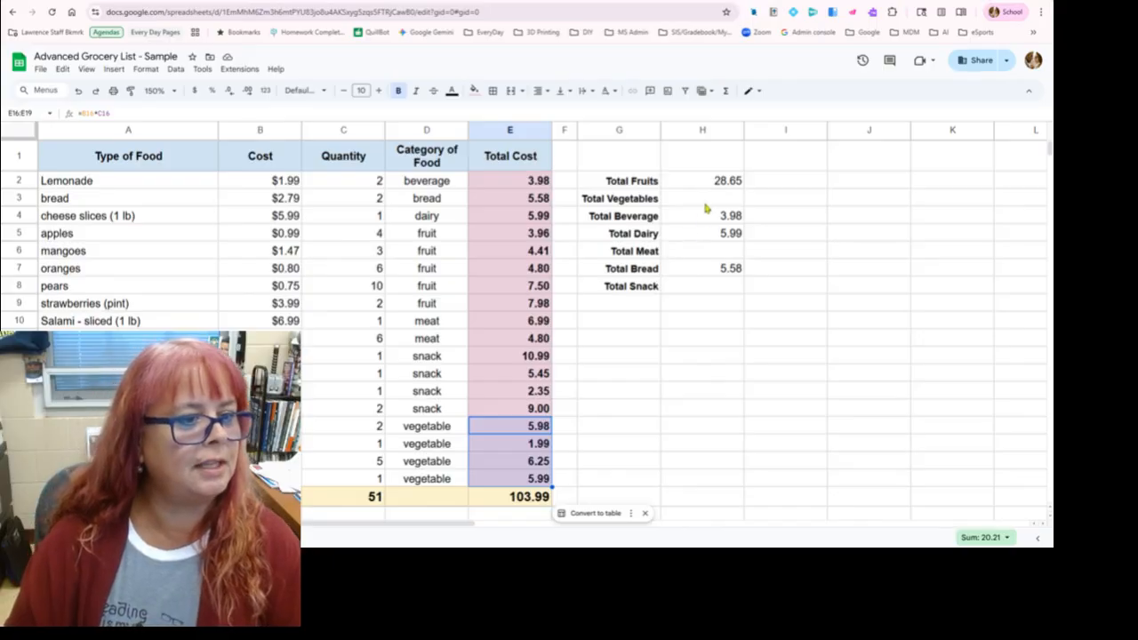
{"action": "left_click", "coordinate": [707, 200]}
{"action": "type", "text": "20.2"}
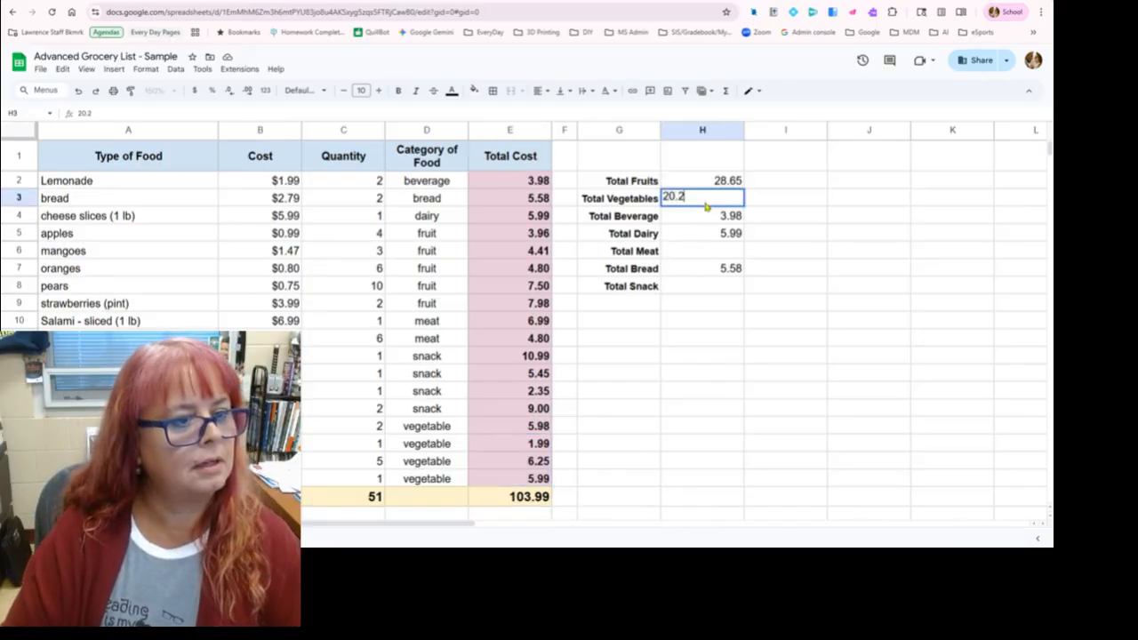
{"action": "type", "text": "1"}
{"action": "key", "text": "Return"}
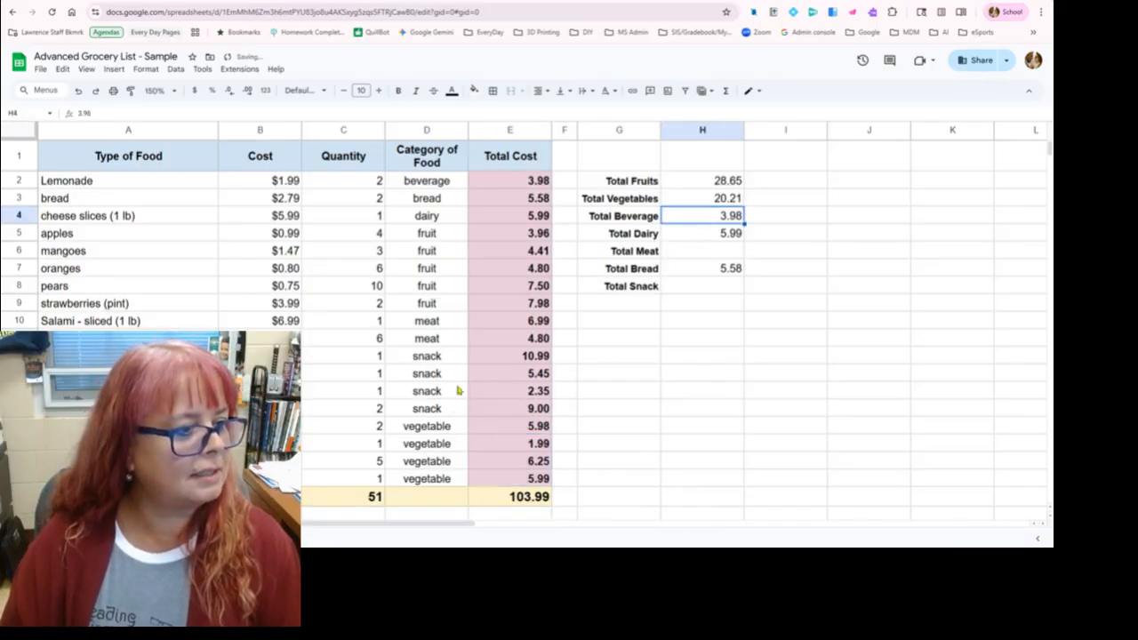
- Sum the meat costs in E10:E11 by selecting them, and enter 11.79 beside Total Meat in H6
{"action": "left_click_drag", "start_coordinate": [514, 321], "coordinate": [530, 339]}
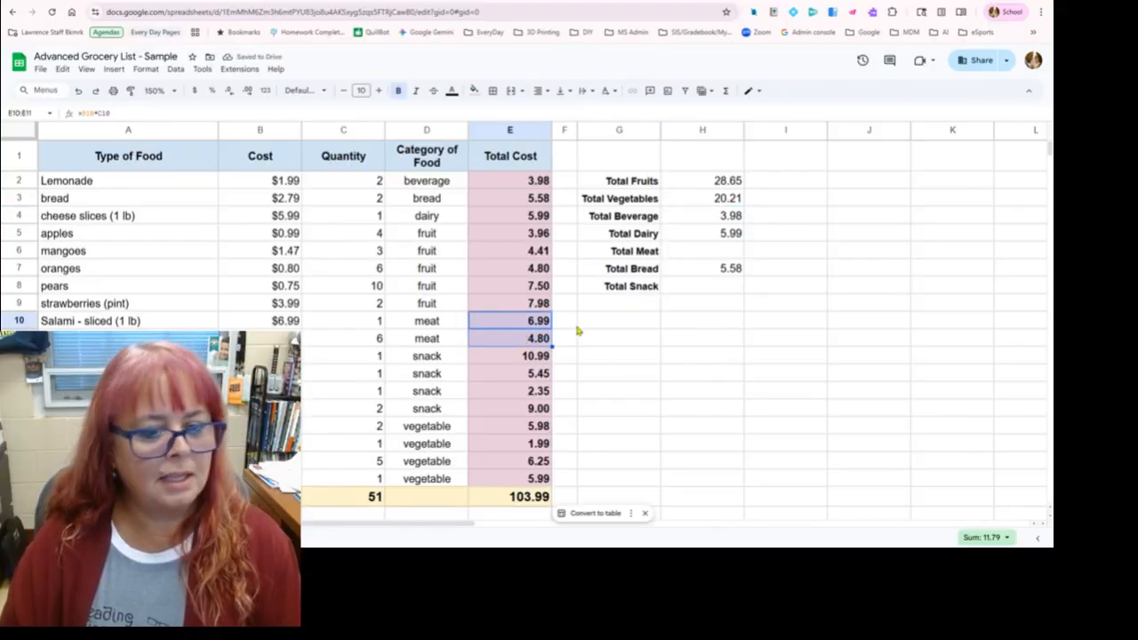
{"action": "left_click", "coordinate": [691, 255]}
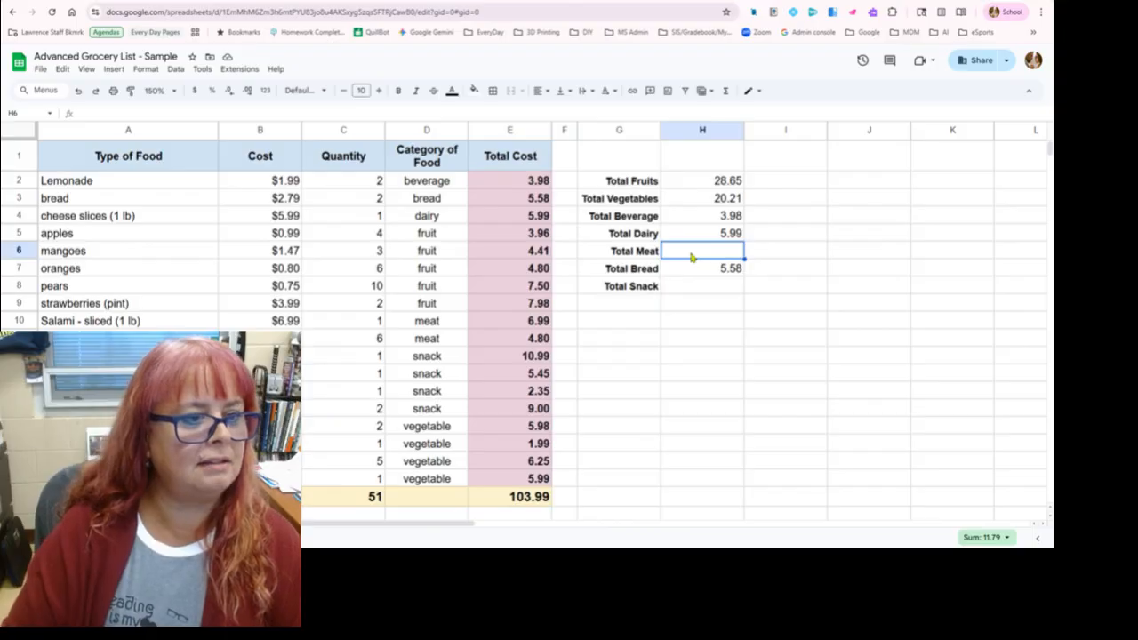
{"action": "type", "text": "11.79"}
{"action": "key", "text": "Return"}
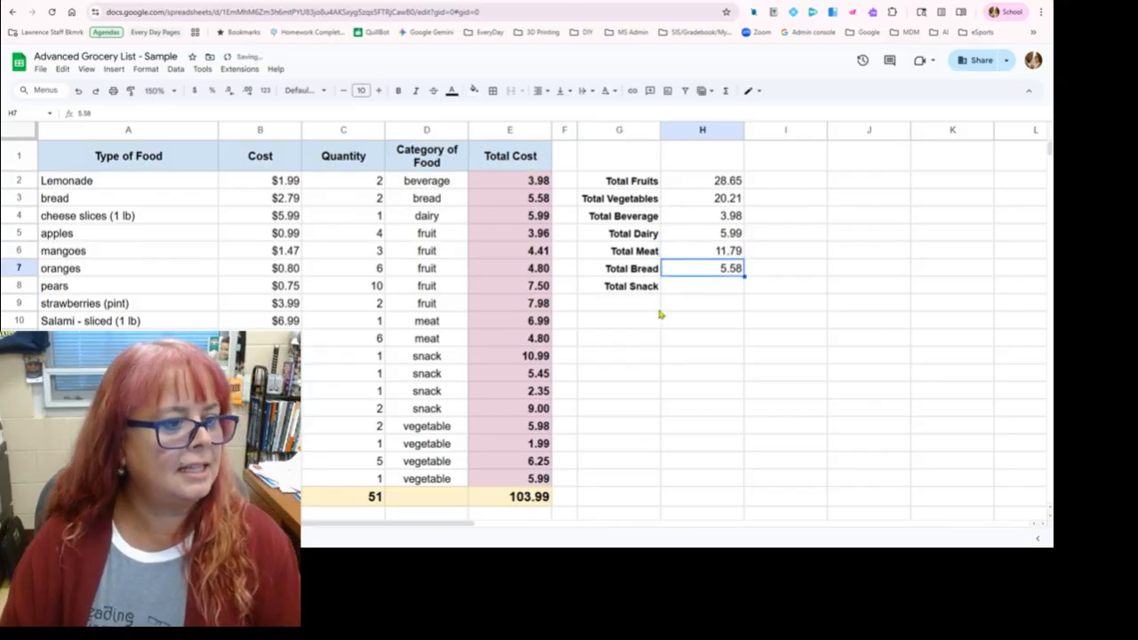
- Sum the snack costs in E13:E15 by selecting them, and enter 16.8 beside Total Snack in H8
{"action": "left_click_drag", "start_coordinate": [542, 376], "coordinate": [539, 410]}
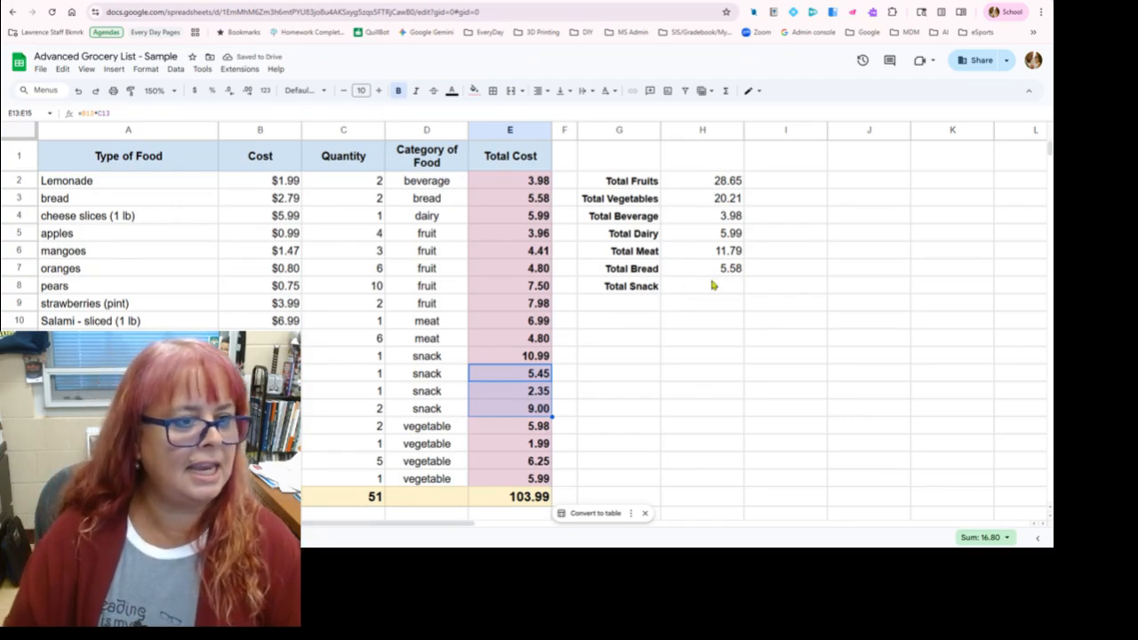
{"action": "left_click", "coordinate": [714, 286]}
{"action": "type", "text": "16.8"}
{"action": "key", "text": "Return"}
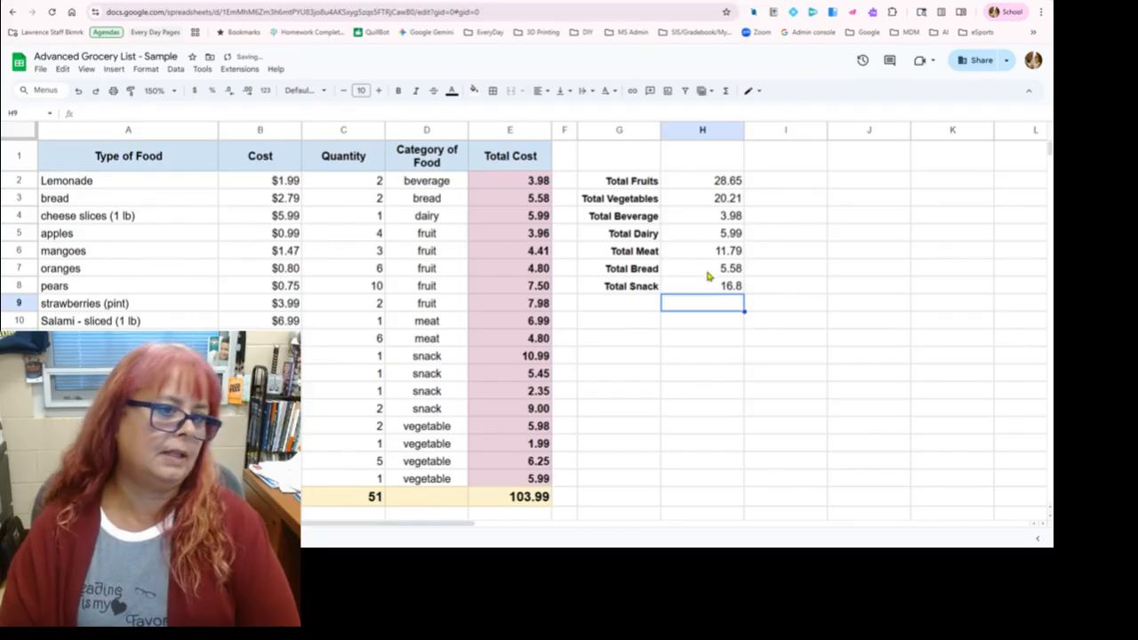
{"action": "left_click", "coordinate": [870, 360]}
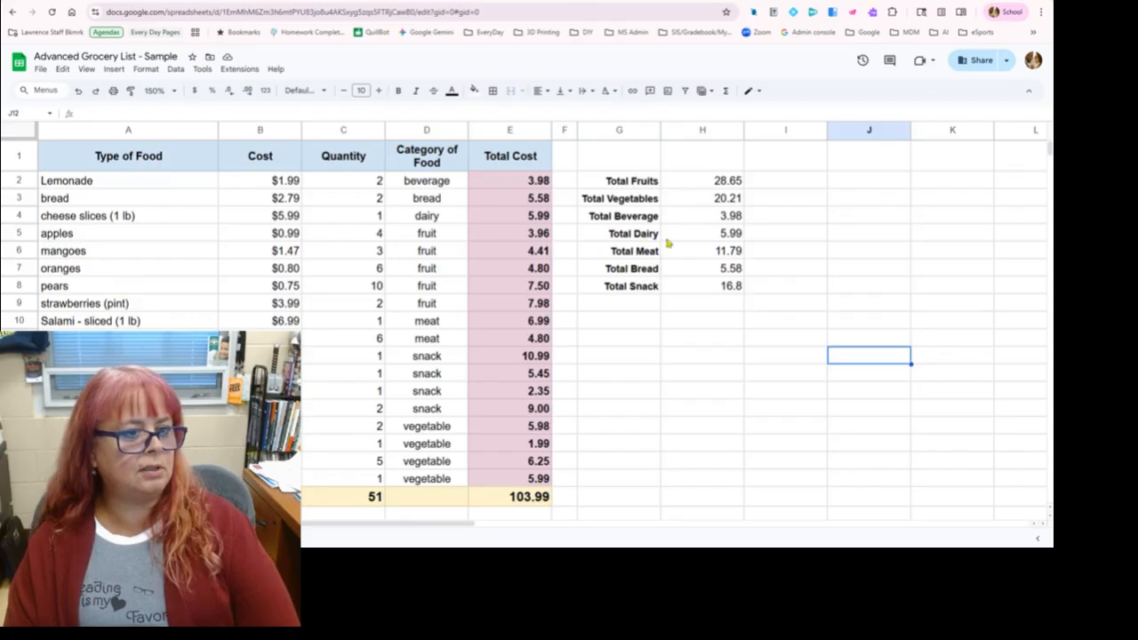
- Insert a pie chart from the category labels and totals in G2:H8
{"action": "left_click", "coordinate": [705, 283]}
{"action": "left_click_drag", "start_coordinate": [705, 282], "coordinate": [622, 186]}
{"action": "left_click", "coordinate": [686, 334]}
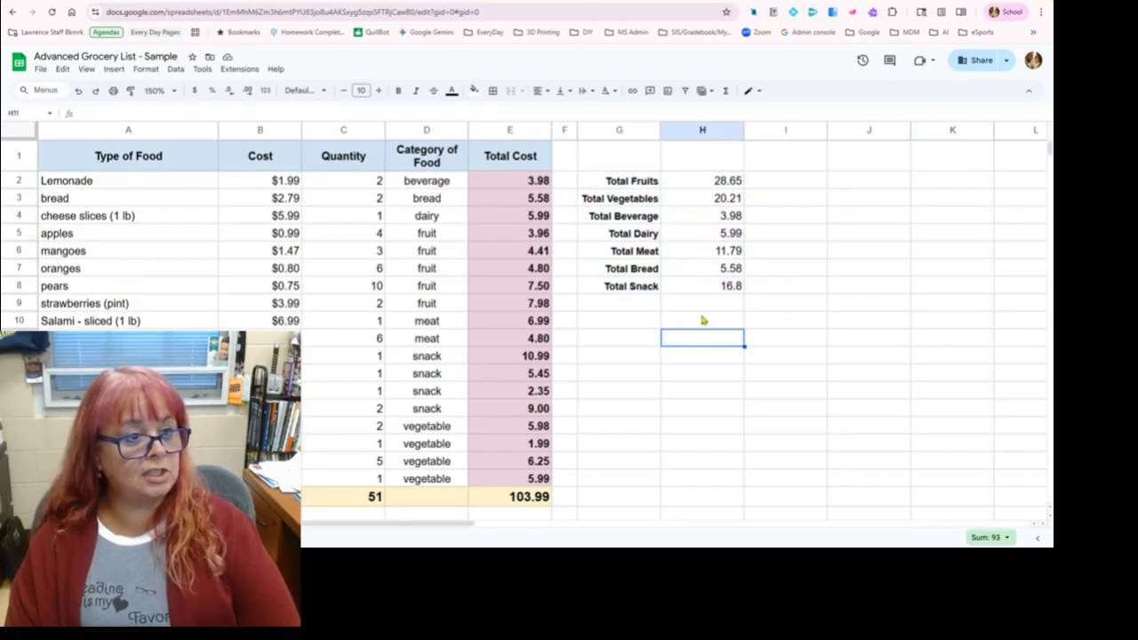
{"action": "left_click_drag", "start_coordinate": [705, 284], "coordinate": [626, 188]}
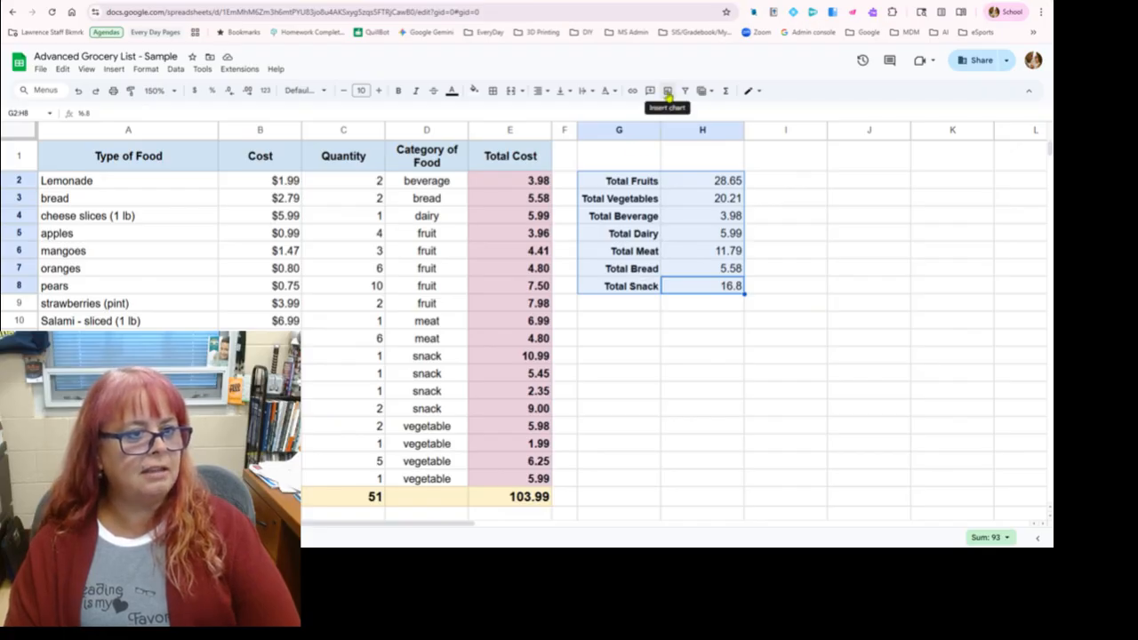
{"action": "left_click", "coordinate": [114, 70]}
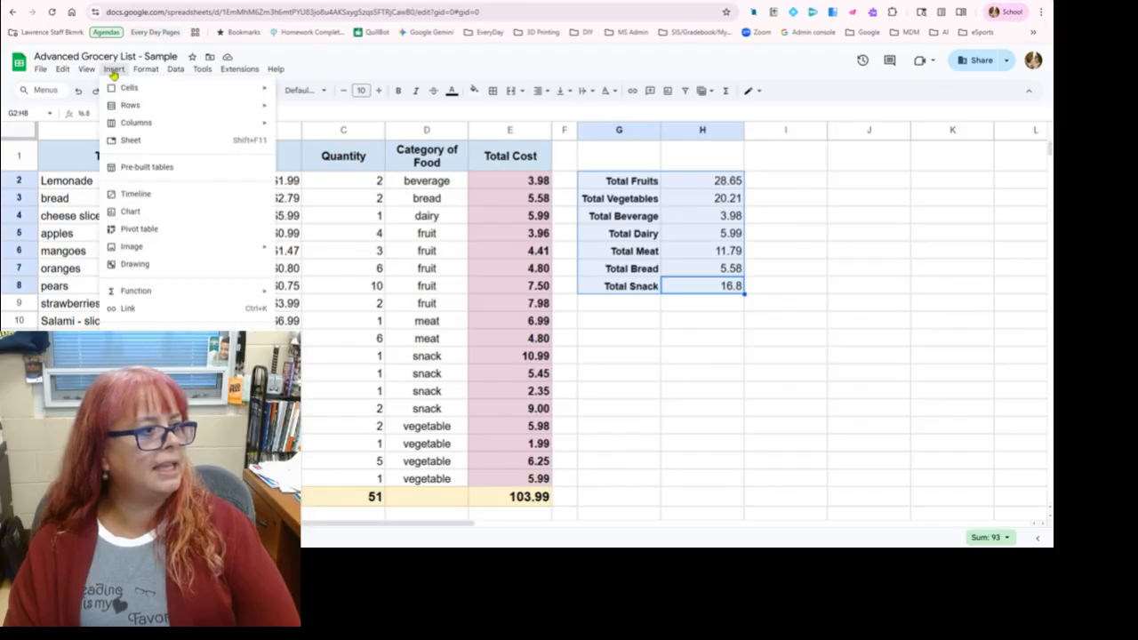
{"action": "left_click", "coordinate": [130, 211]}
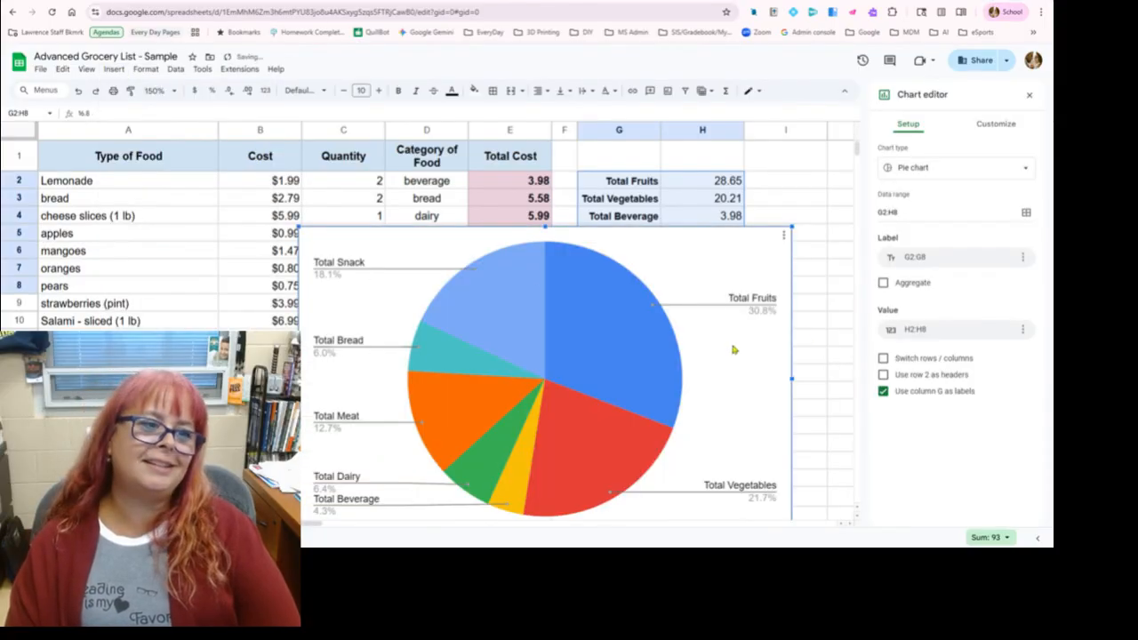
- Move the category totals pie chart to its own sheet
{"action": "left_click_drag", "start_coordinate": [697, 275], "coordinate": [624, 189]}
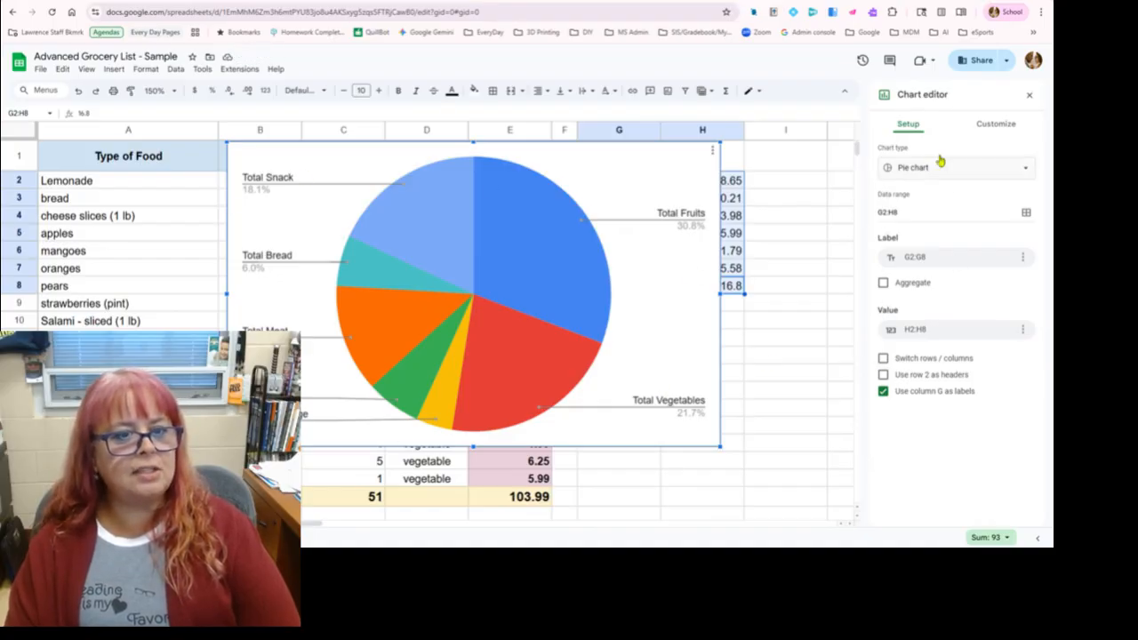
{"action": "left_click", "coordinate": [987, 126]}
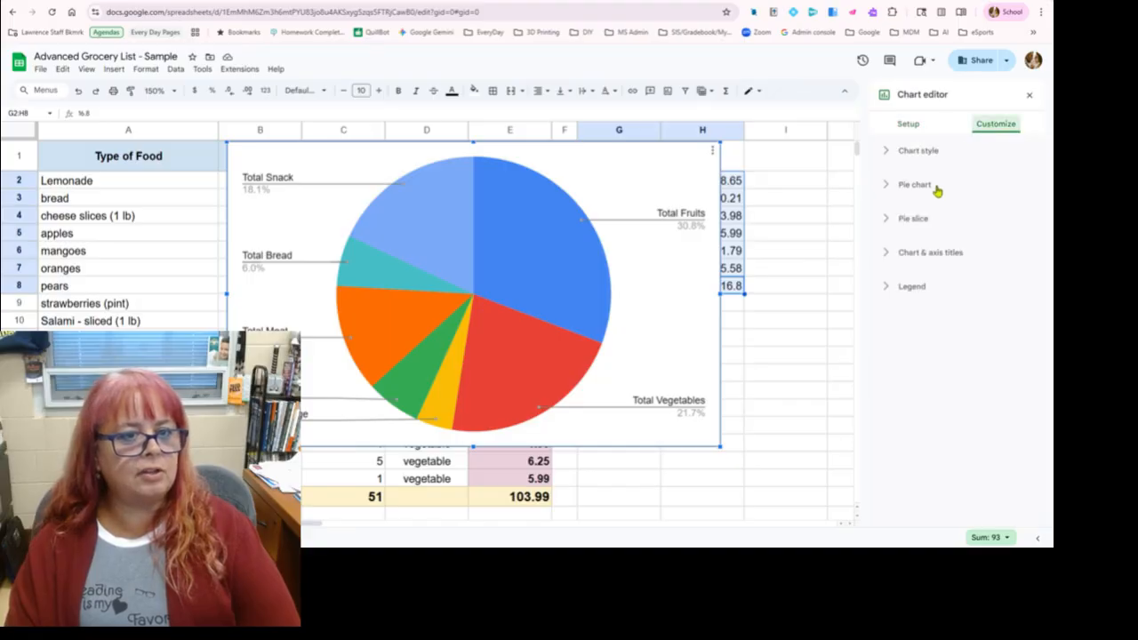
{"action": "left_click", "coordinate": [712, 151]}
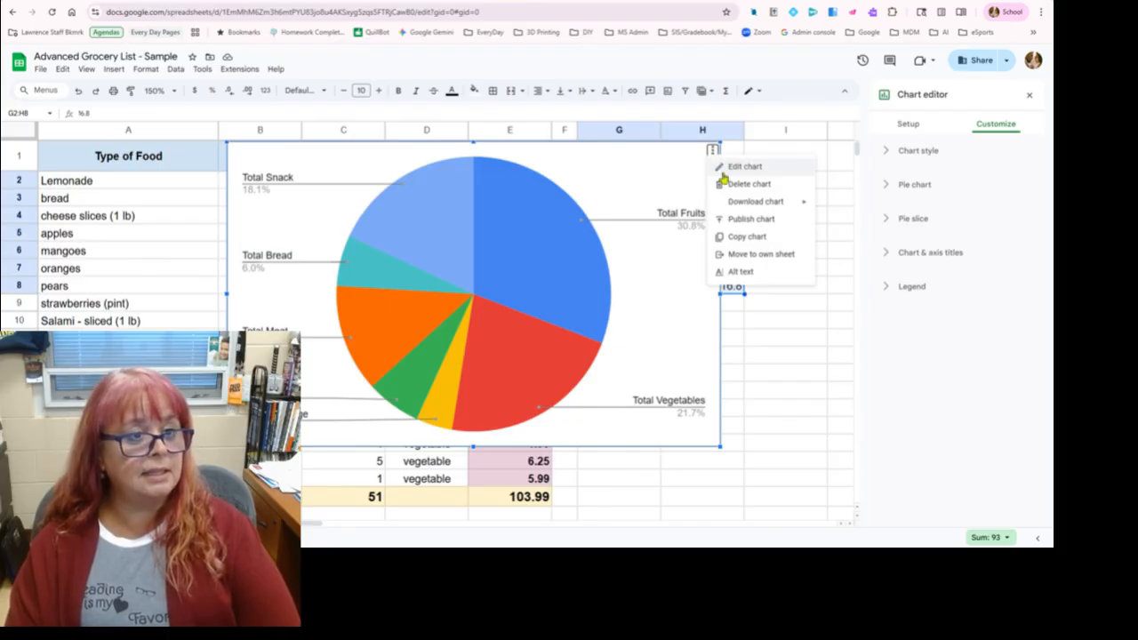
{"action": "left_click", "coordinate": [762, 255]}
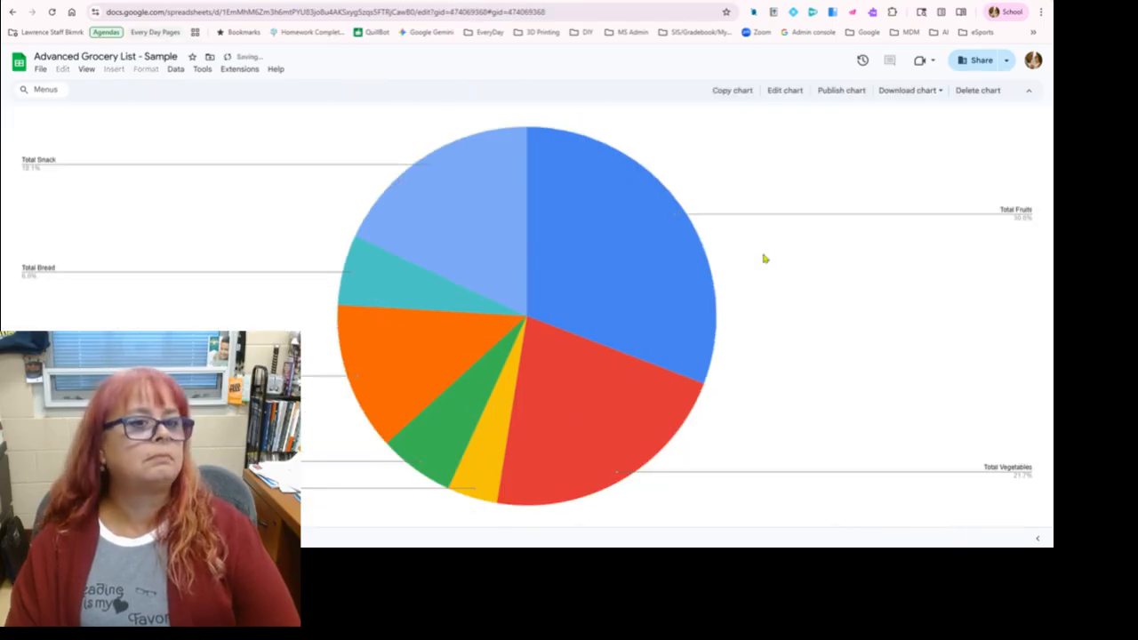
- Open the pie chart for editing on its own sheet and give it the 3D chart style
{"action": "left_click", "coordinate": [787, 92]}
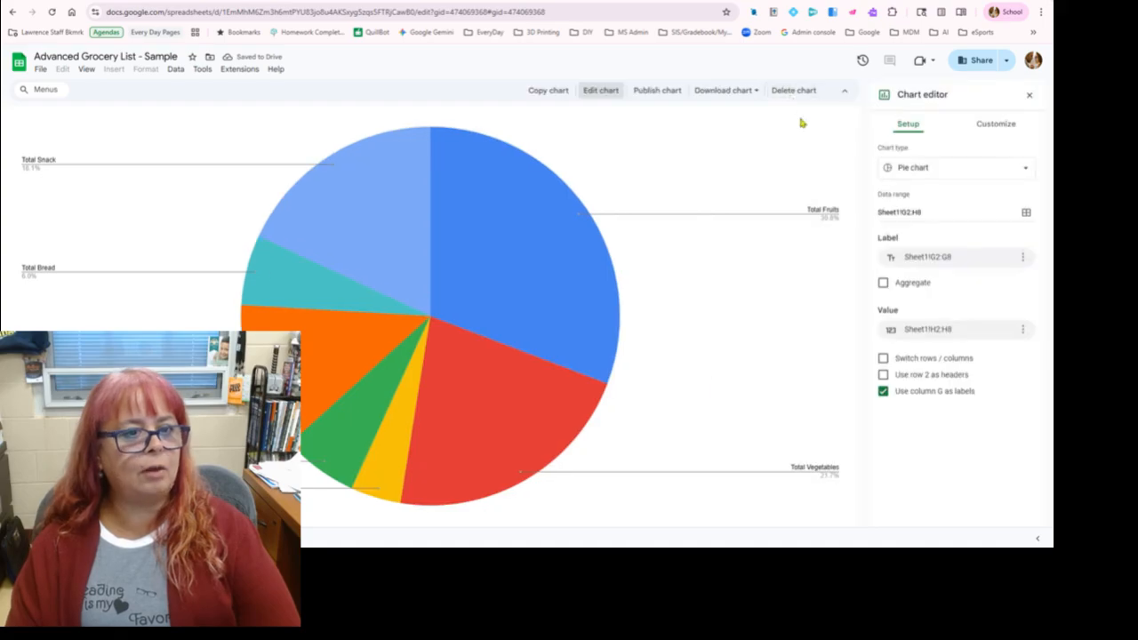
{"action": "left_click", "coordinate": [996, 124]}
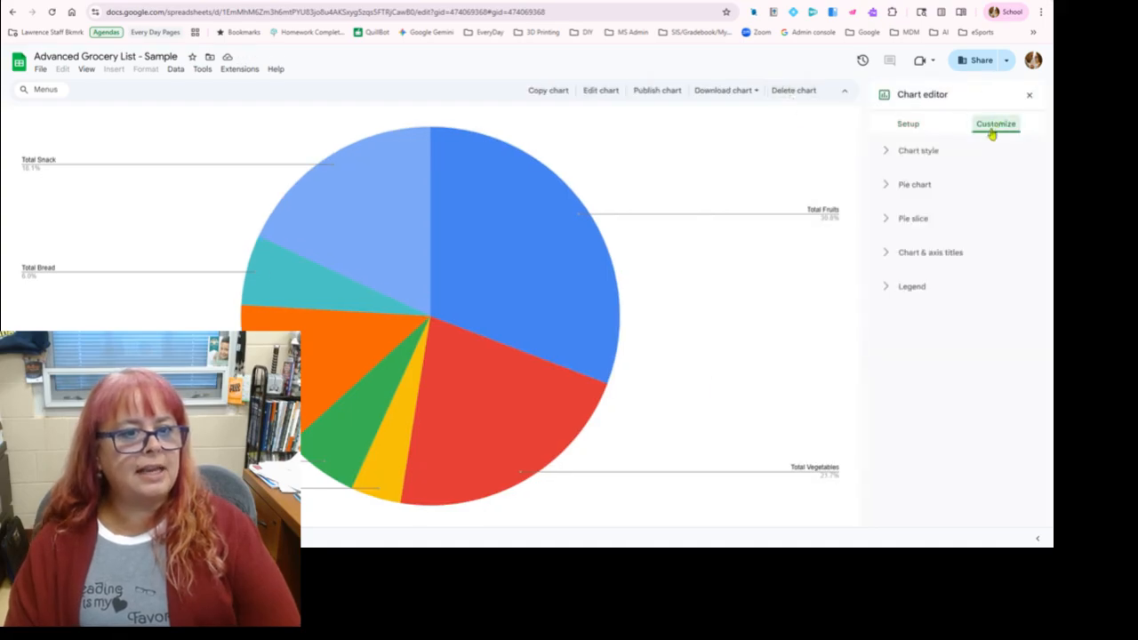
{"action": "left_click", "coordinate": [887, 153]}
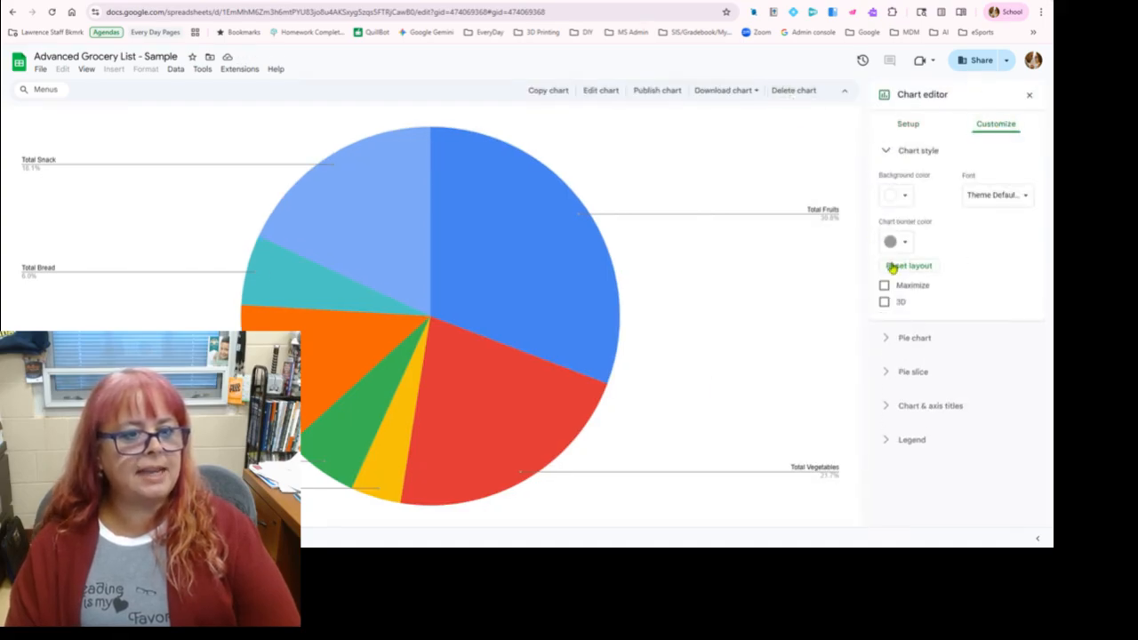
{"action": "left_click", "coordinate": [884, 302]}
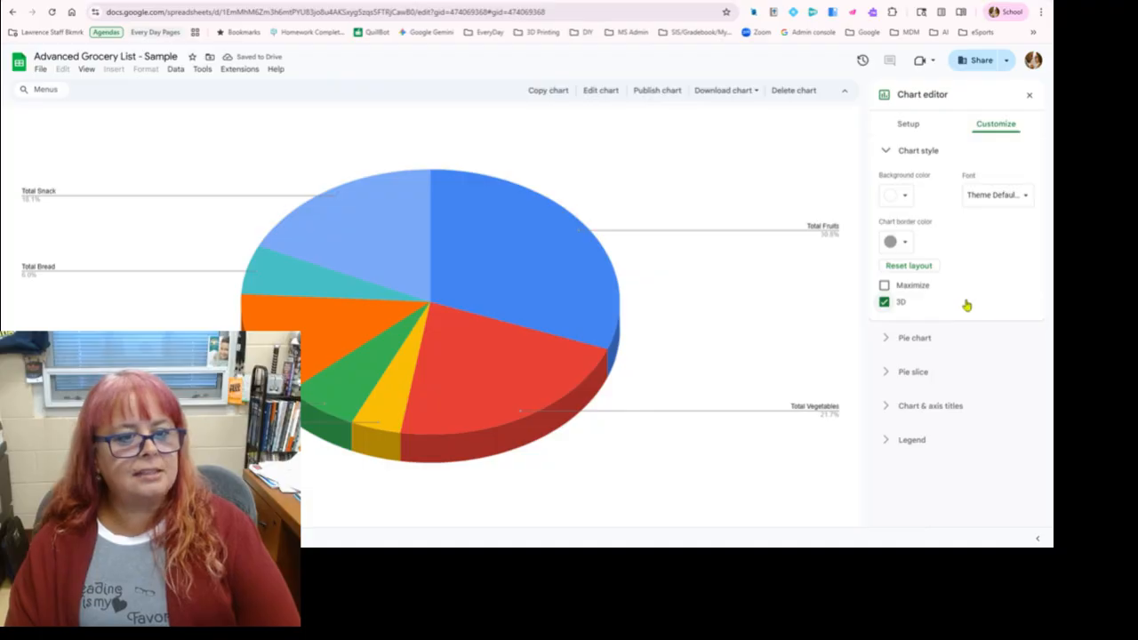
- Try Value and Percentage as the pie chart's slice label, and set the slice label back to None
{"action": "left_click", "coordinate": [887, 338]}
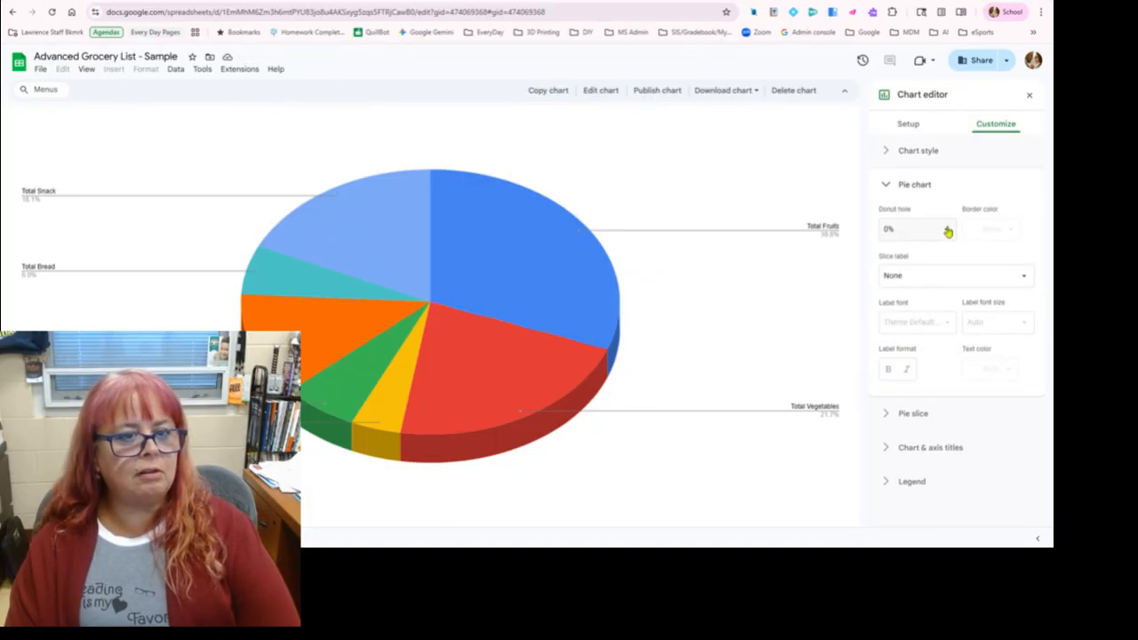
{"action": "left_click", "coordinate": [907, 278]}
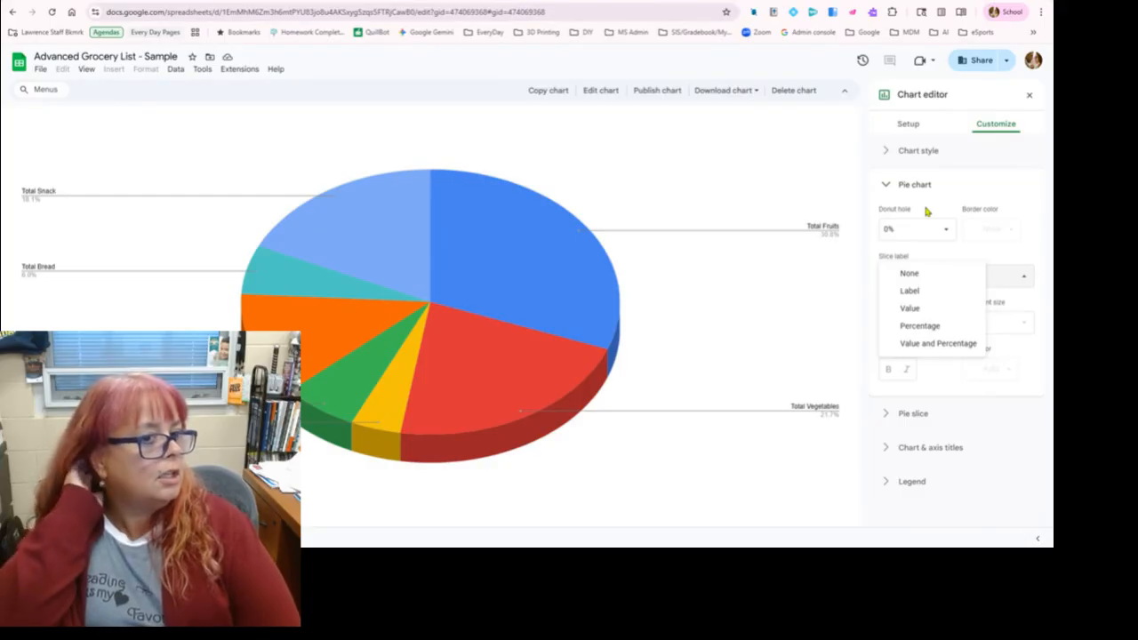
{"action": "left_click", "coordinate": [926, 280]}
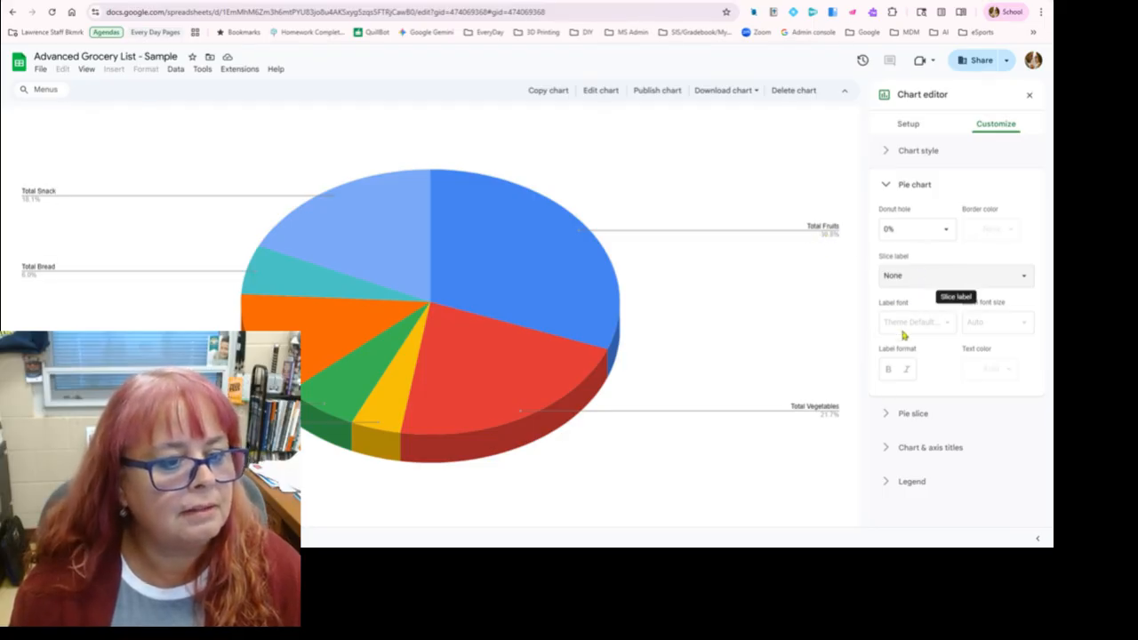
{"action": "left_click", "coordinate": [922, 275]}
{"action": "left_click", "coordinate": [934, 343]}
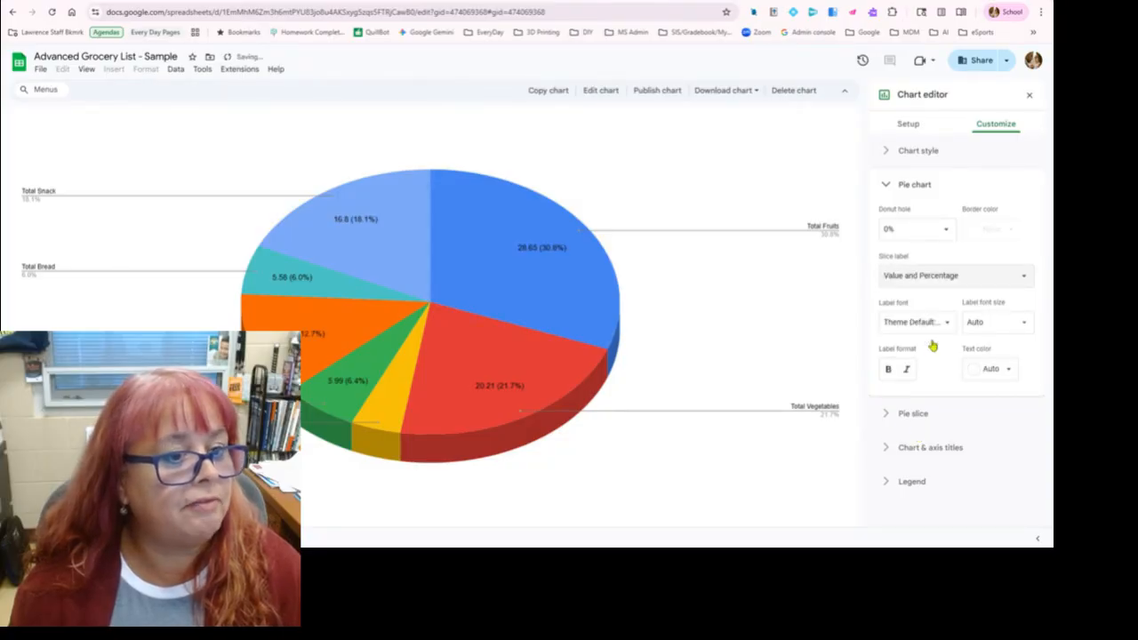
{"action": "left_click", "coordinate": [889, 274]}
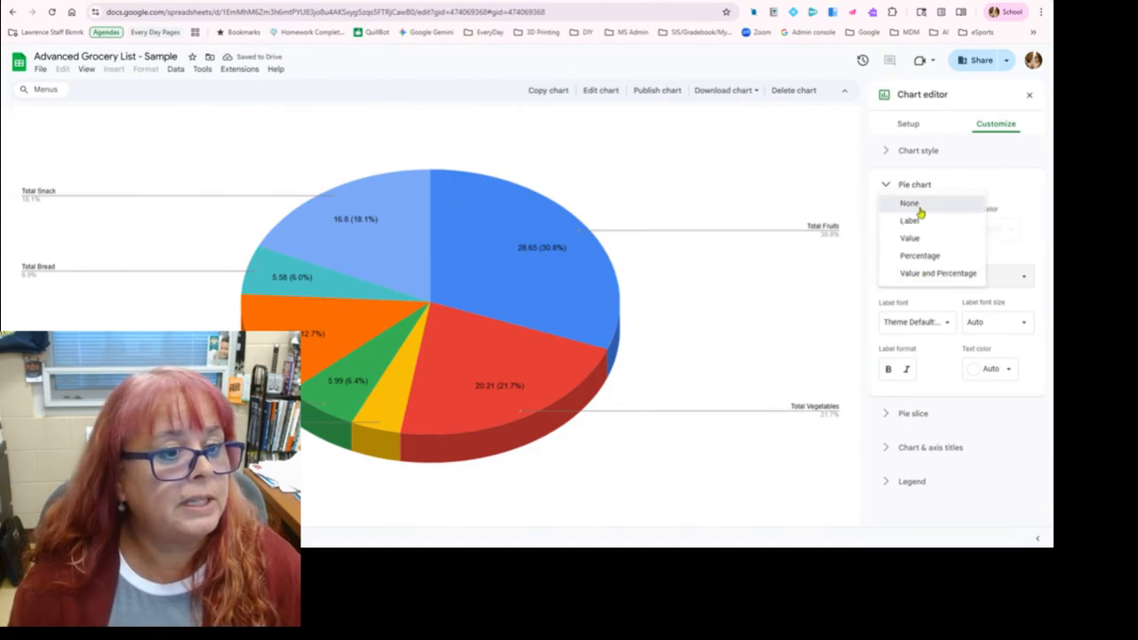
{"action": "left_click", "coordinate": [912, 205]}
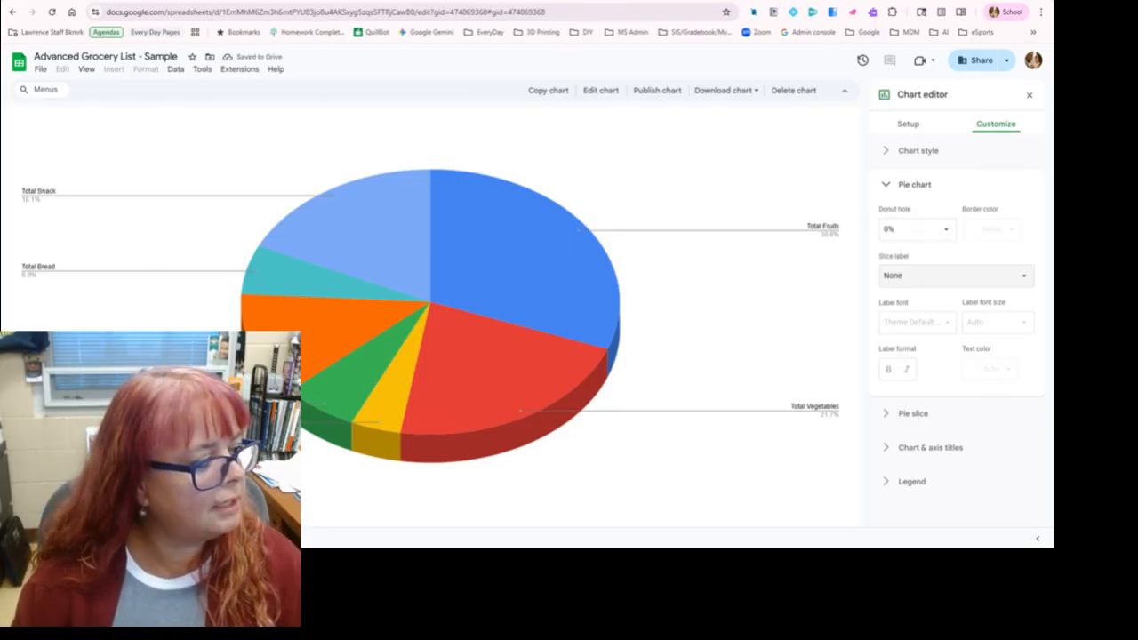
- Try a 50% distance from center for the Total Fruits slice, and set the distance back to 0%
{"action": "left_click", "coordinate": [889, 415]}
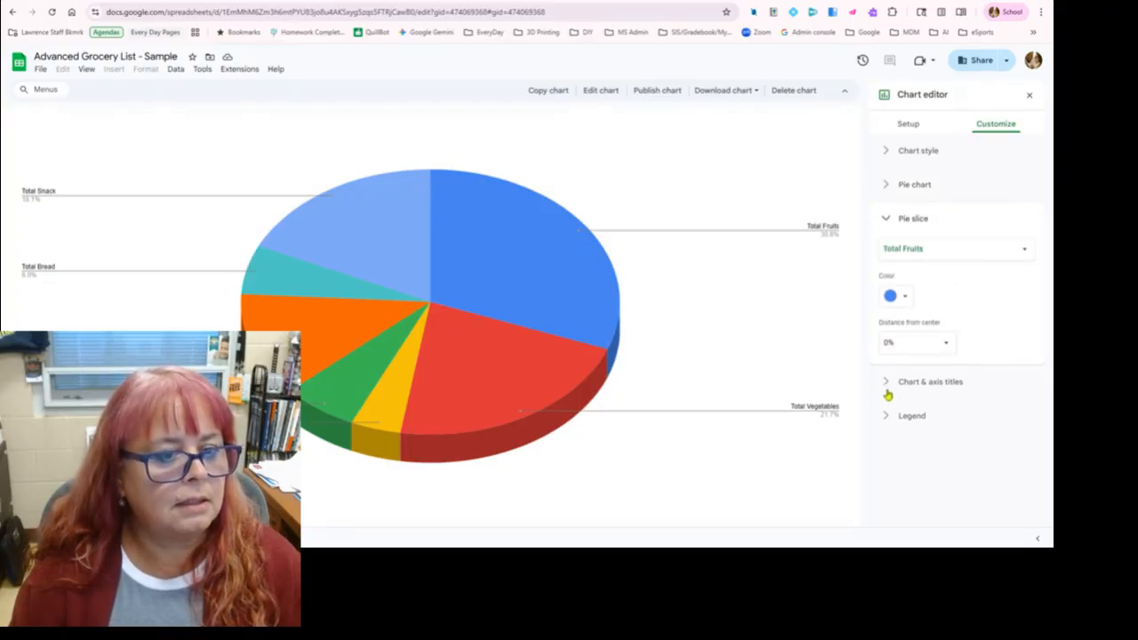
{"action": "left_click", "coordinate": [909, 259]}
{"action": "left_click", "coordinate": [910, 259]}
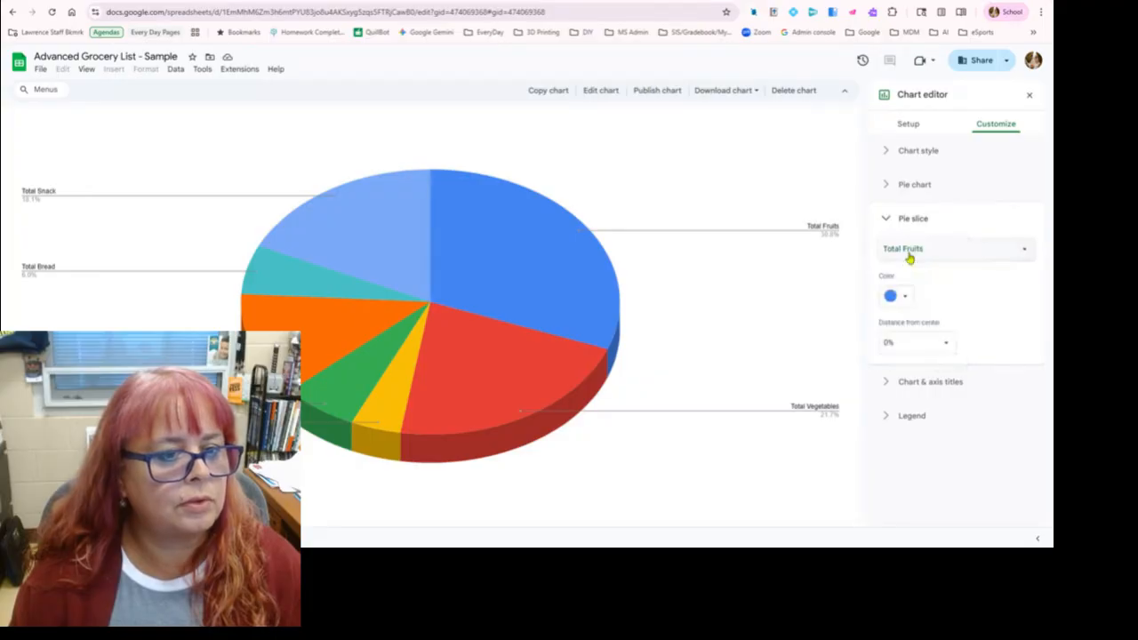
{"action": "left_click", "coordinate": [920, 342]}
{"action": "left_click", "coordinate": [908, 401]}
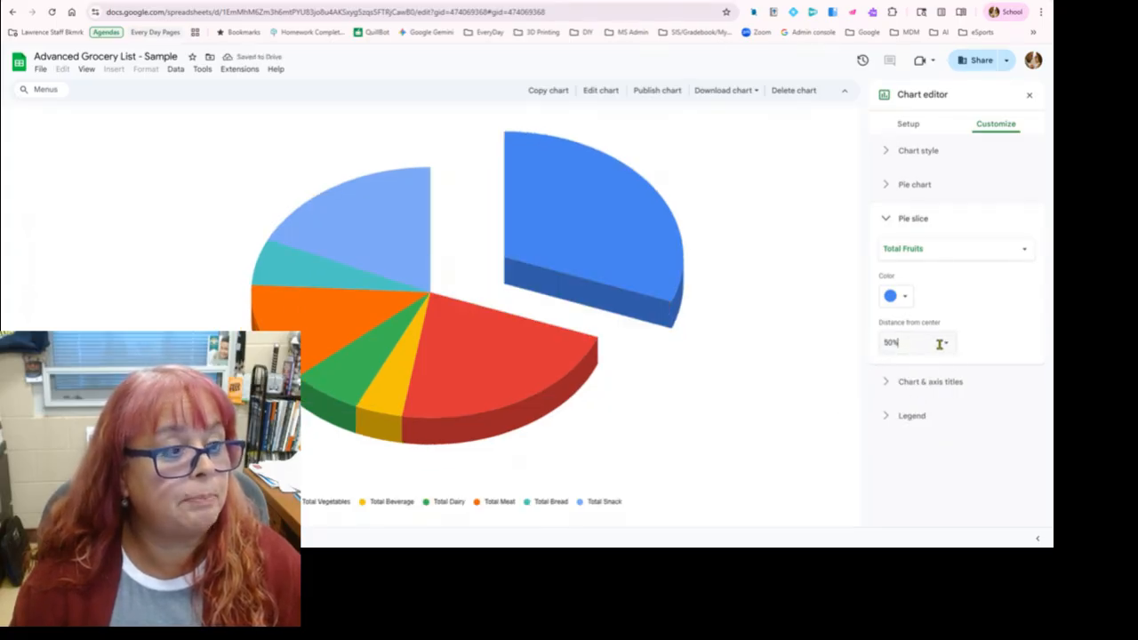
{"action": "left_click", "coordinate": [910, 250]}
{"action": "left_click", "coordinate": [910, 251]}
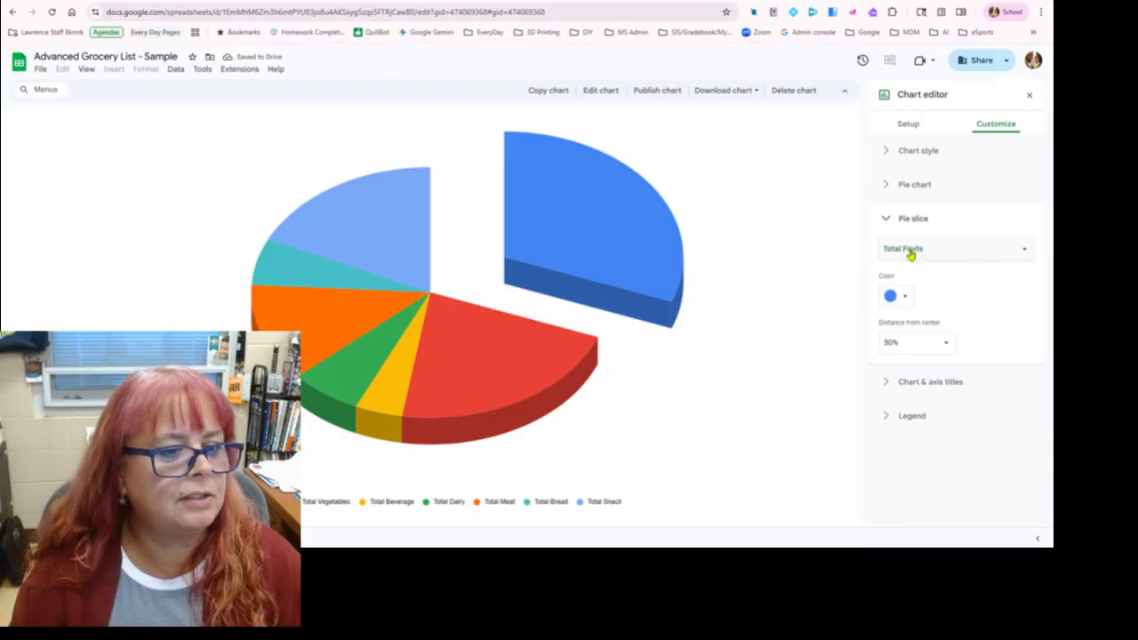
{"action": "left_click", "coordinate": [941, 352]}
{"action": "left_click", "coordinate": [911, 368]}
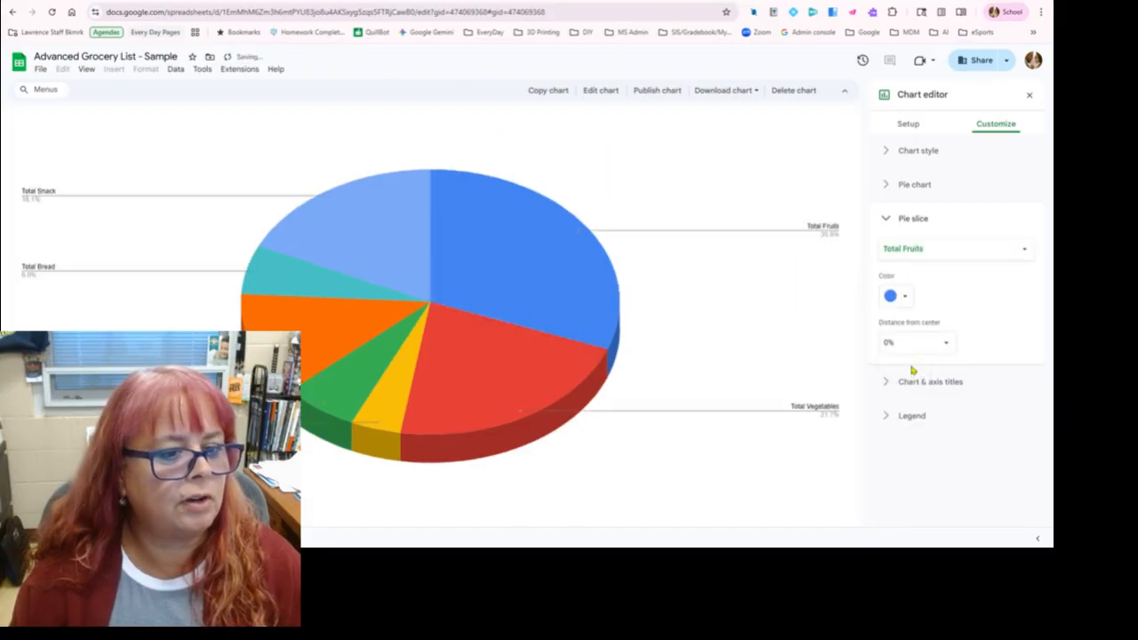
- Give the pie chart the title "Pie Graph of Categories of Food"
{"action": "left_click", "coordinate": [890, 383]}
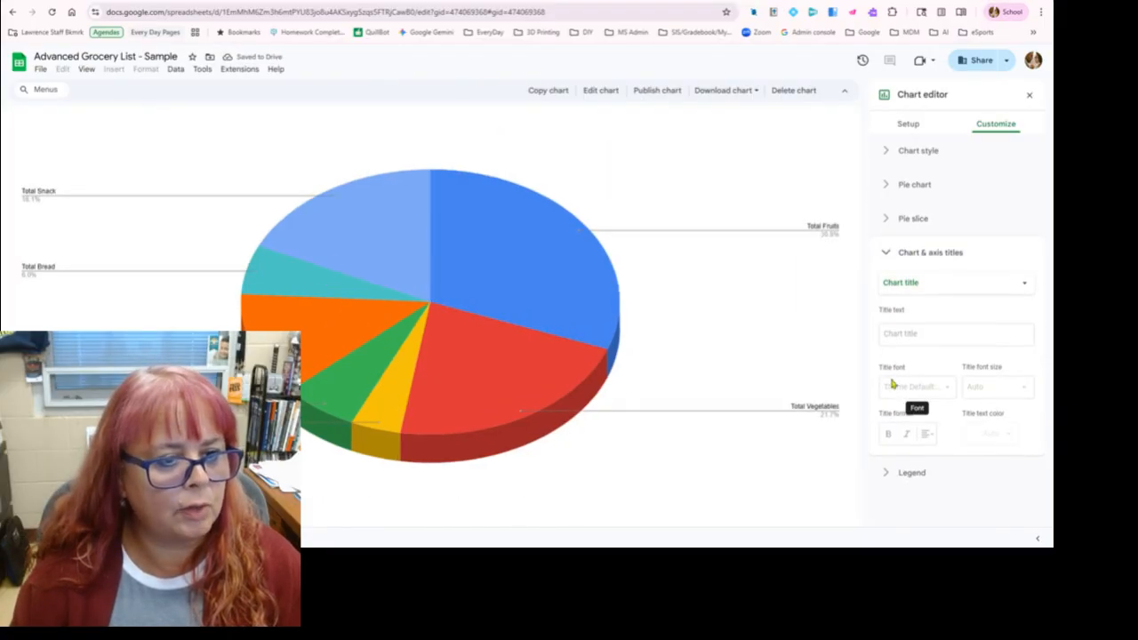
{"action": "left_click", "coordinate": [918, 283]}
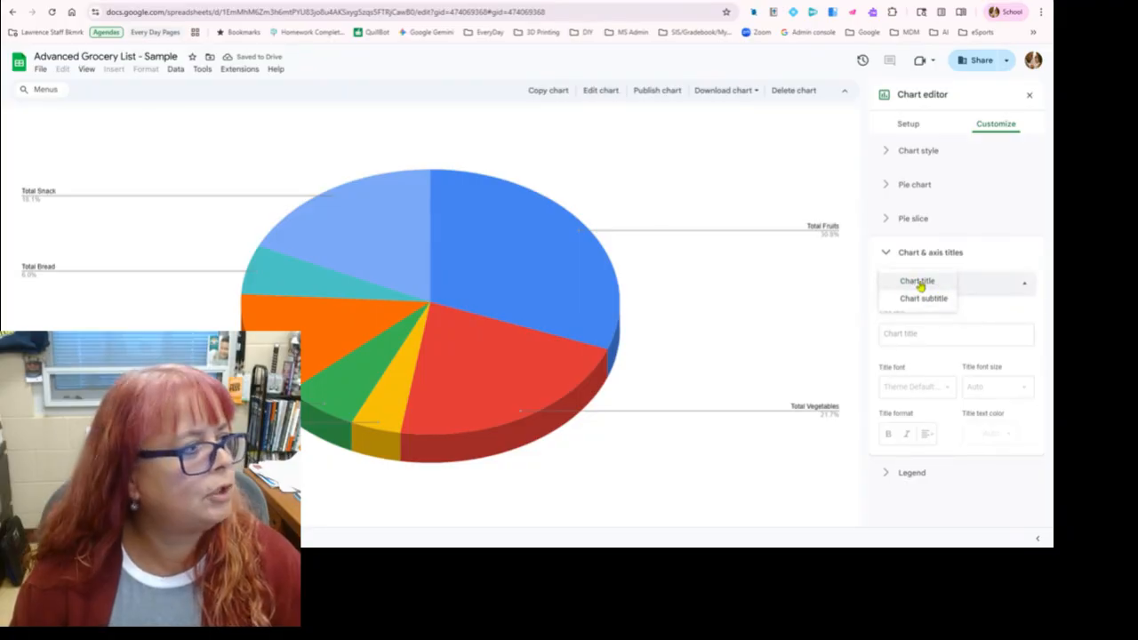
{"action": "left_click", "coordinate": [918, 281]}
{"action": "left_click", "coordinate": [907, 329]}
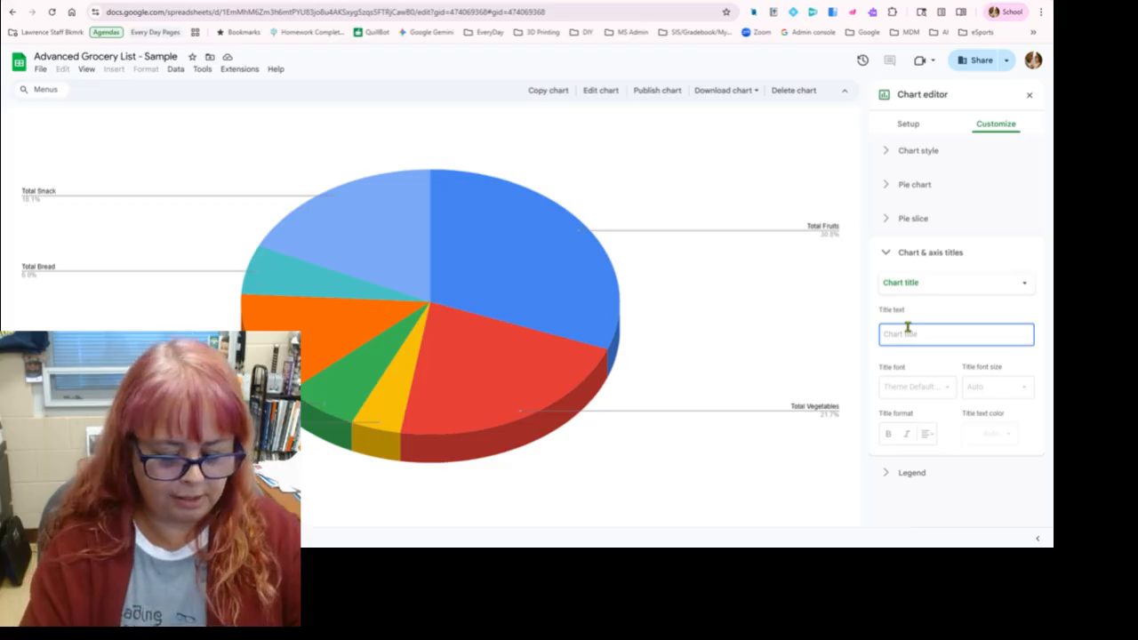
{"action": "type", "text": "Pie Graph of Cat"}
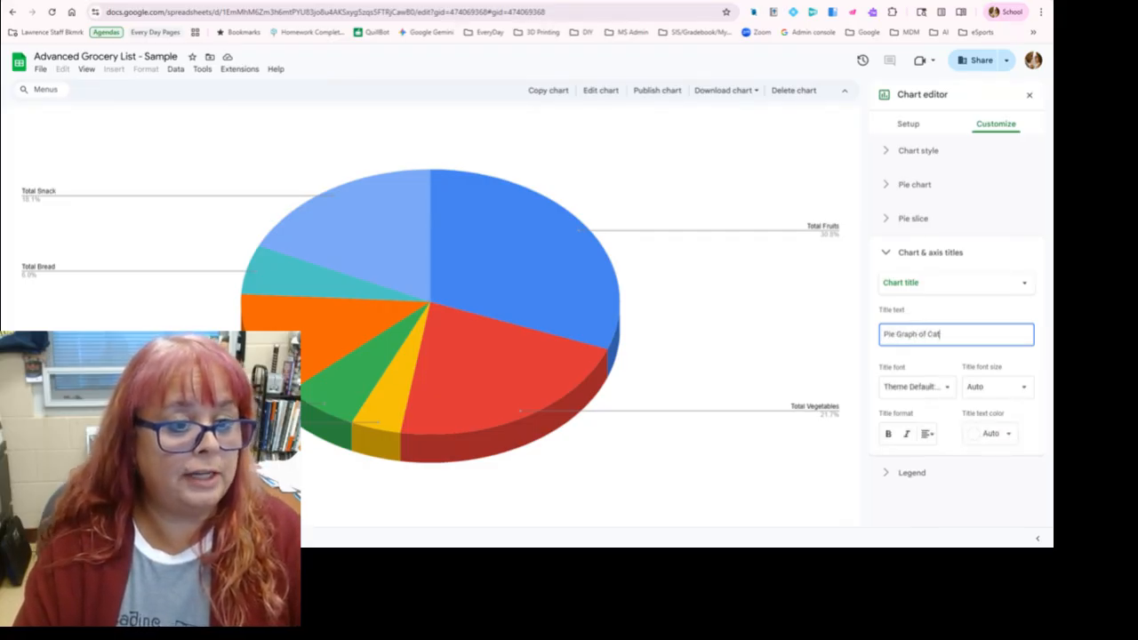
{"action": "type", "text": "egories of Food"}
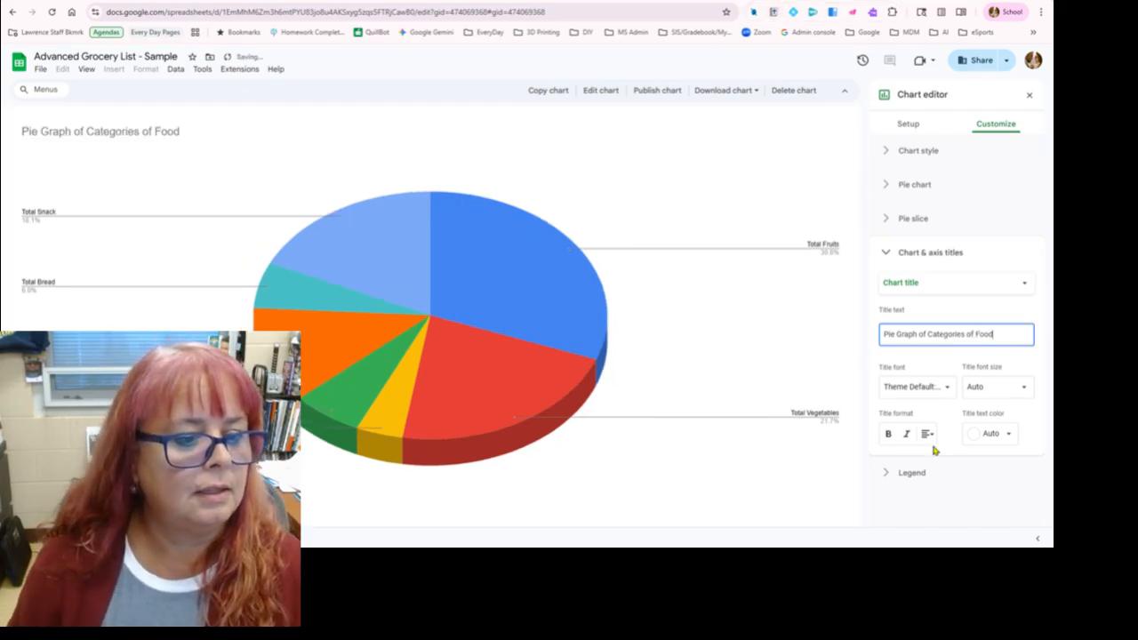
- Format the chart title as bold dark red text and make the legend text bold
{"action": "left_click", "coordinate": [892, 434]}
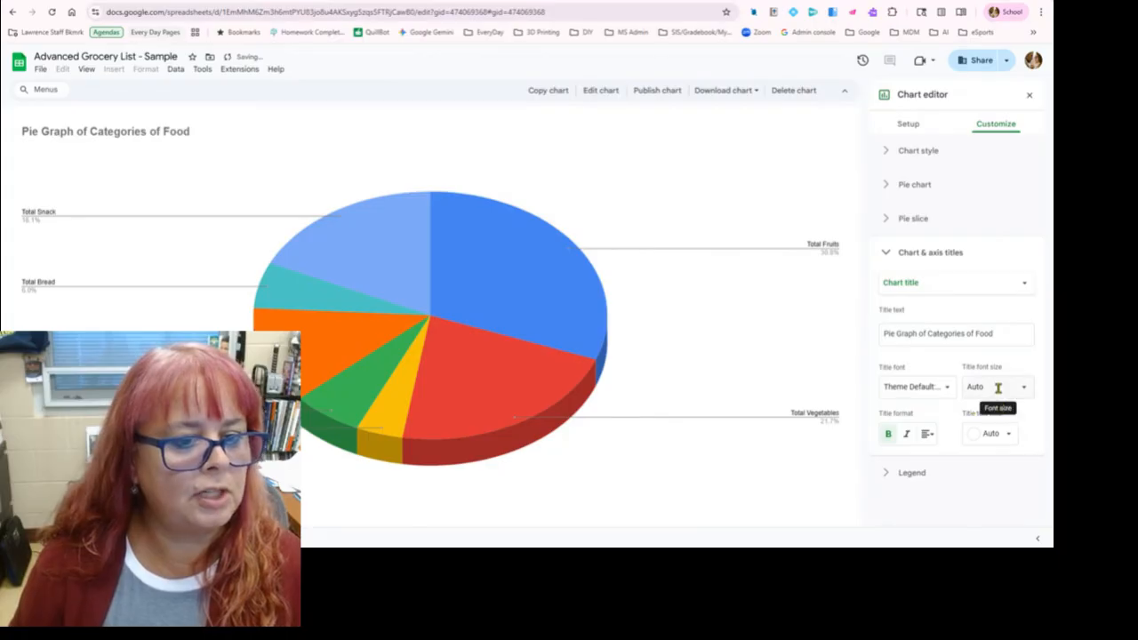
{"action": "left_click", "coordinate": [1008, 435]}
{"action": "left_click", "coordinate": [898, 276]}
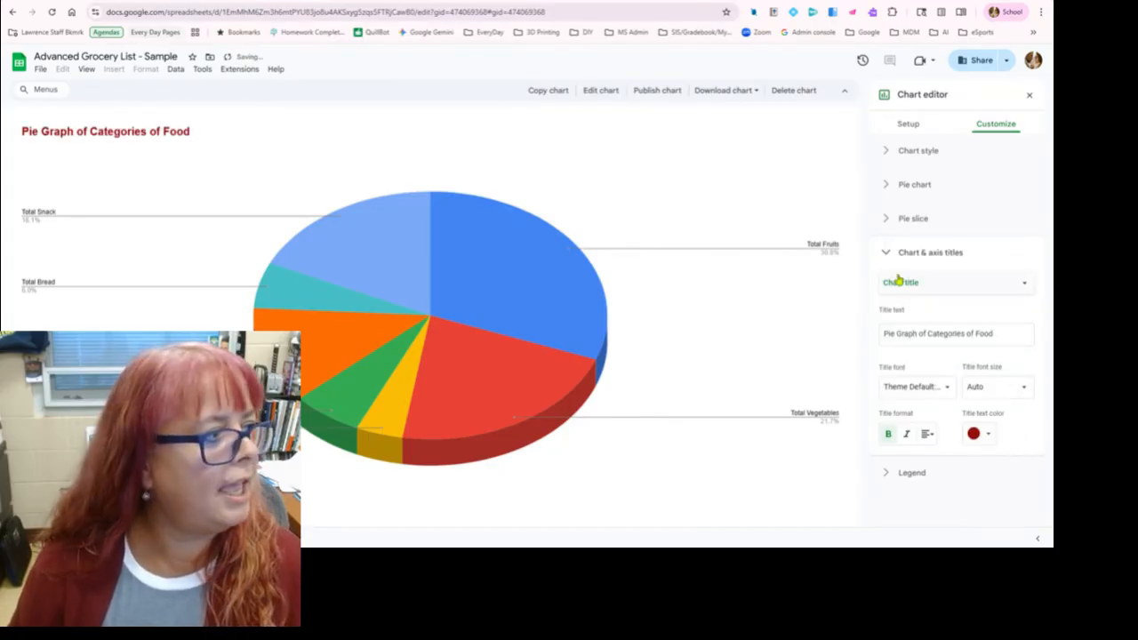
{"action": "left_click", "coordinate": [885, 477]}
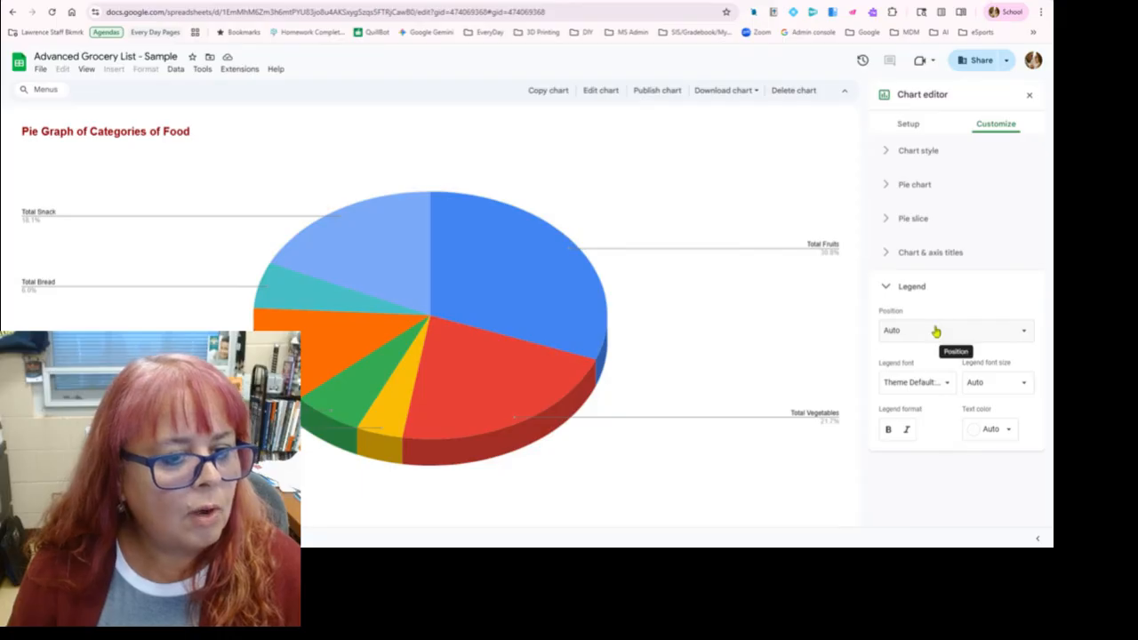
{"action": "left_click", "coordinate": [889, 430]}
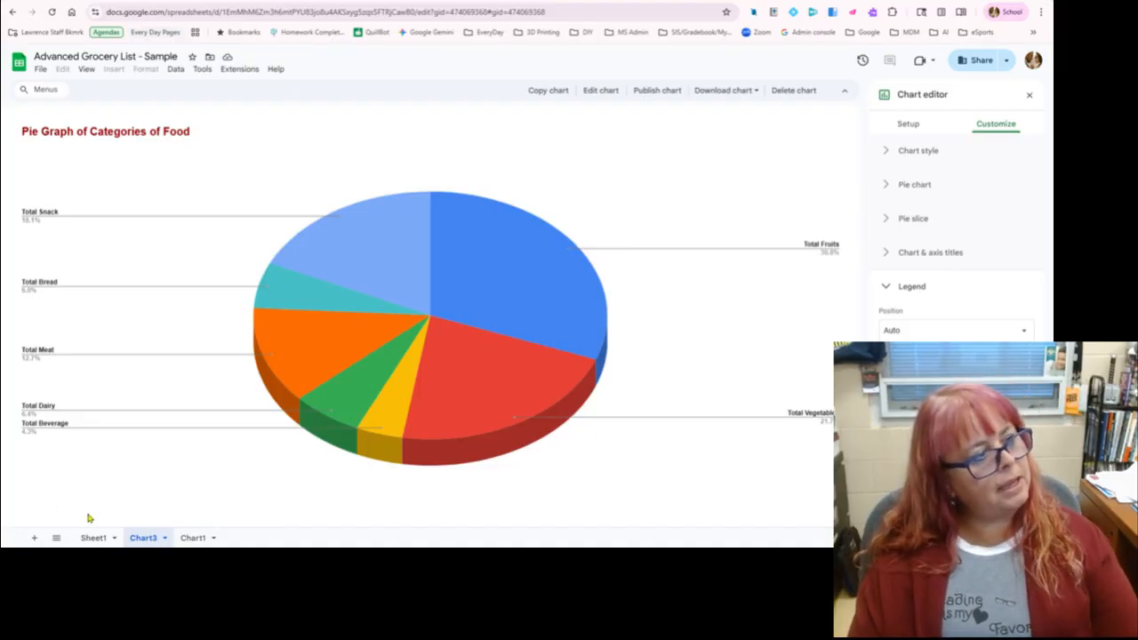
- Rename the pie chart's sheet as "Pie Graph" and the column chart's sheet as "Column Graph"
{"action": "double_click", "coordinate": [153, 538]}
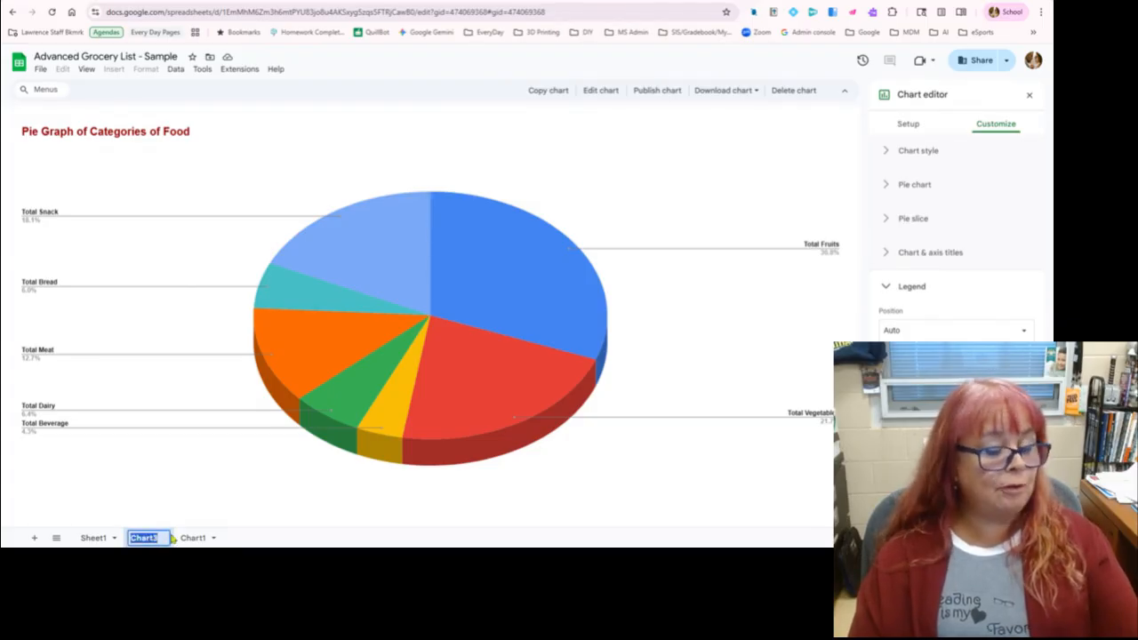
{"action": "type", "text": "Pie Graph"}
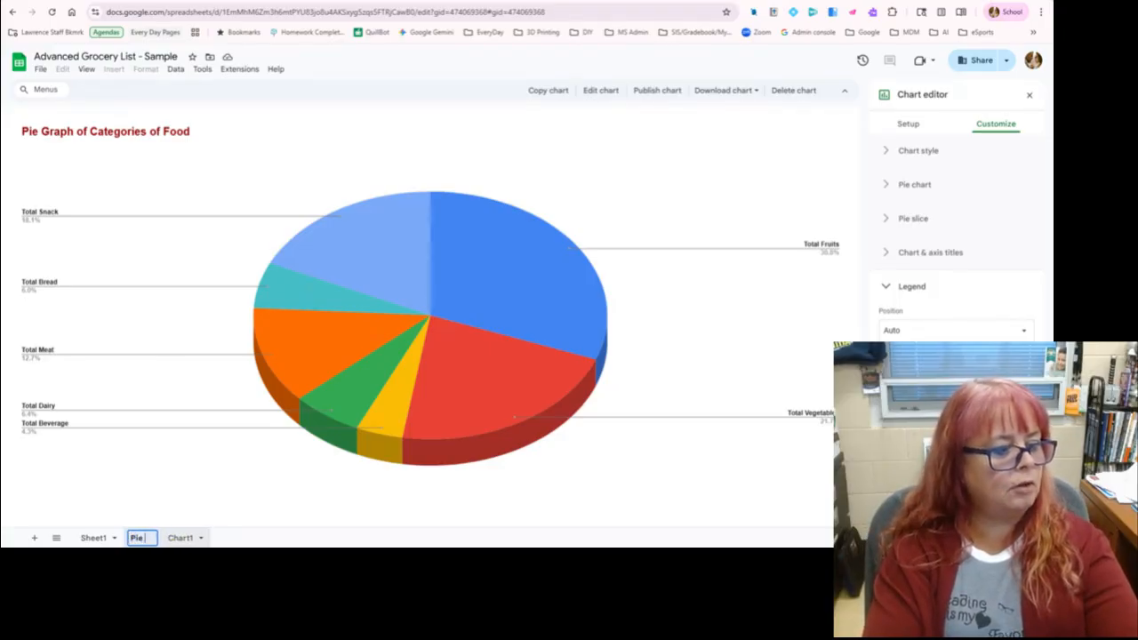
{"action": "key", "text": "Return"}
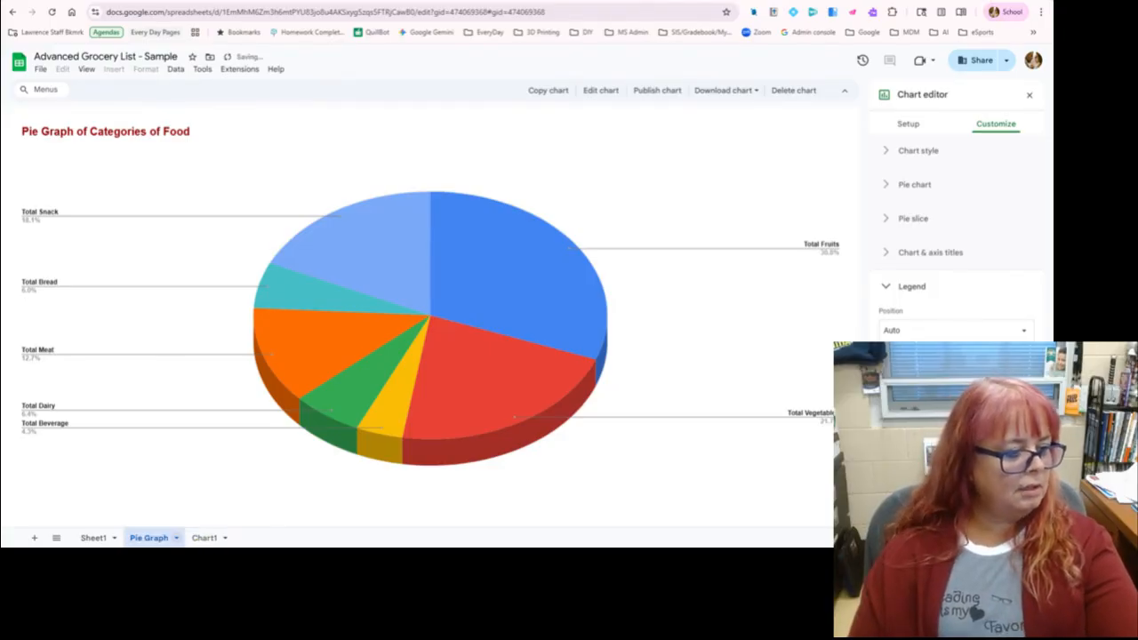
{"action": "left_click", "coordinate": [206, 538]}
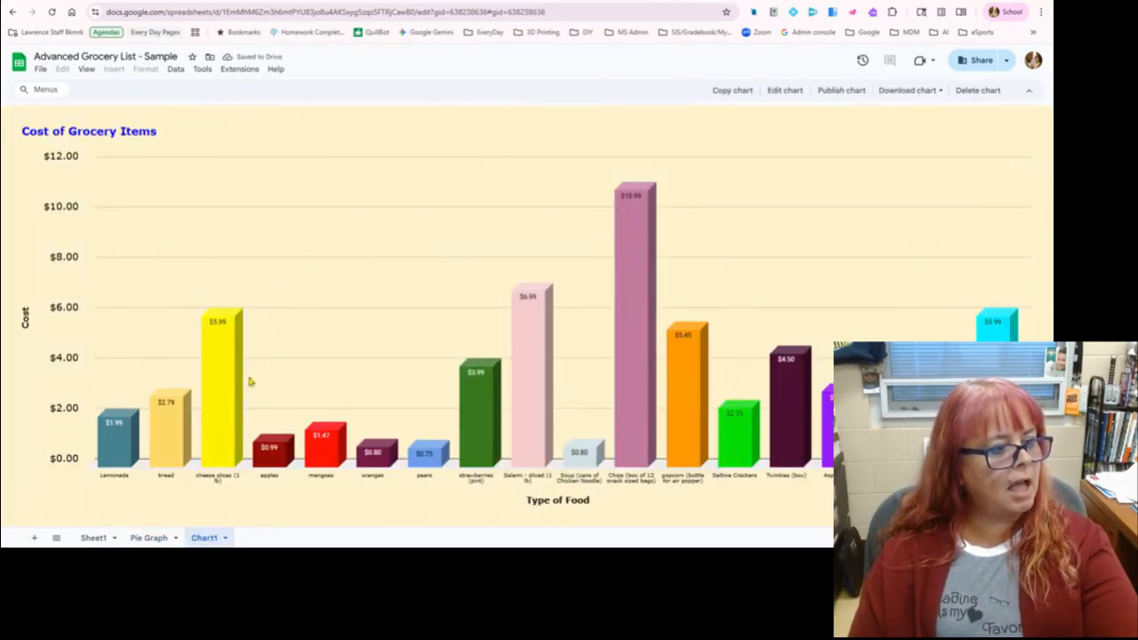
{"action": "double_click", "coordinate": [206, 538]}
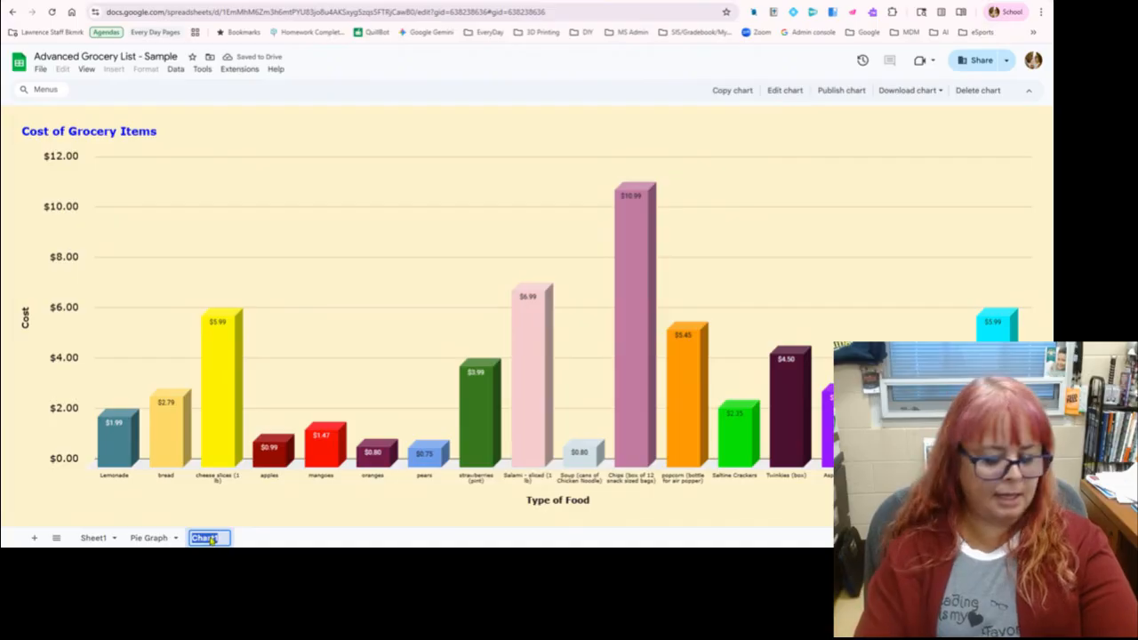
{"action": "type", "text": "Column Graph"}
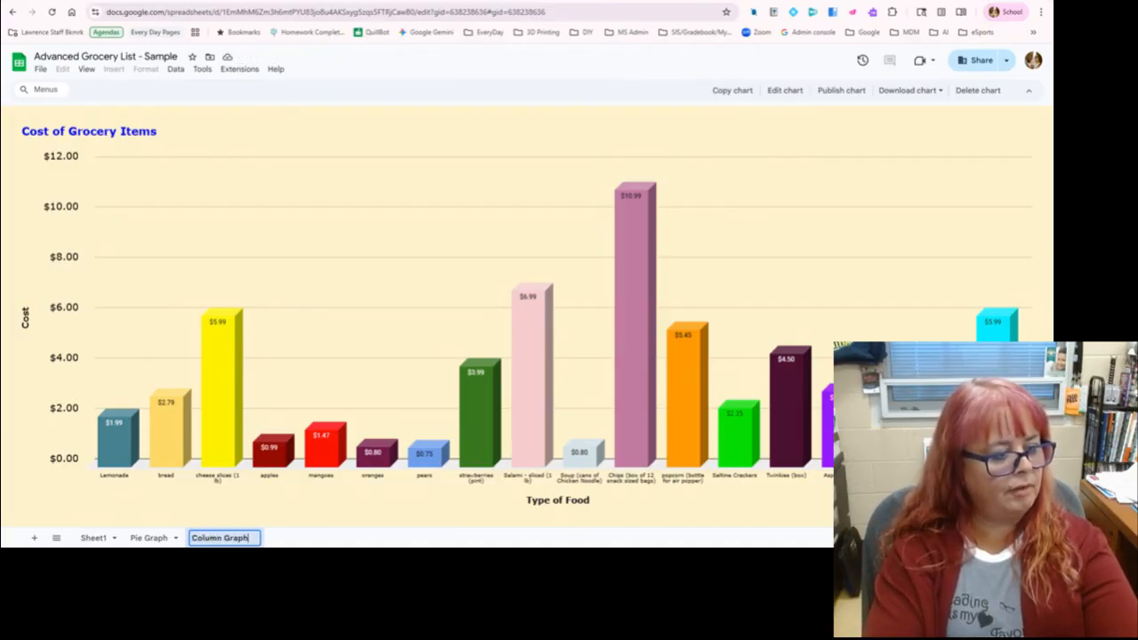
{"action": "key", "text": "Return"}
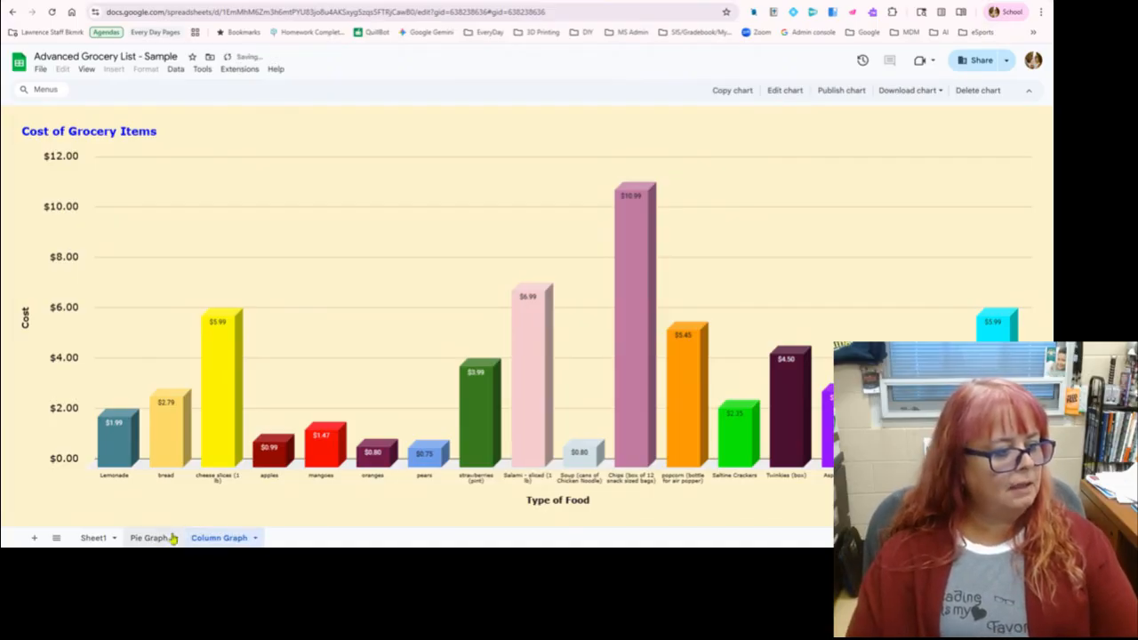
- Rename the grocery list sheet as "data"
{"action": "left_click", "coordinate": [99, 539]}
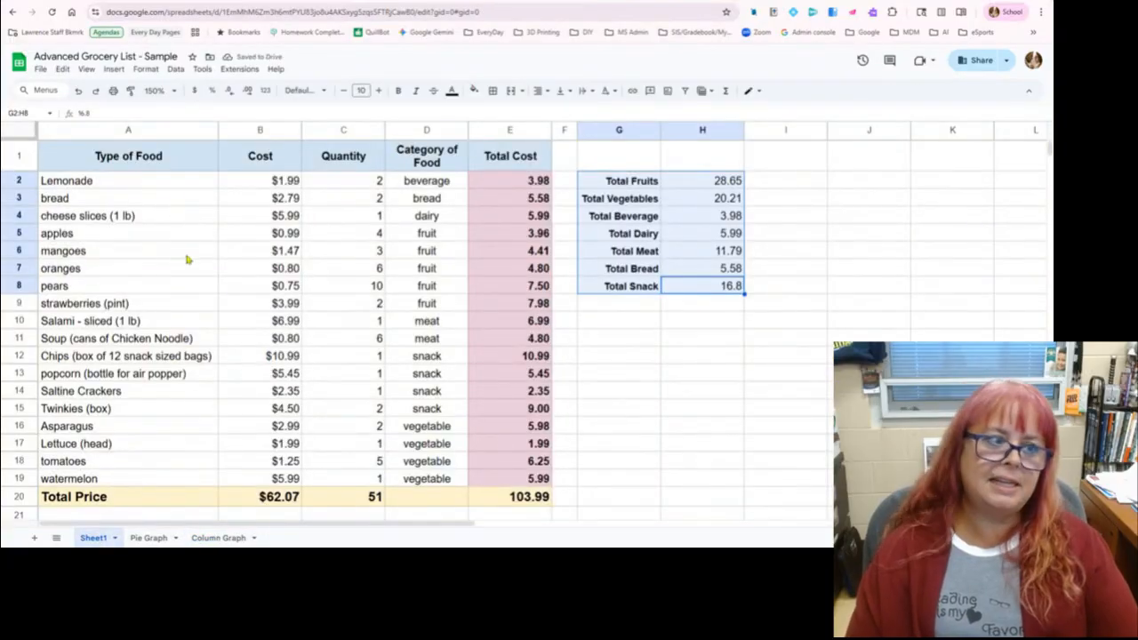
{"action": "double_click", "coordinate": [98, 539]}
{"action": "type", "text": "data"}
{"action": "key", "text": "Return"}
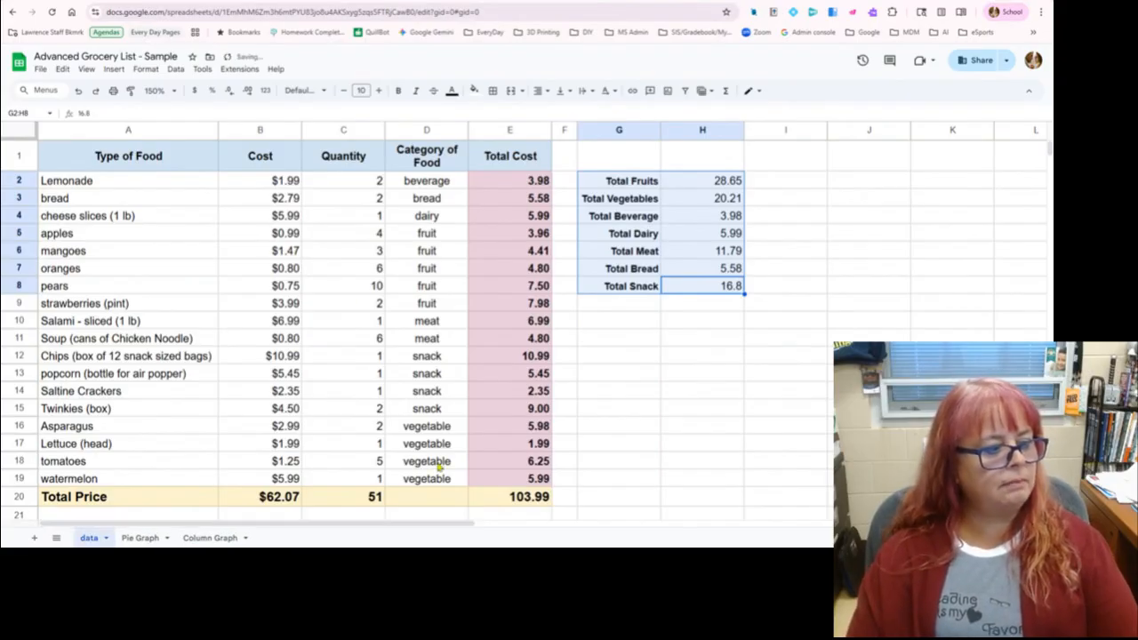
- Look over the Pie Graph and Column Graph sheets and return to the data sheet
{"action": "left_click", "coordinate": [140, 538]}
{"action": "left_click", "coordinate": [211, 538]}
{"action": "left_click", "coordinate": [142, 538]}
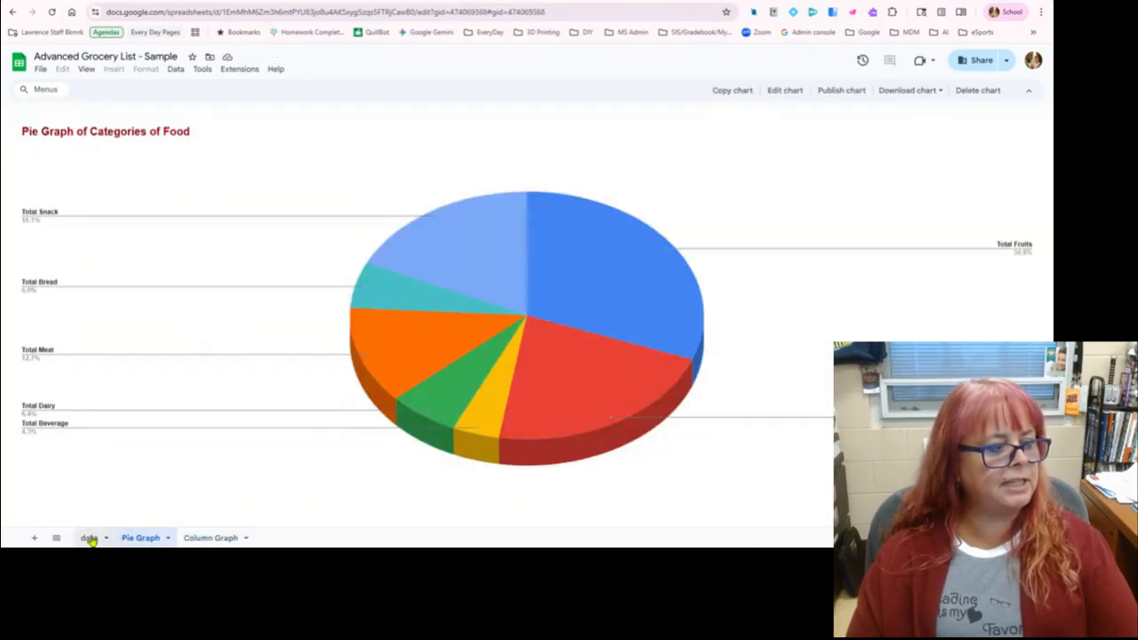
{"action": "left_click", "coordinate": [90, 538]}
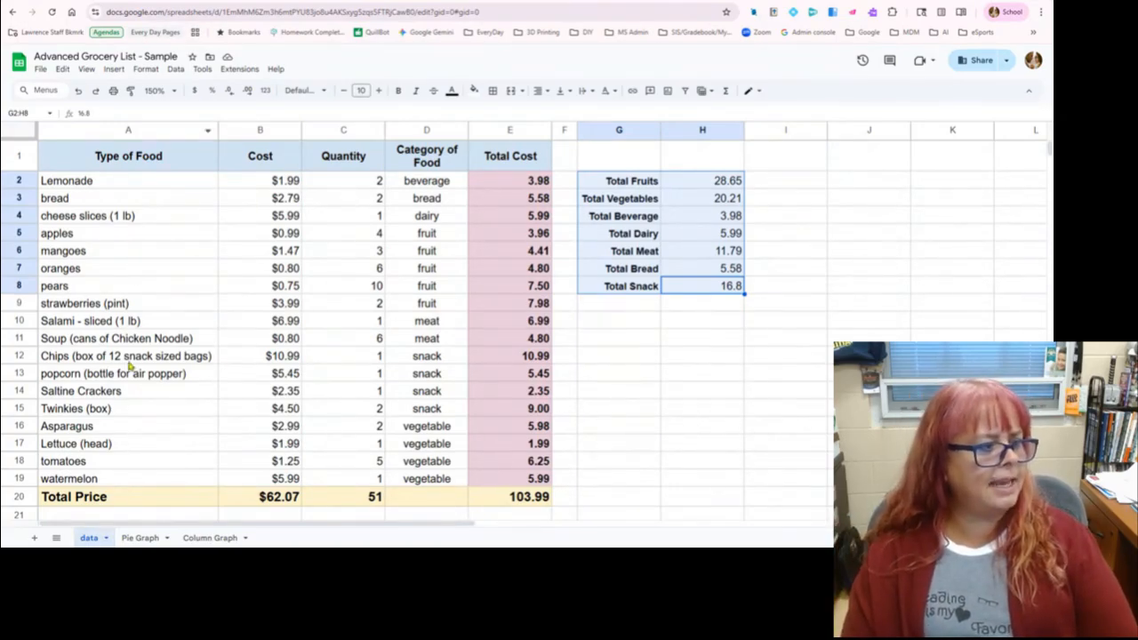
- Set the cost of Lemonade in B2 to 4.99 and the Total Beverage value in H4 to 9.98
{"action": "left_click", "coordinate": [281, 183]}
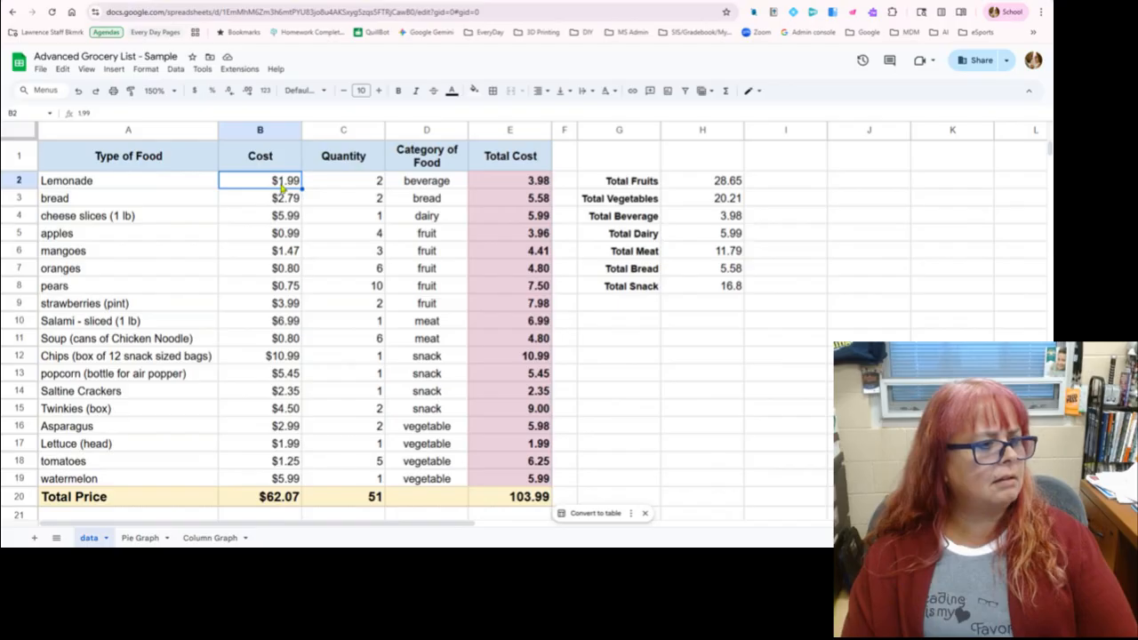
{"action": "type", "text": "4.99"}
{"action": "key", "text": "Return"}
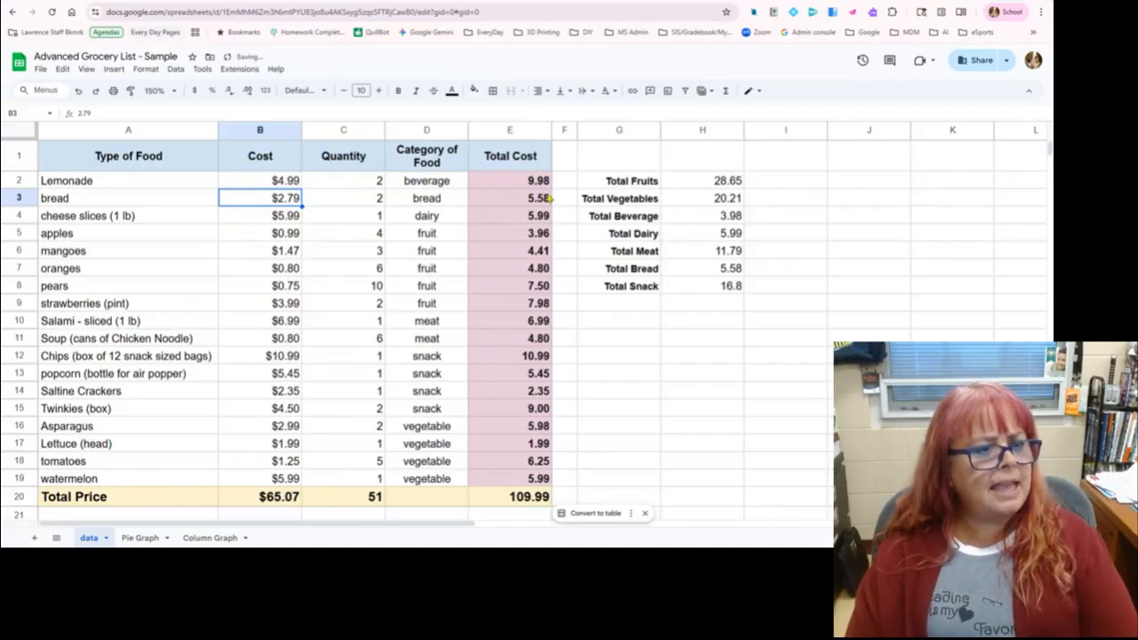
{"action": "left_click", "coordinate": [720, 217]}
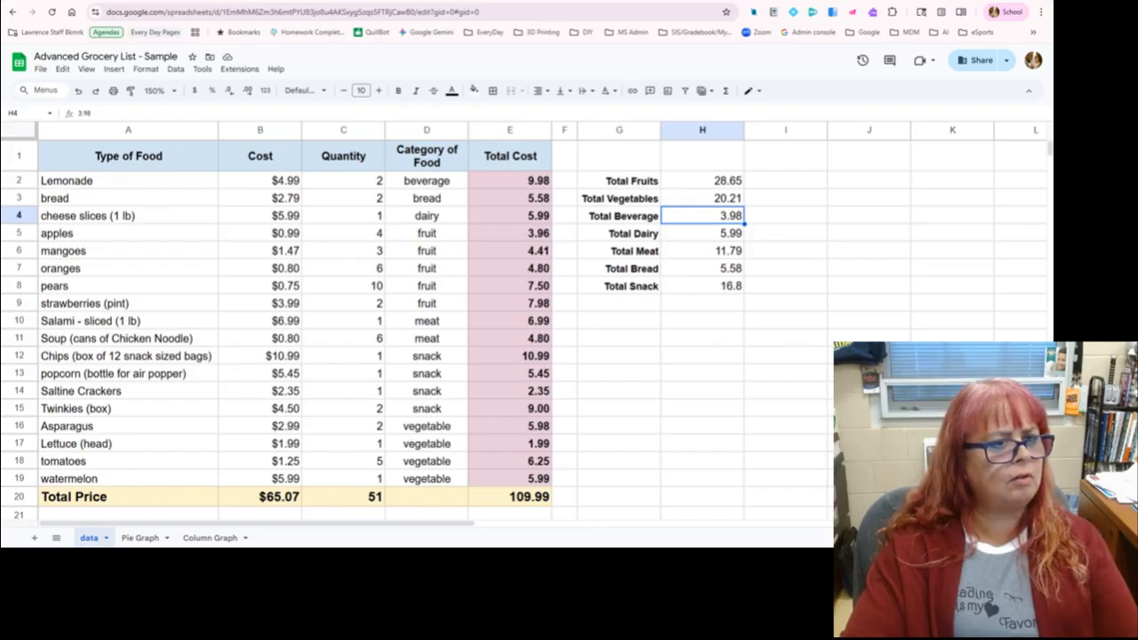
{"action": "type", "text": "9.98"}
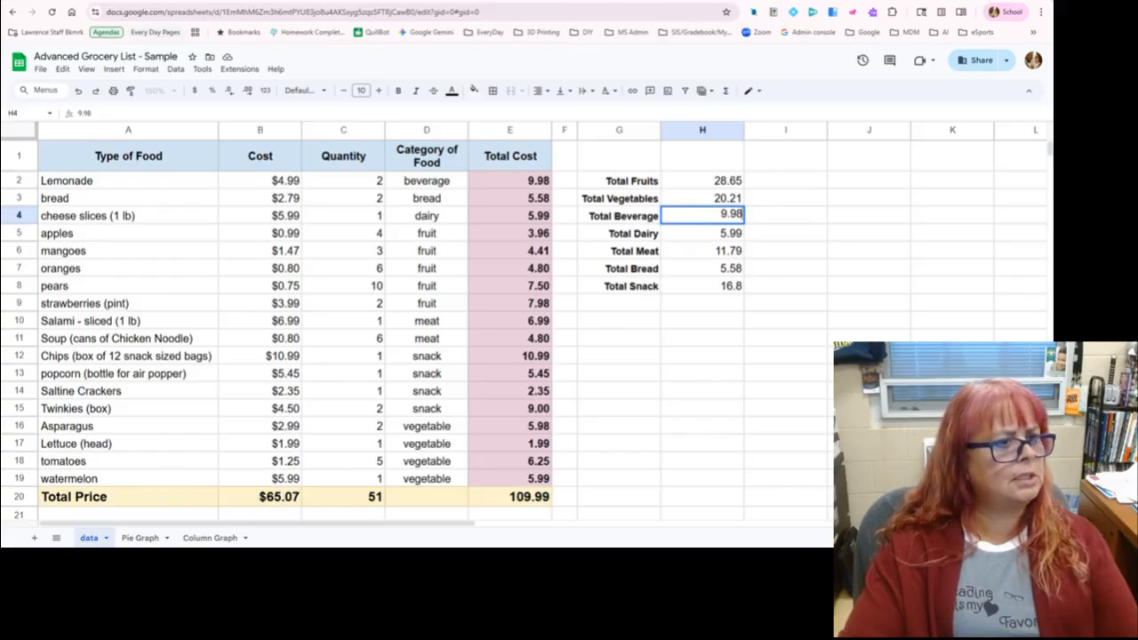
{"action": "key", "text": "Return"}
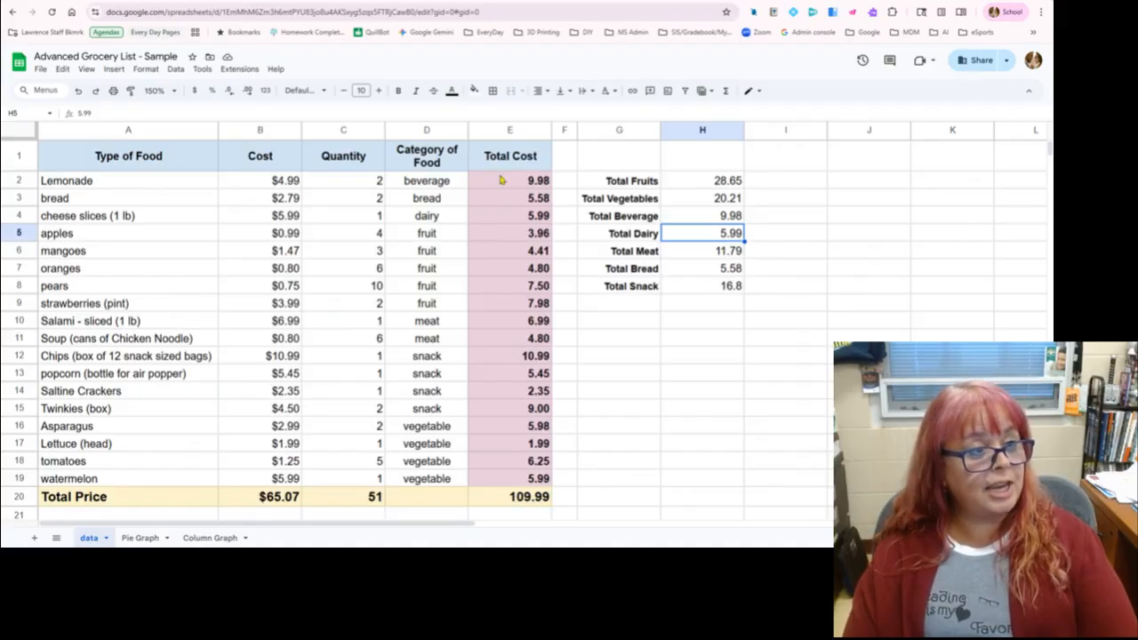
- Examine the Total Beverage slice's value and percentage on the Pie Graph sheet
{"action": "left_click", "coordinate": [140, 538]}
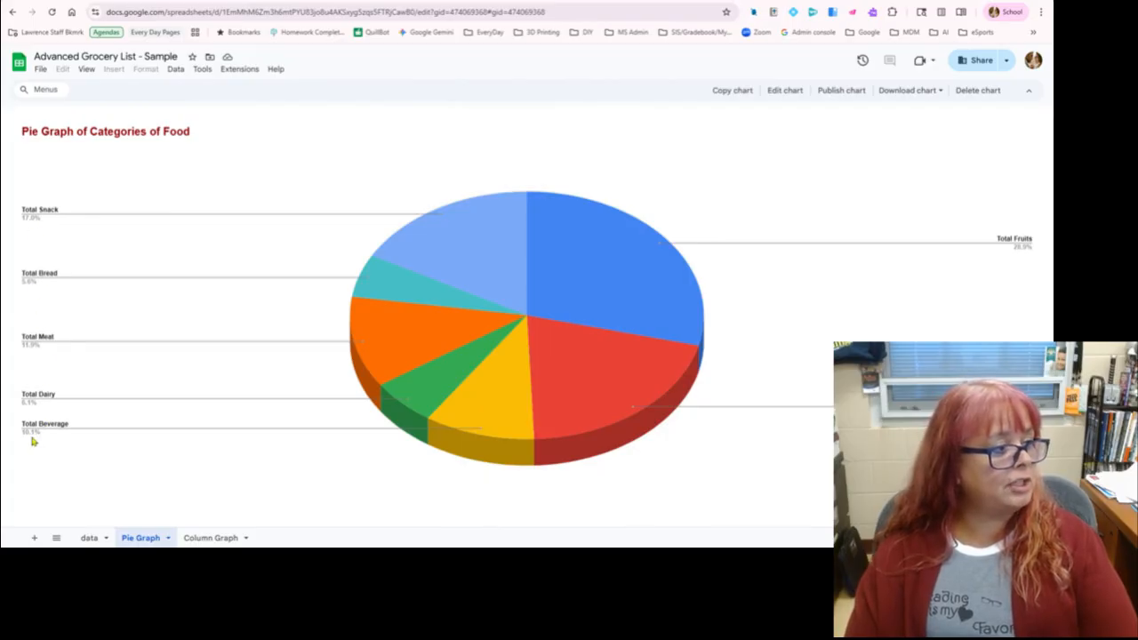
{"action": "mouse_move", "coordinate": [498, 429]}
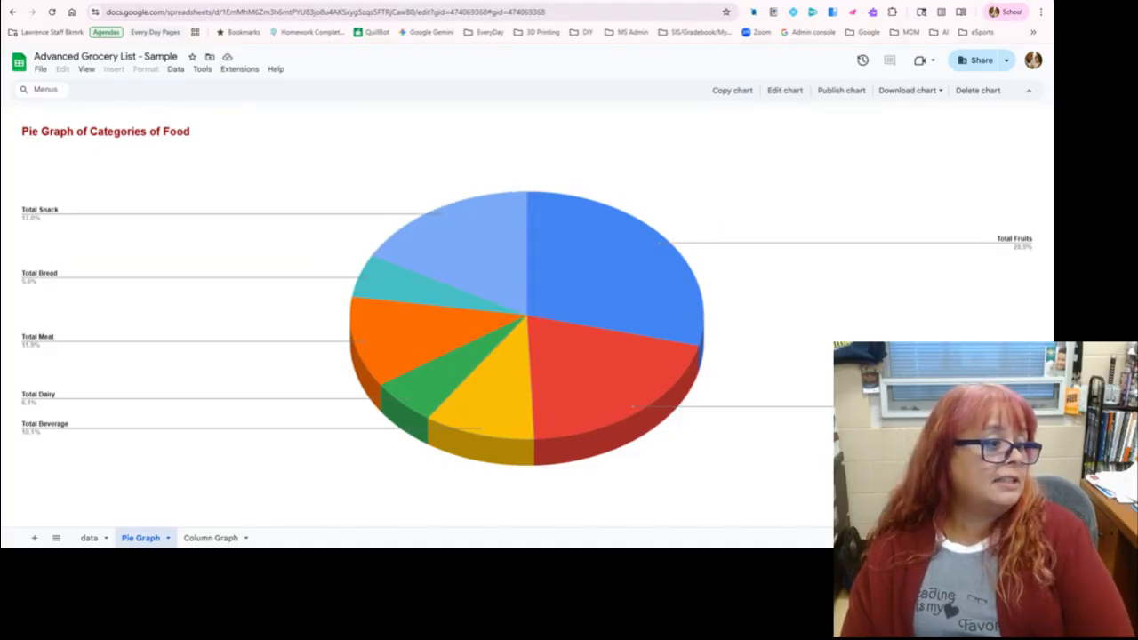
{"action": "mouse_move", "coordinate": [509, 404]}
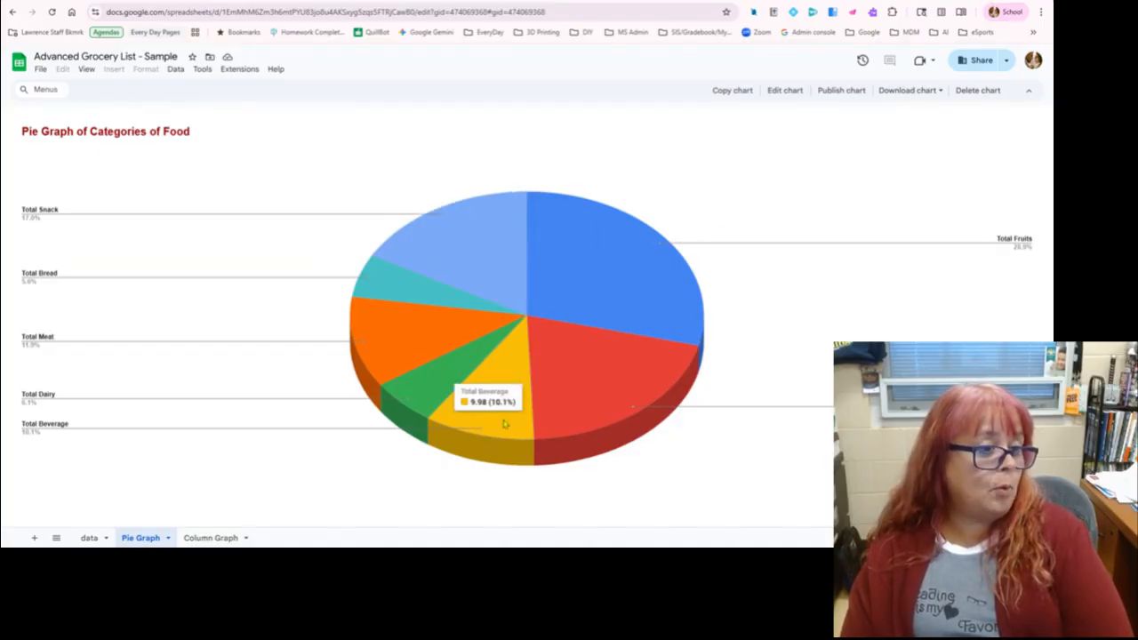
- On the data sheet, set the Lemonade quantity in C2 to 4 and the Total Beverage value in H4 to 19.96
{"action": "left_click", "coordinate": [89, 538]}
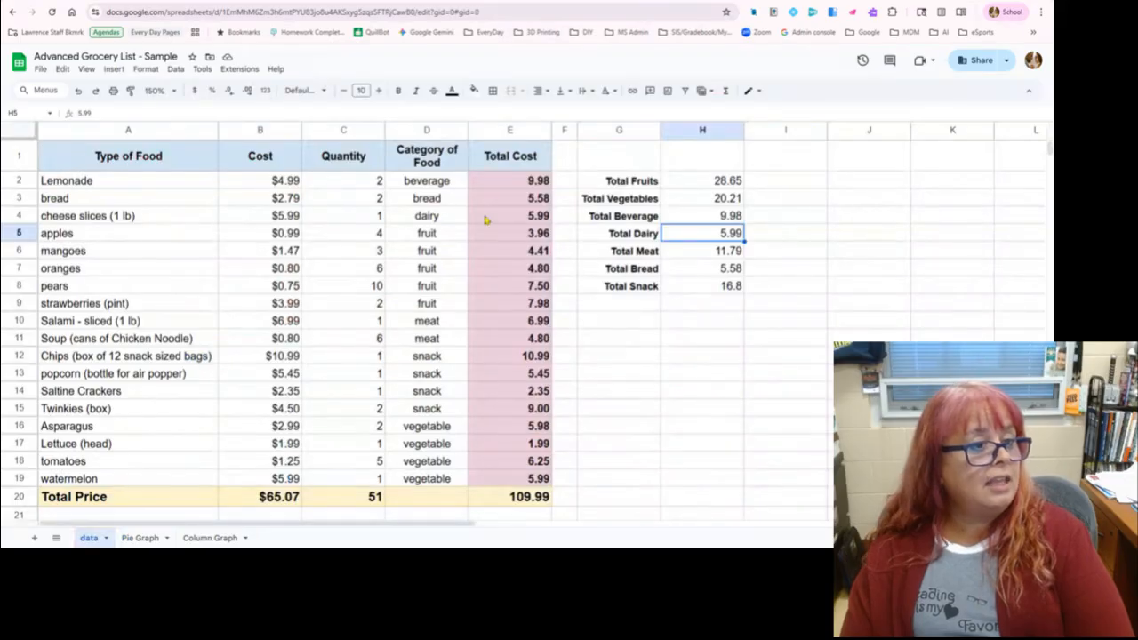
{"action": "left_click", "coordinate": [373, 188]}
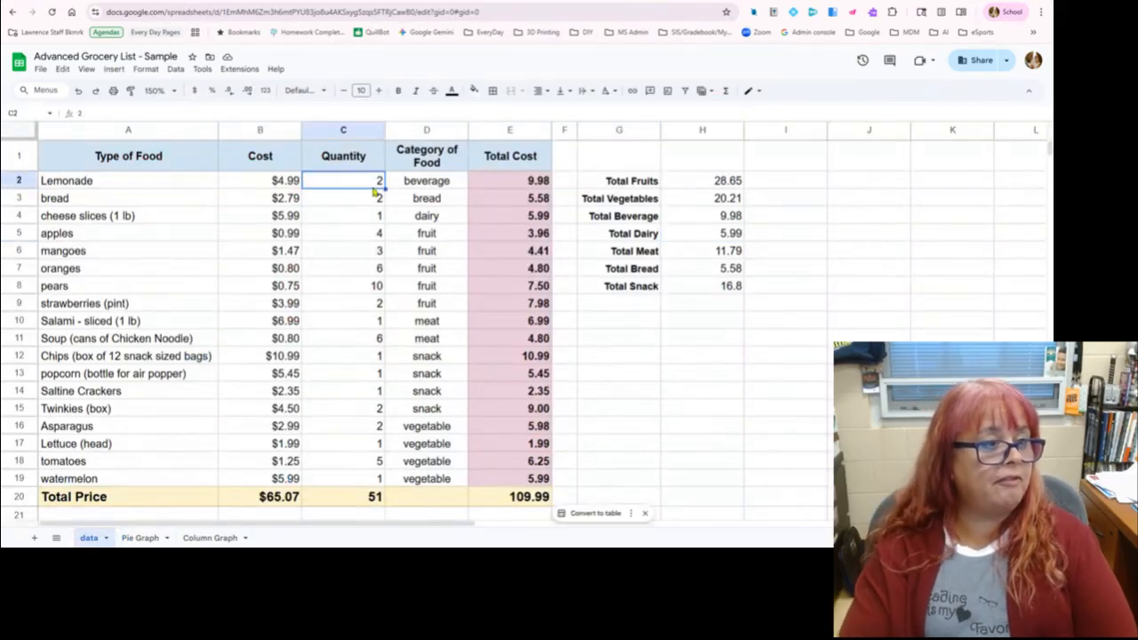
{"action": "type", "text": "4"}
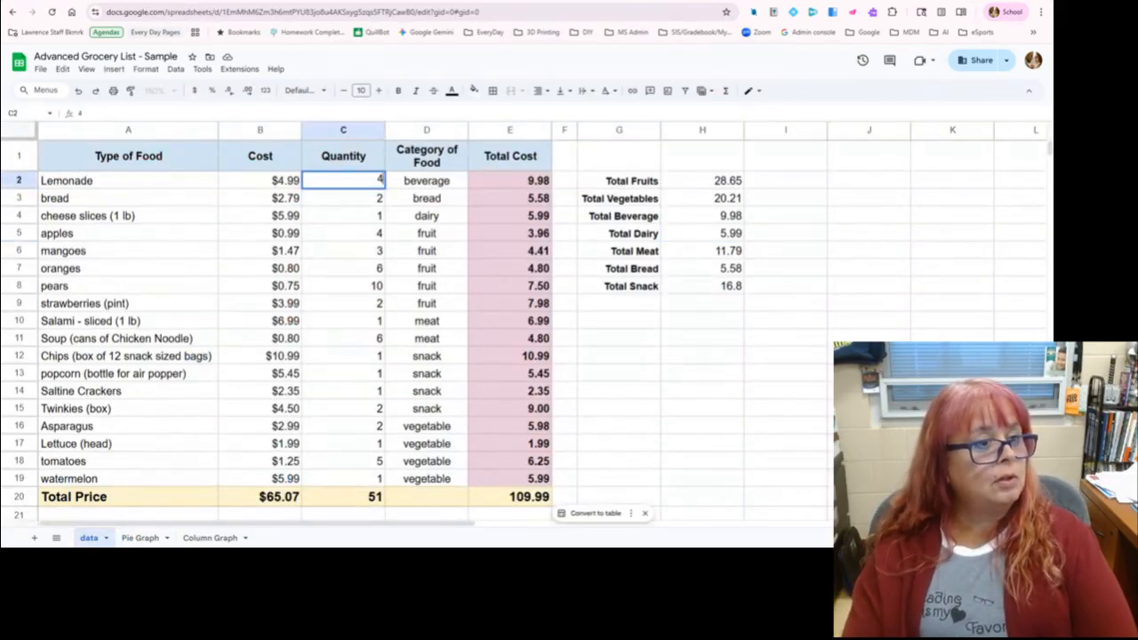
{"action": "key", "text": "Return"}
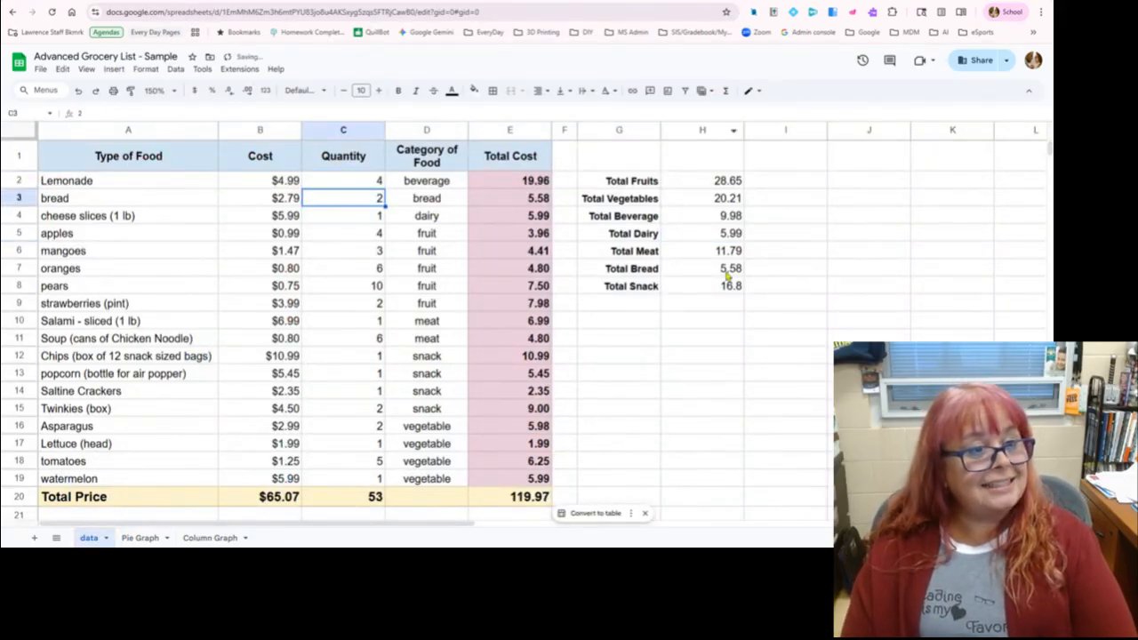
{"action": "left_click", "coordinate": [722, 218]}
{"action": "type", "text": "19.96"}
{"action": "key", "text": "Return"}
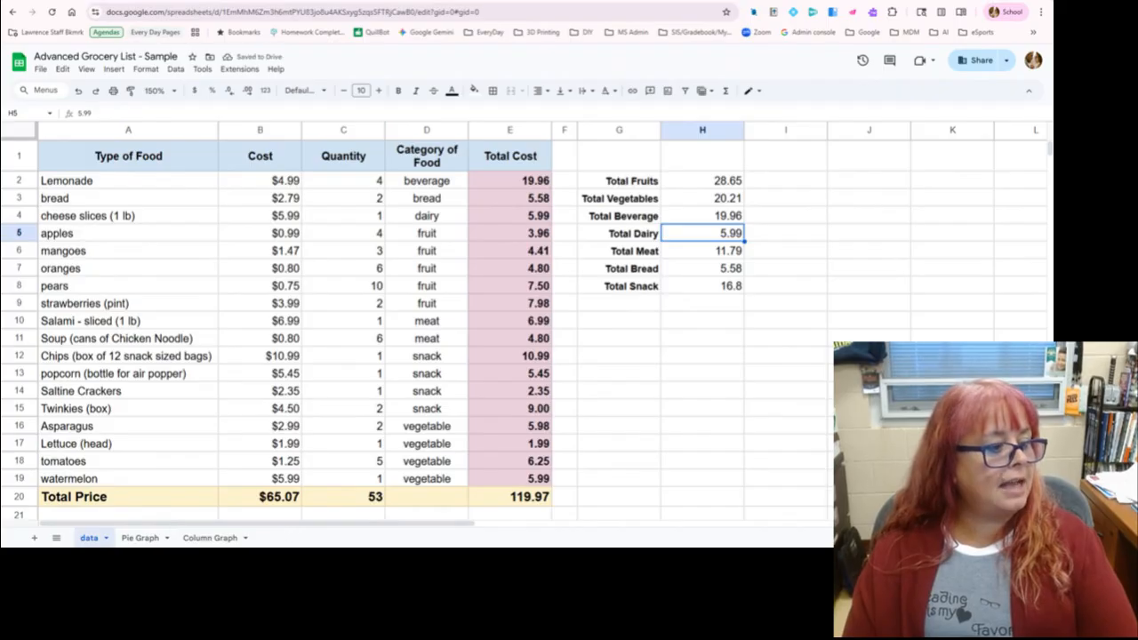
- Check the category slices on the Pie Graph sheet, return to the data sheet and select the empty cell J9
{"action": "left_click", "coordinate": [148, 538]}
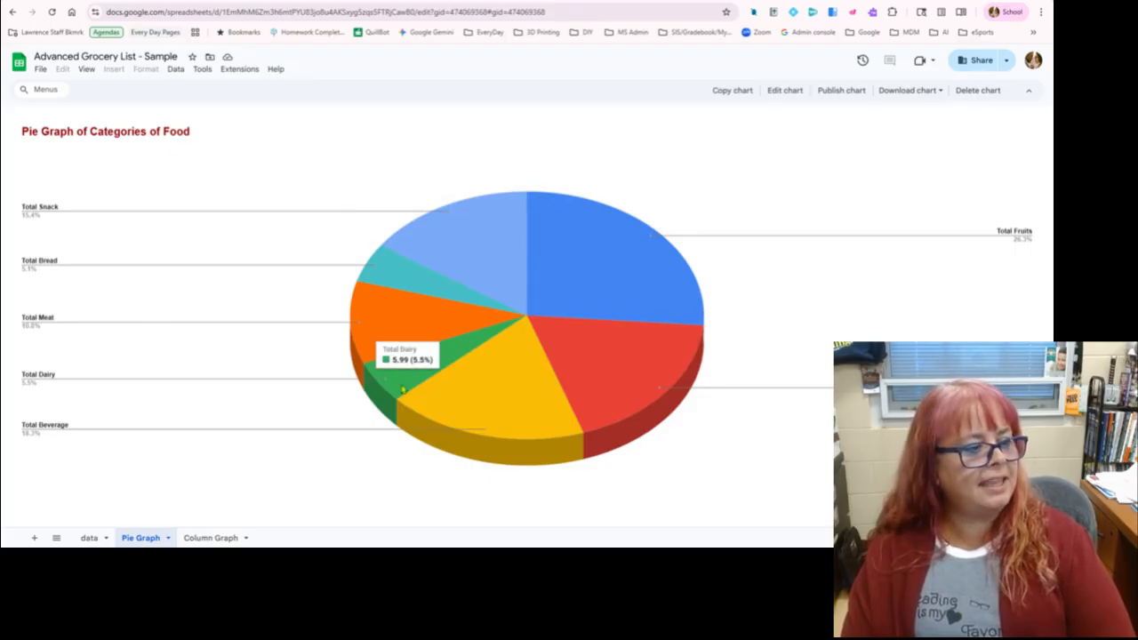
{"action": "left_click", "coordinate": [89, 538]}
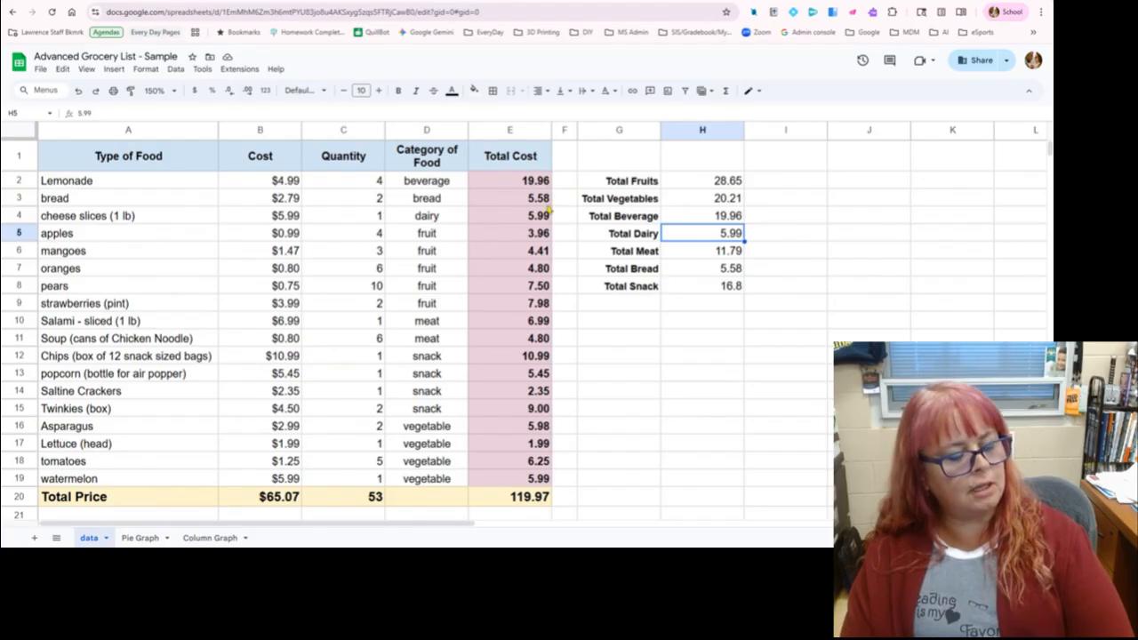
{"action": "left_click", "coordinate": [872, 302]}
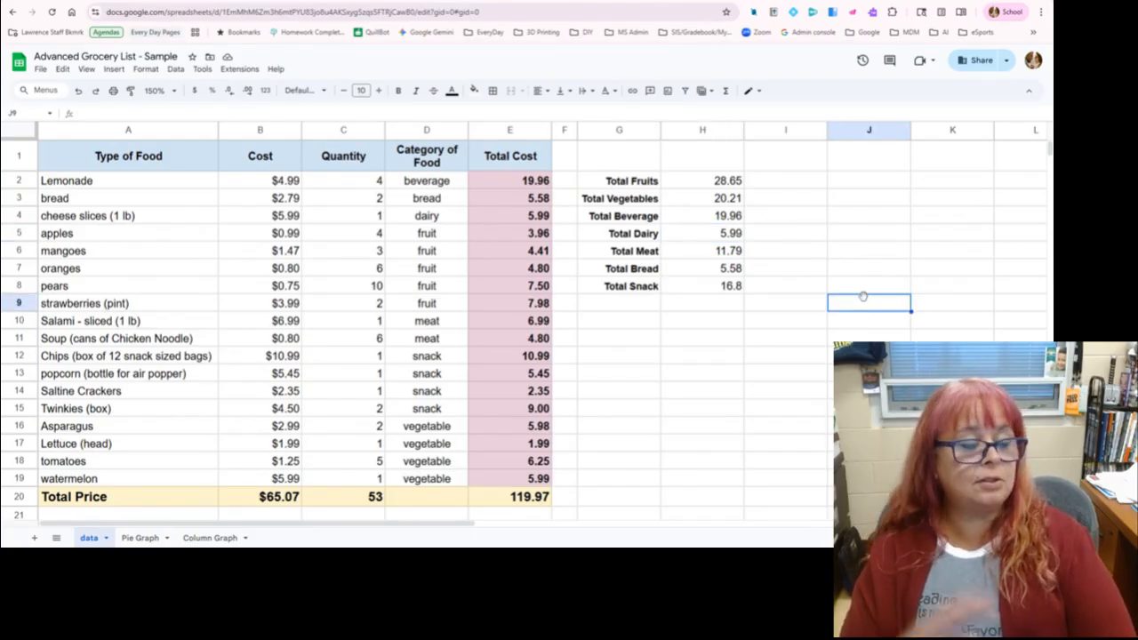